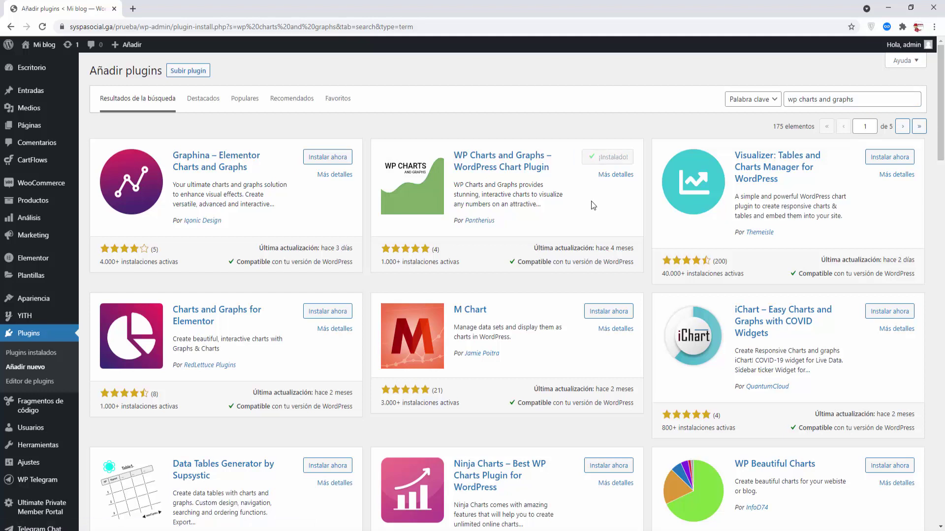
- Activate the WP Charts and Graphs plugin and open its chart generator page
left_click(615, 157)
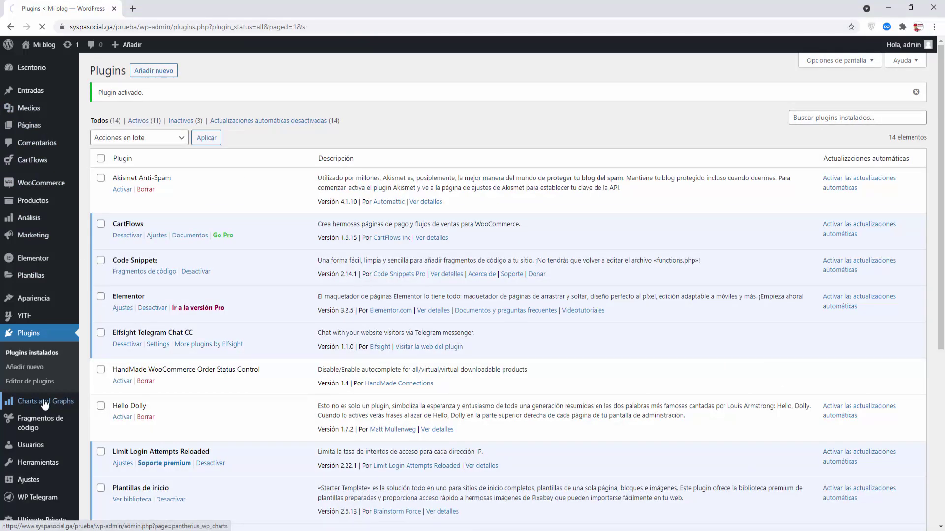
left_click(45, 401)
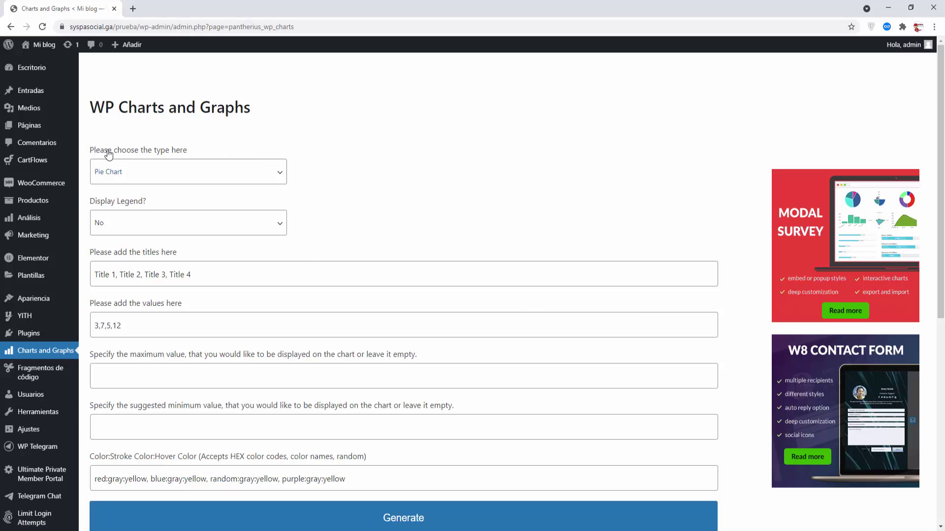
- Look through the chart types, keep Pie Chart, and set Display Legend to Yes
left_click(127, 175)
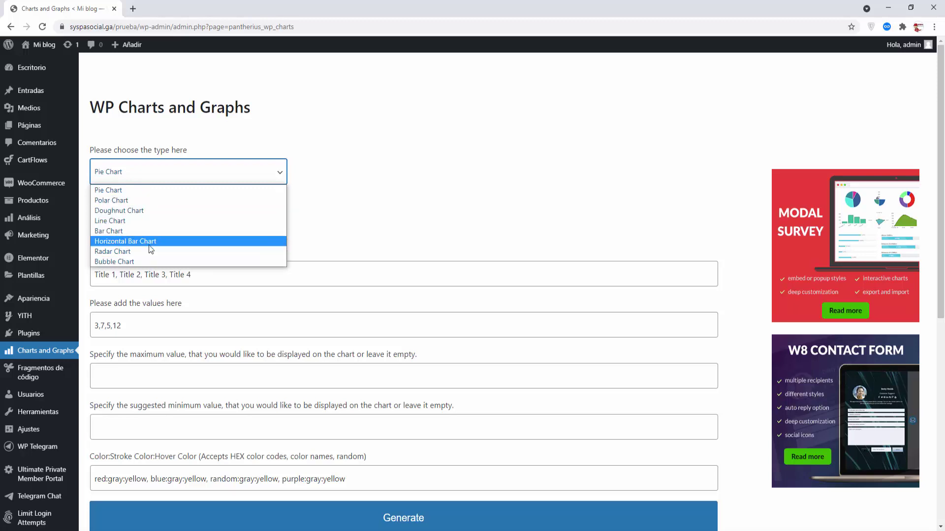
left_click(379, 212)
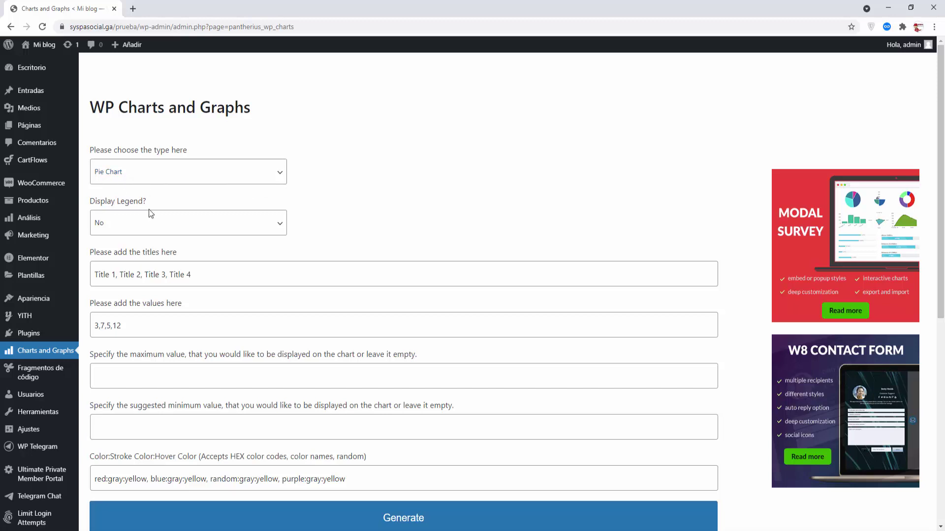
left_click(152, 222)
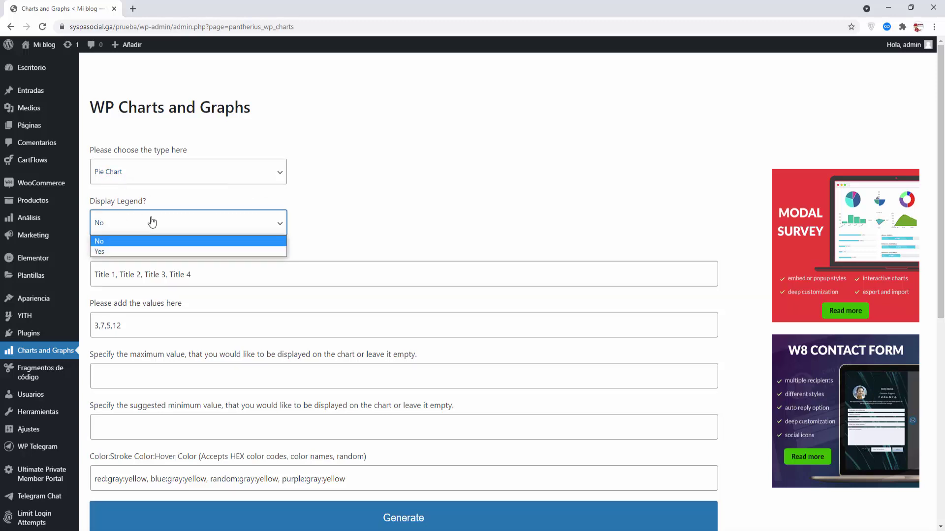
left_click(128, 251)
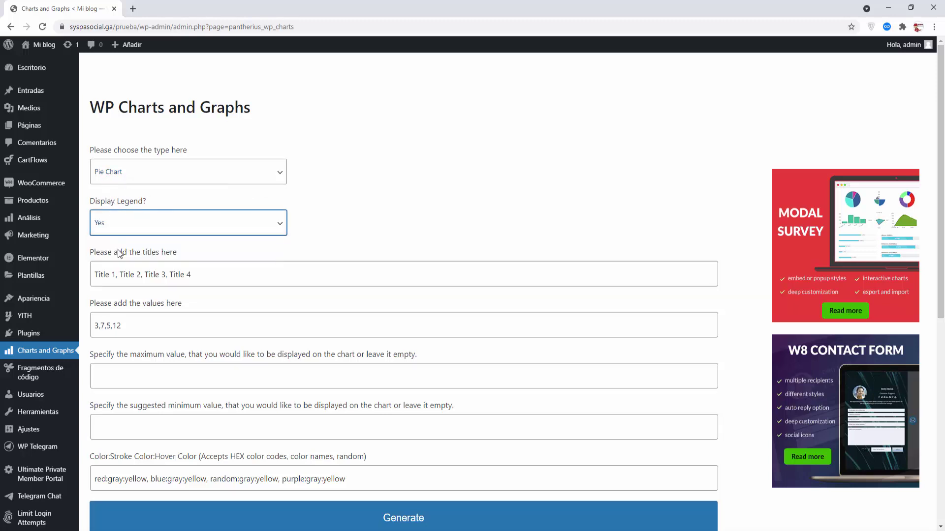
- Replace the first chart title, Title 1, with Argentina
left_click(220, 276)
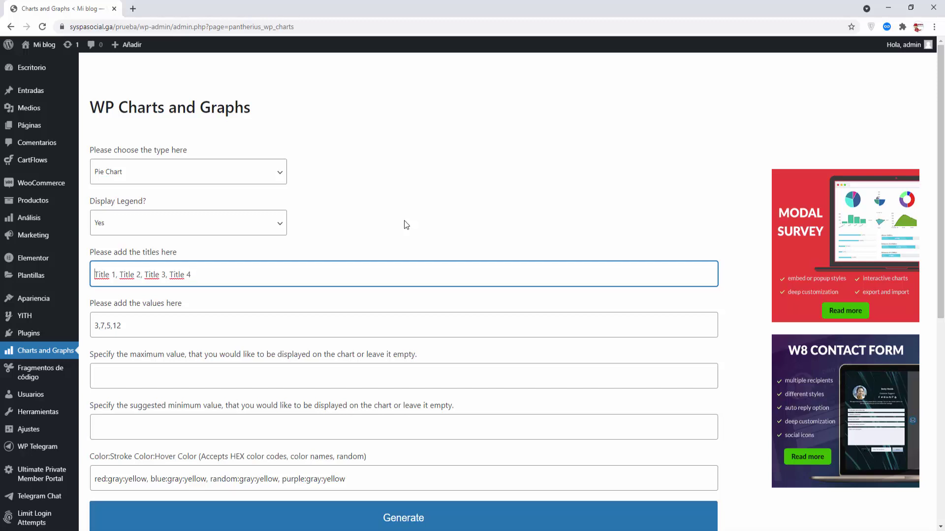
key("Delete")
key("Delete")
key("Delete")
key("Delete")
key("Delete")
key("Delete")
key("Delete")
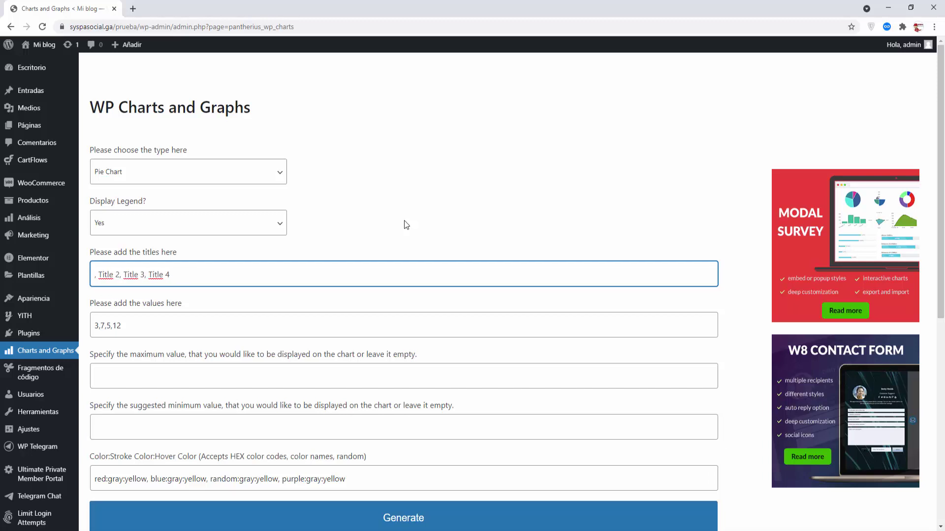
type("Argent")
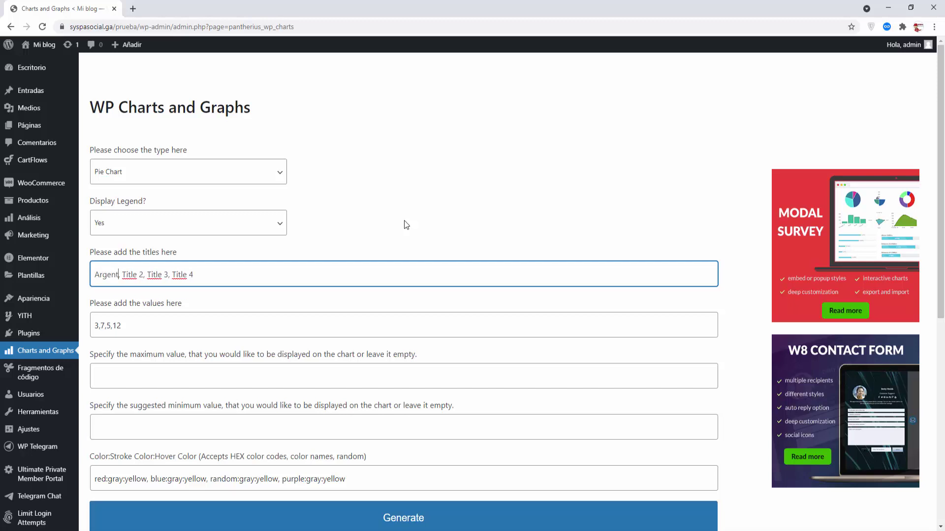
type("ina")
- Replace the second chart title, Title 2, with Mexico
key("Right")
key("Right")
key("Delete")
key("Delete")
key("Delete")
key("Delete")
key("Delete")
key("Delete")
key("Delete")
type("Mexico")
- Replace the third chart title, Title 3, with Colombia
key("Right")
key("Right")
key("Delete")
key("Delete")
key("Delete")
key("Delete")
key("Delete")
key("Delete")
key("Delete")
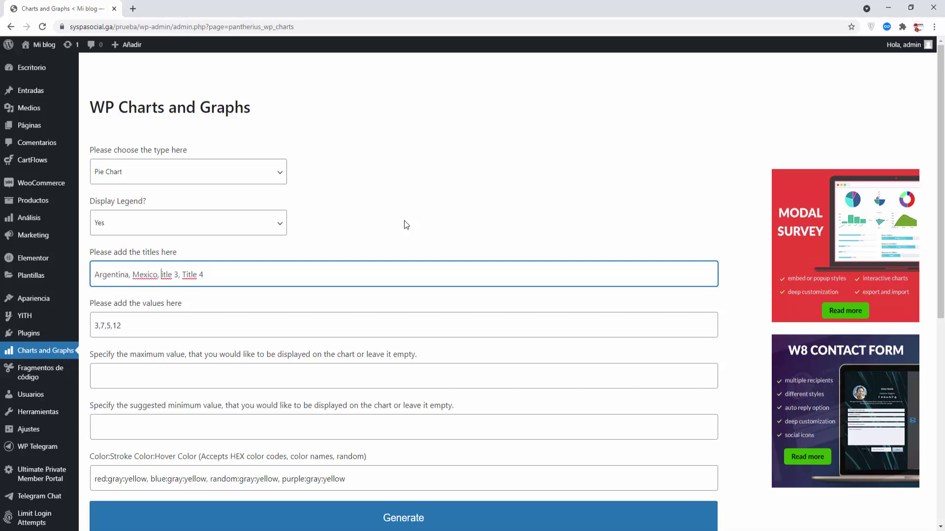
type("Colombia")
- Replace the fourth chart title, Title 4, with España and correct the spelling of Mexico to México
key("Delete")
key("Delete")
key("Delete")
key("Delete")
key("Delete")
key("Delete")
key("Delete")
type("España")
right_click(148, 274)
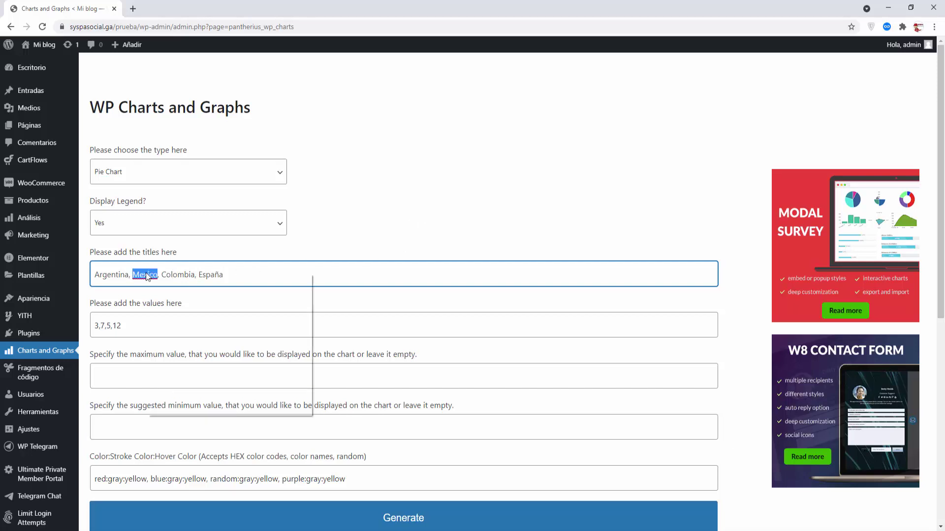
left_click(176, 284)
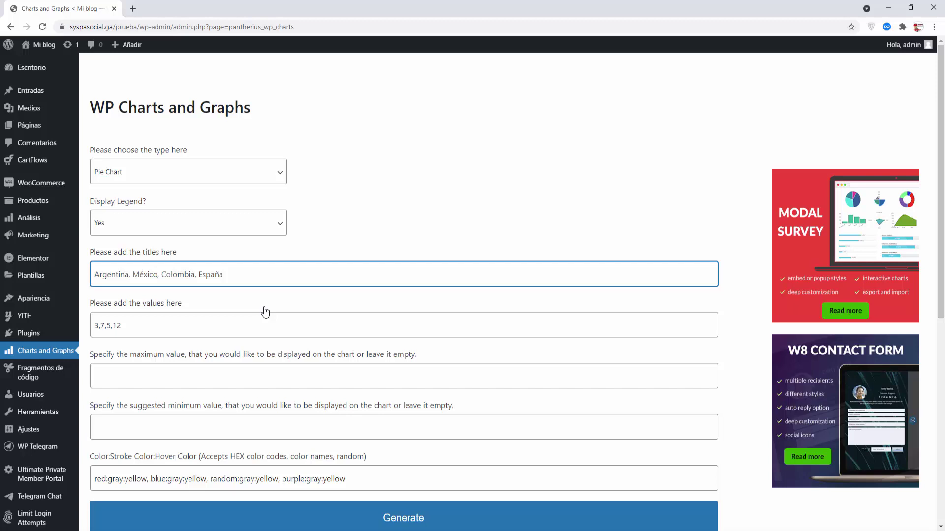
- Compare the order of the country titles with the order of the comma-separated chart values
left_click(143, 331)
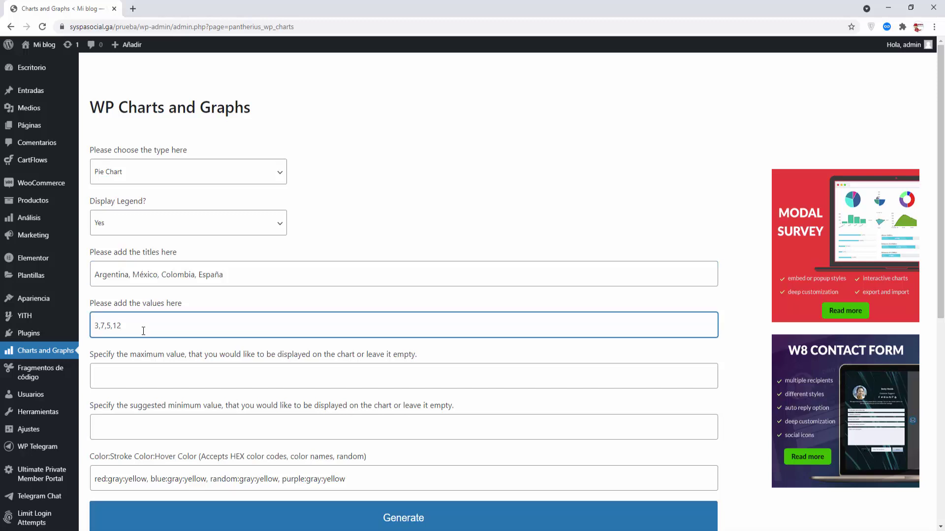
double_click(93, 330)
left_click(109, 276)
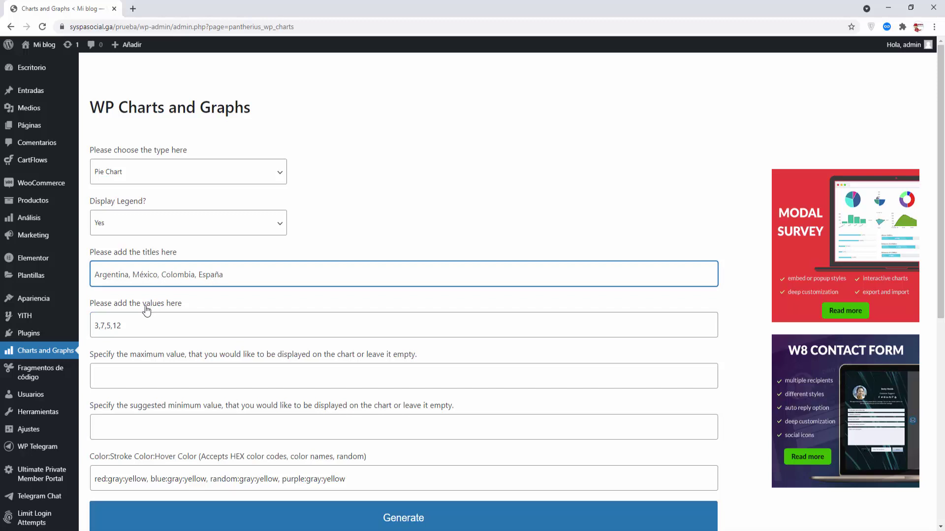
left_click(102, 326)
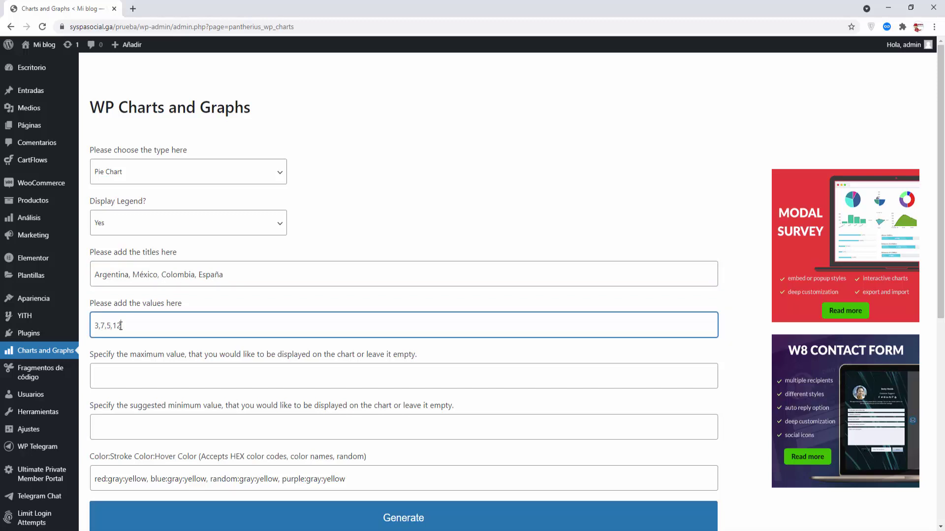
left_click_drag(128, 274, 88, 274)
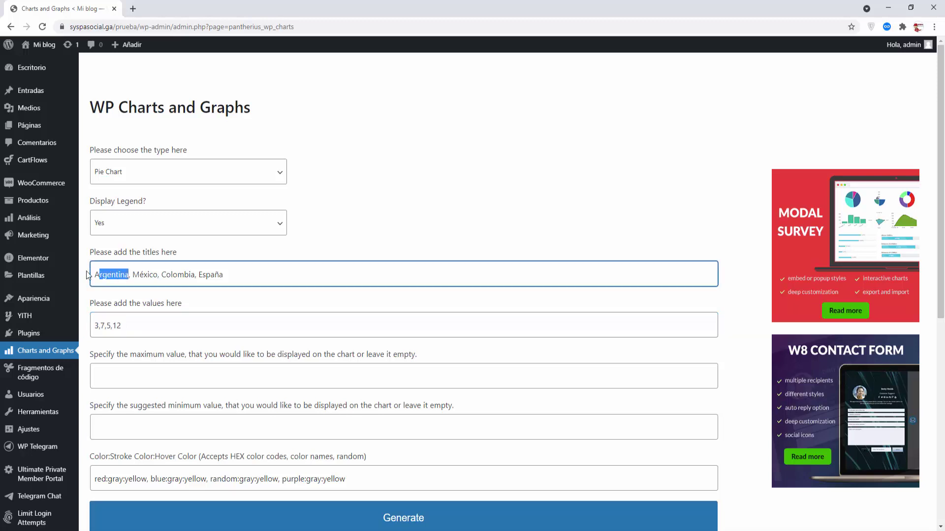
left_click_drag(105, 326, 110, 326)
double_click(149, 276)
double_click(178, 276)
double_click(209, 275)
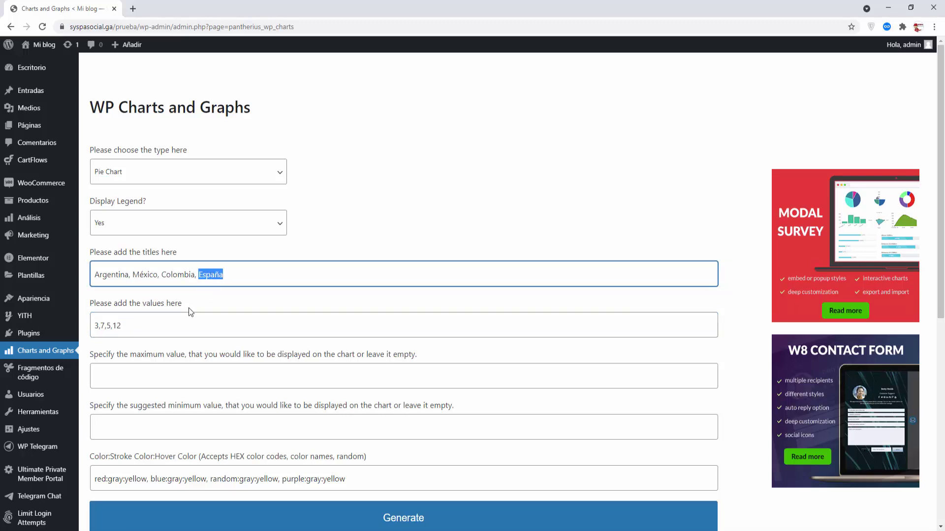
- Examine the optional maximum and minimum values and how the fill, stroke and hover colour groups are assigned to the titles
left_click(154, 377)
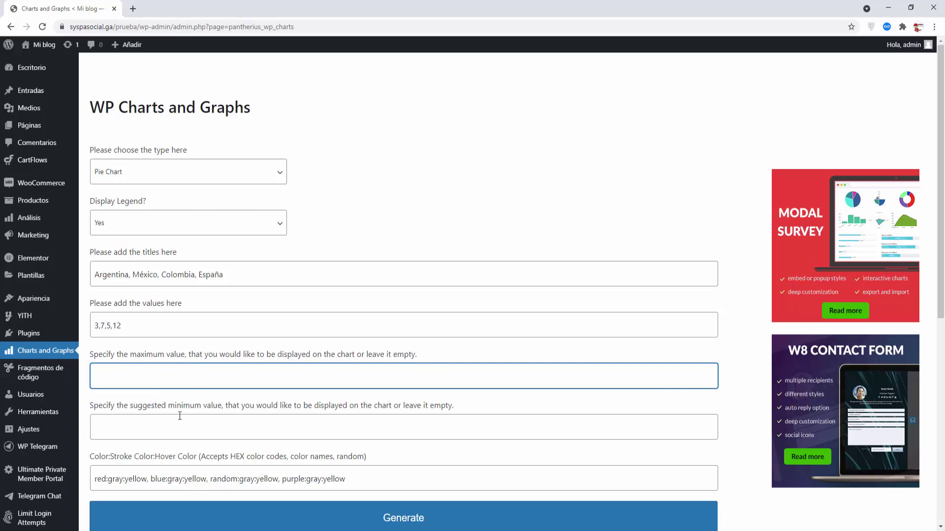
scroll(375, 403, "down", 2)
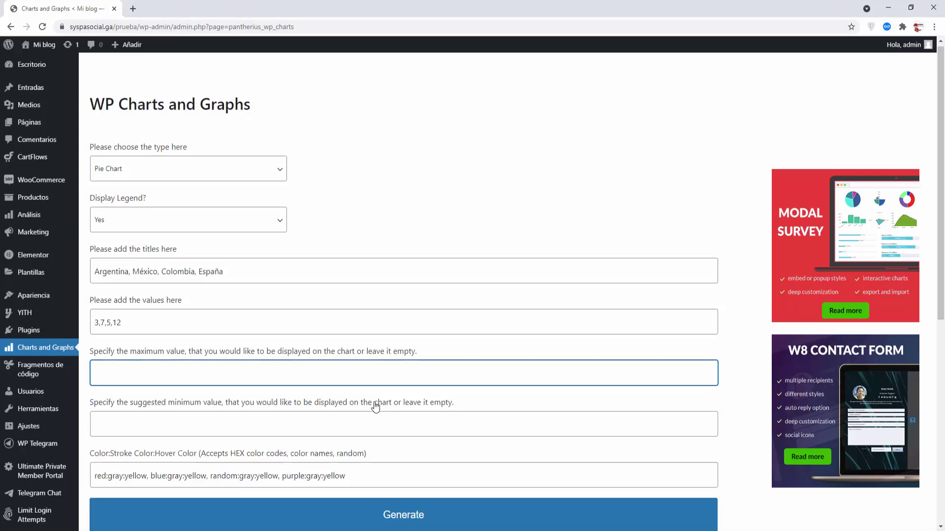
scroll(374, 400, "down", 2)
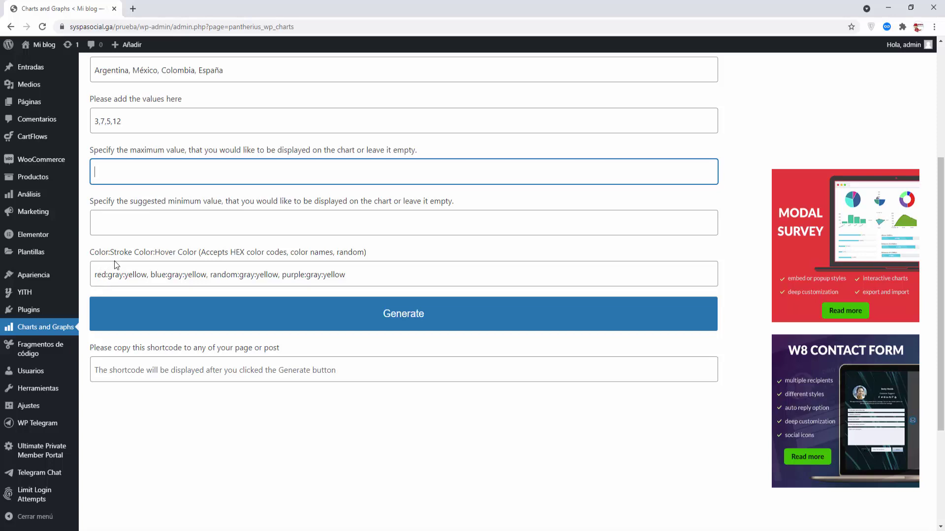
left_click_drag(94, 275, 385, 280)
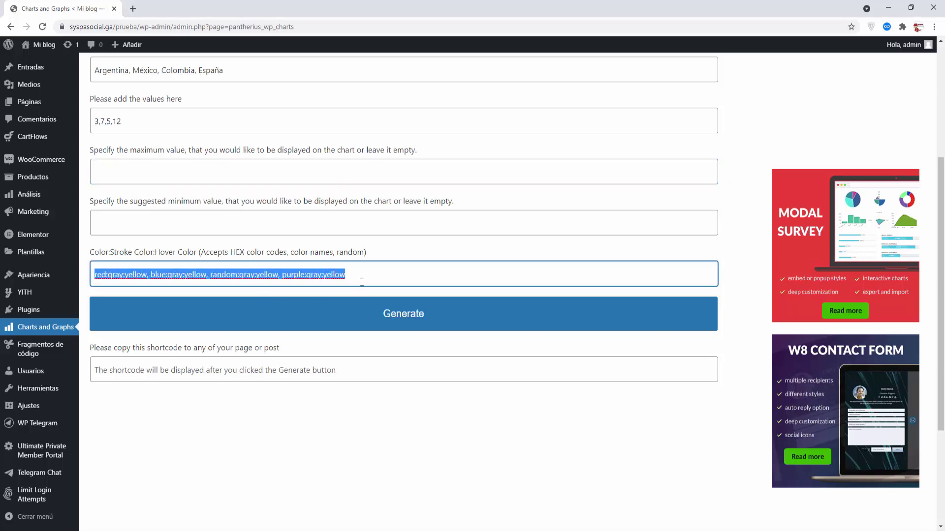
left_click(362, 282)
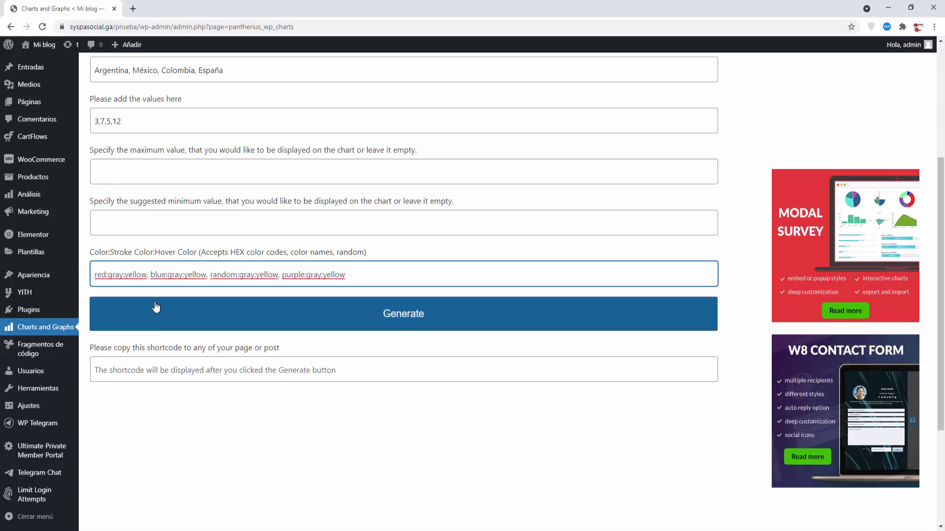
left_click_drag(91, 276, 148, 276)
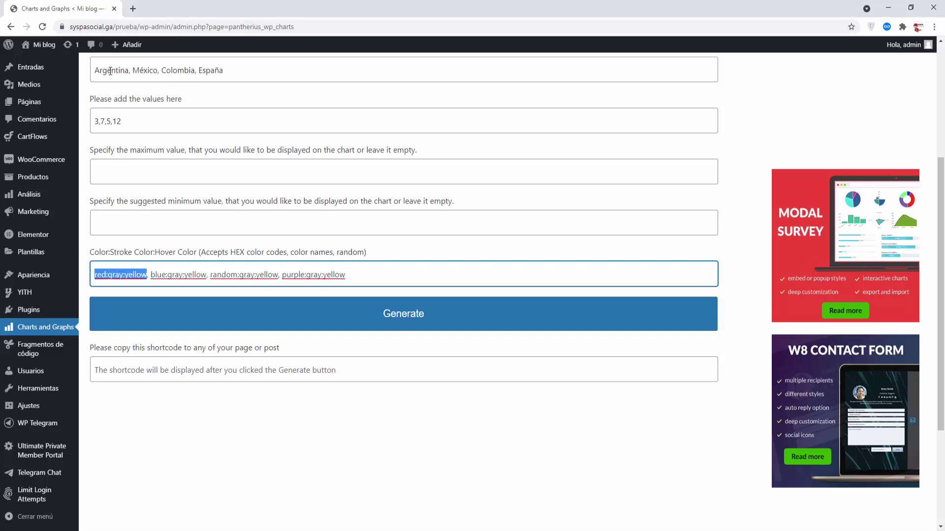
left_click_drag(150, 275, 278, 274)
left_click(450, 427)
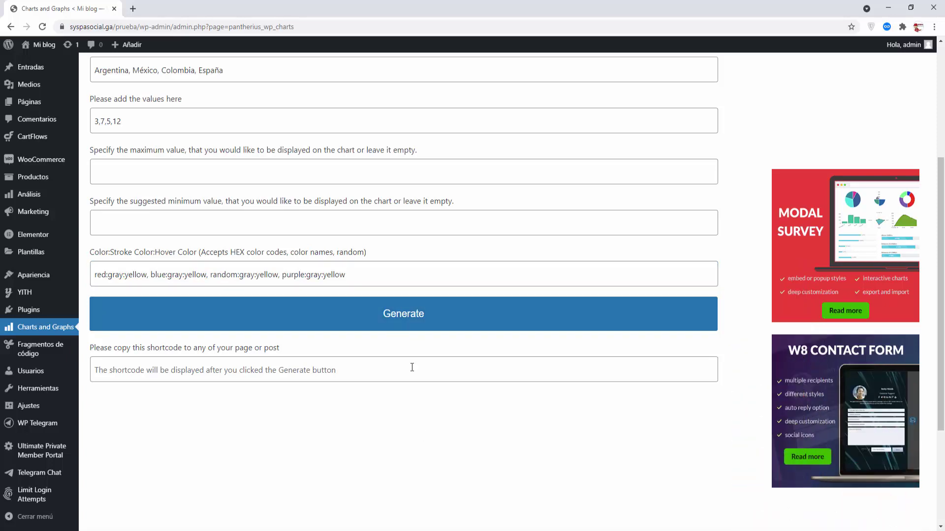
- Generate the pie chart and its shortcode, and view the chart preview
left_click(411, 320)
scroll(397, 396, "down", 1)
scroll(397, 396, "down", 2)
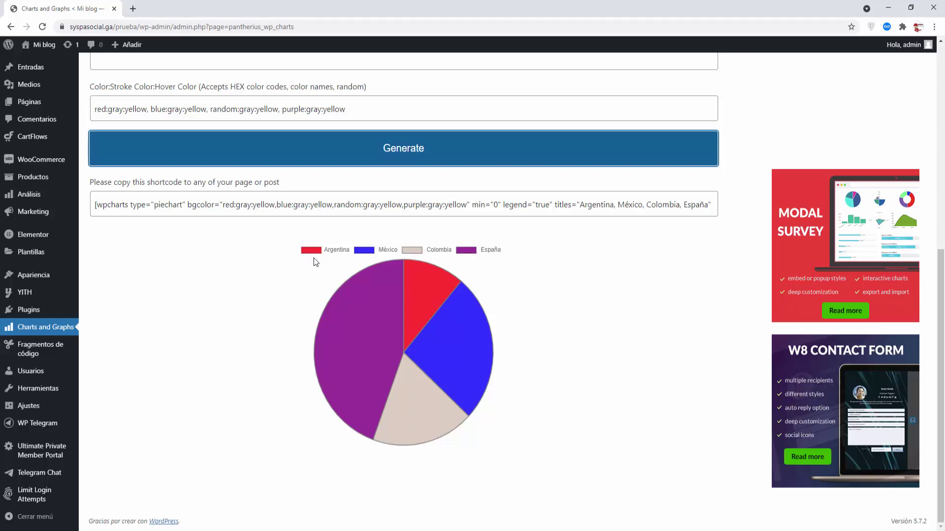
- Compare Argentina's title, value and fill, stroke and hover colours with its slice in the pie chart preview
scroll(313, 264, "up", 4)
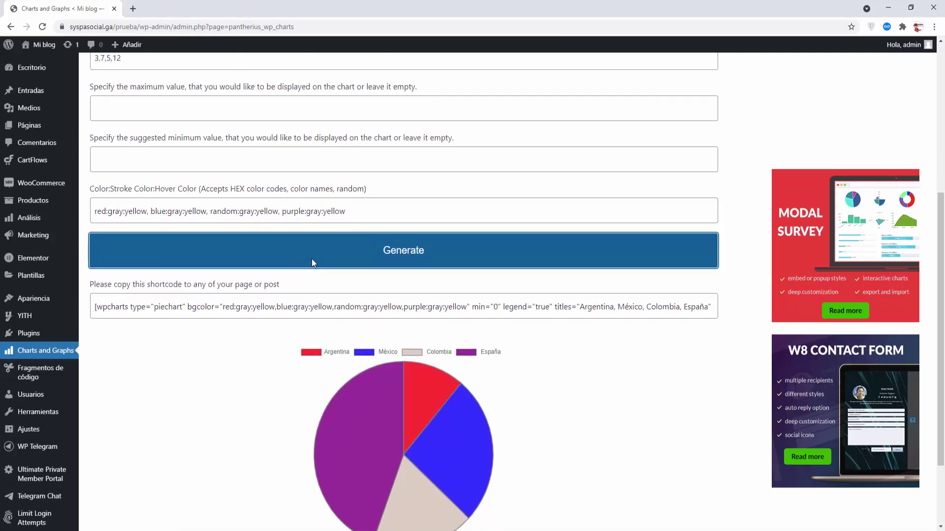
double_click(118, 108)
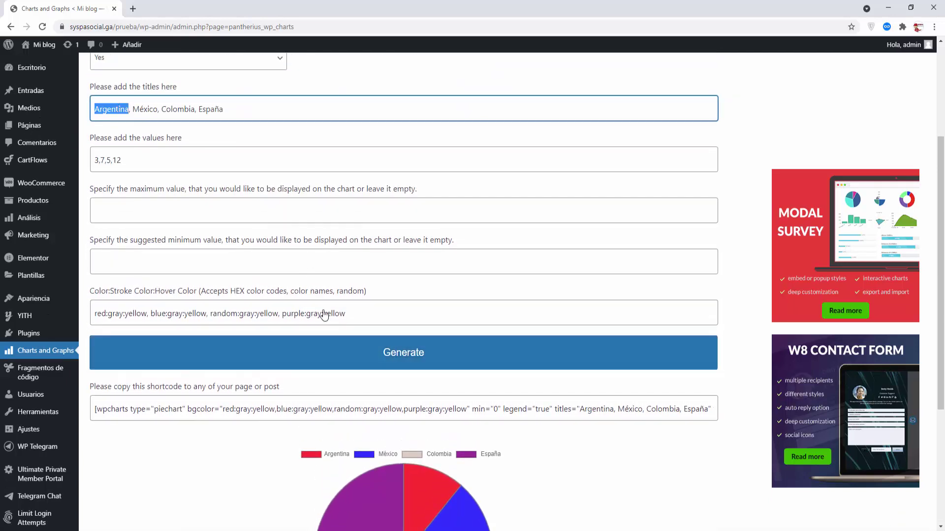
scroll(322, 315, "down", 1)
mouse_move(428, 451)
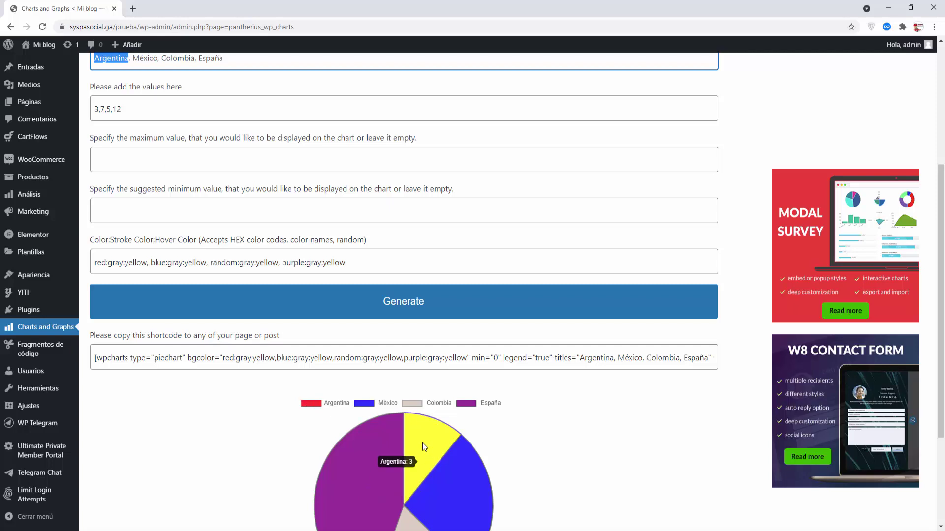
left_click_drag(99, 110, 91, 116)
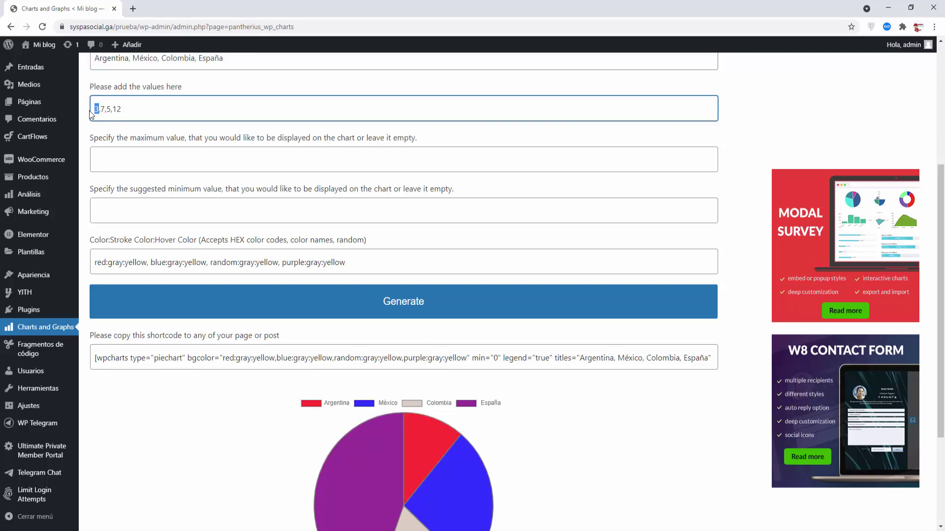
left_click(541, 432)
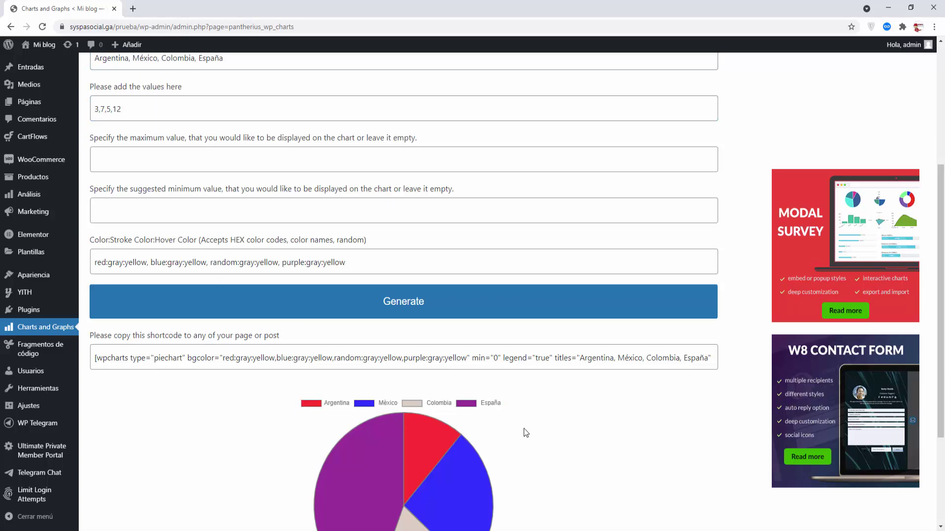
left_click_drag(93, 262, 144, 263)
left_click(104, 263)
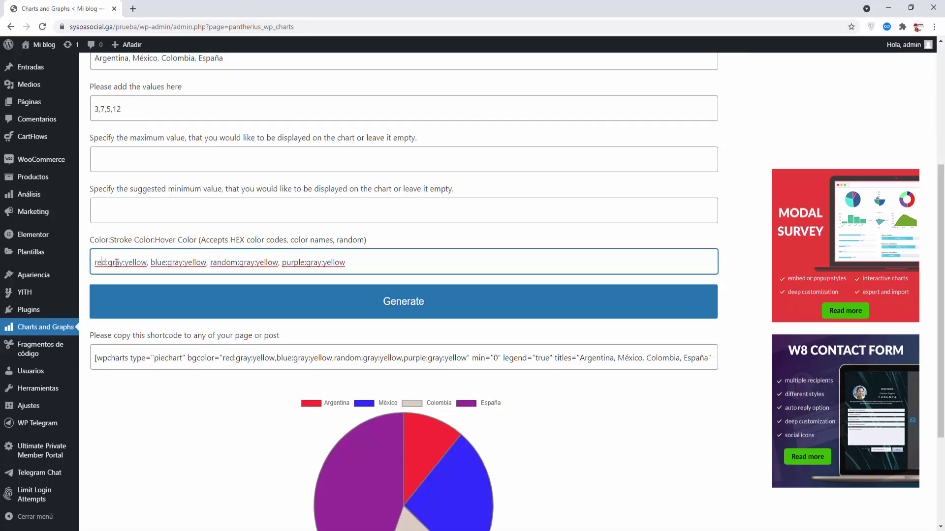
left_click(116, 263)
left_click(307, 420)
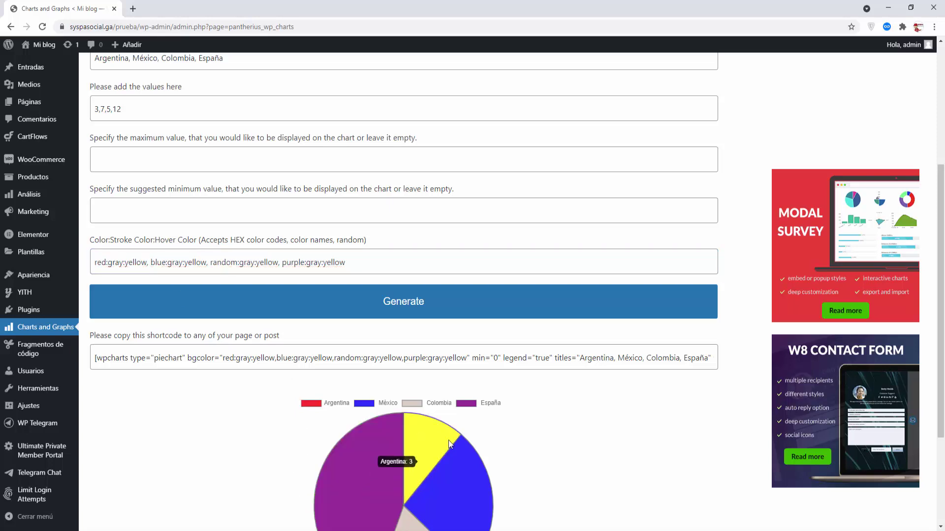
mouse_move(436, 433)
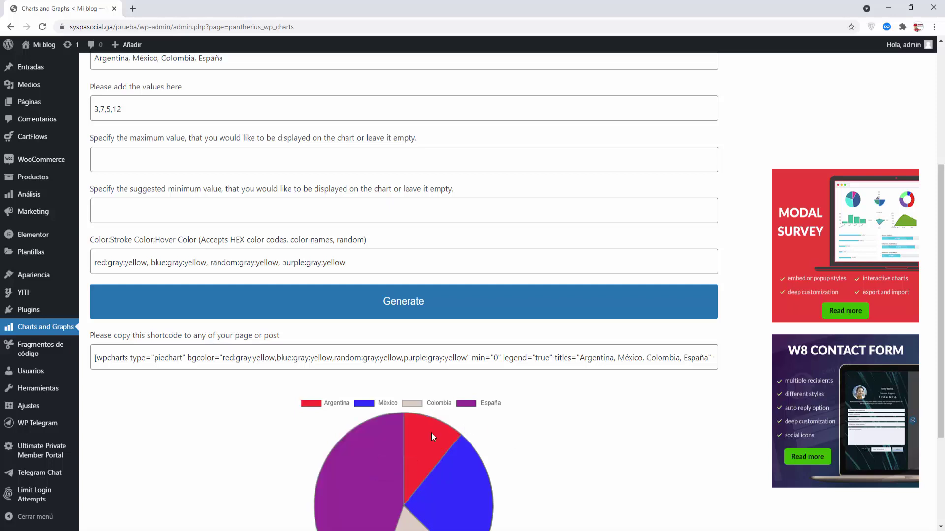
- Copy the generated pie chart shortcode to the clipboard
scroll(185, 438, "down", 2)
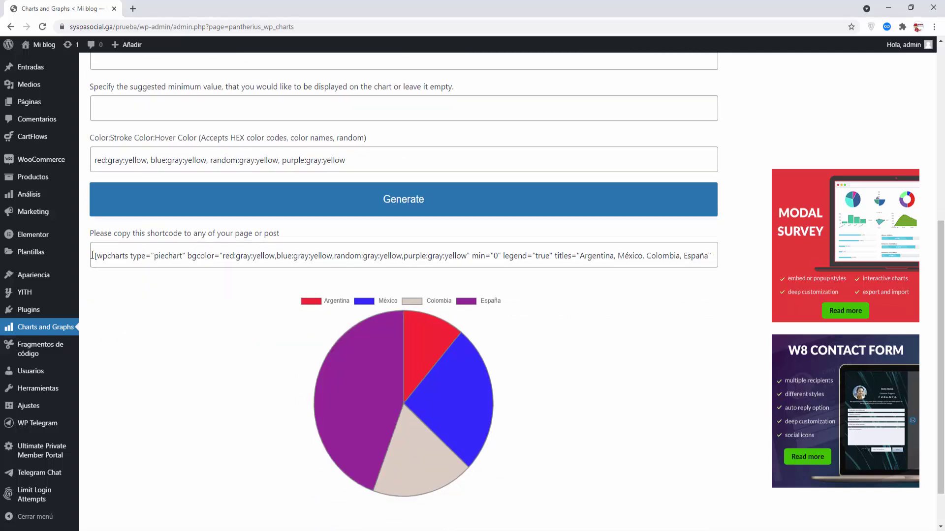
left_click(92, 255)
key("ctrl+c")
right_click(125, 256)
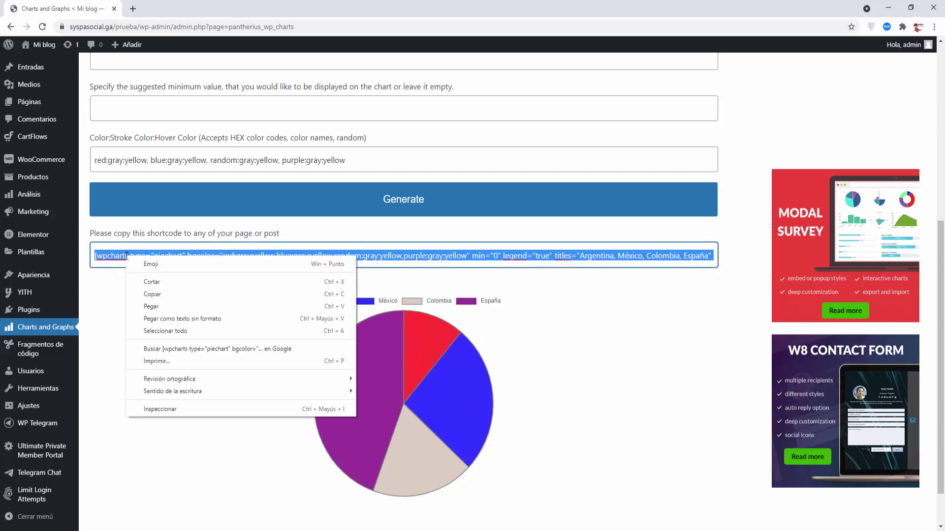
left_click(147, 294)
- Create a new WordPress page in a separate browser tab and title it "PAGINA DE GRAFICOS"
mouse_move(33, 108)
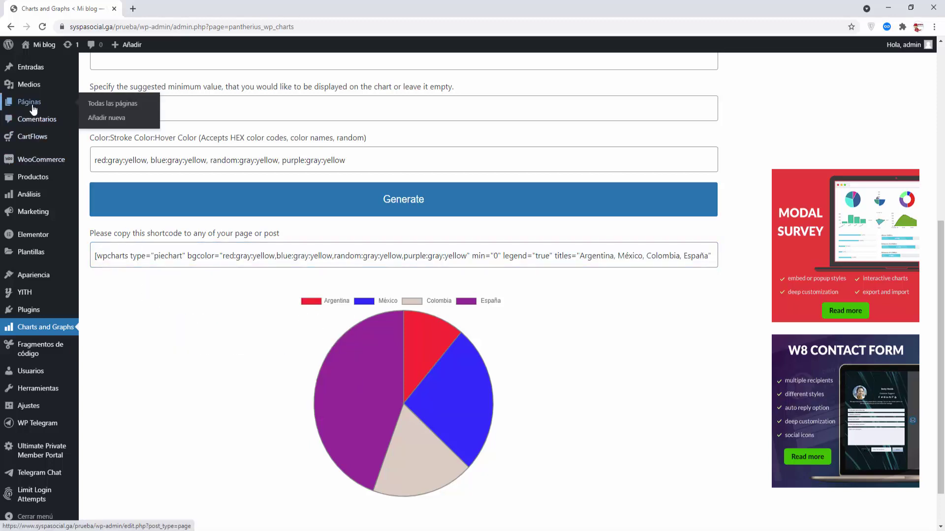
right_click(94, 118)
left_click(108, 127)
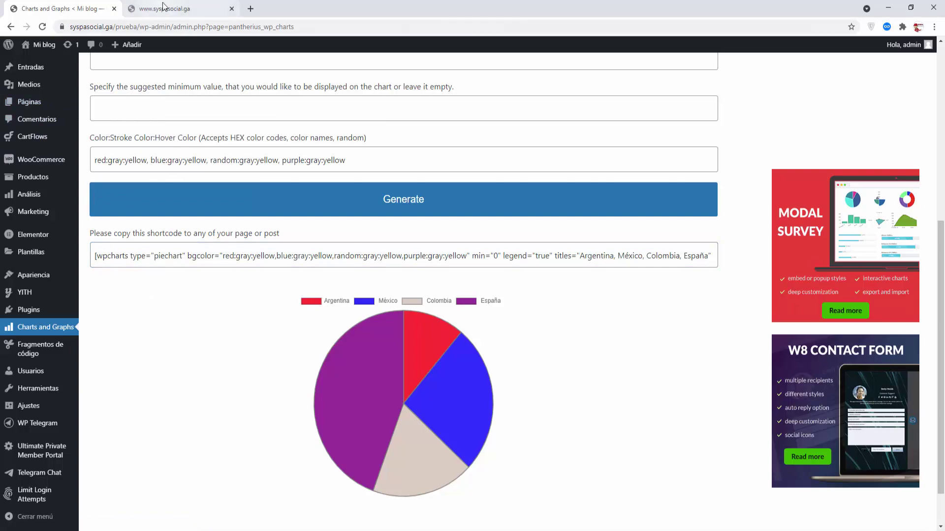
left_click(178, 8)
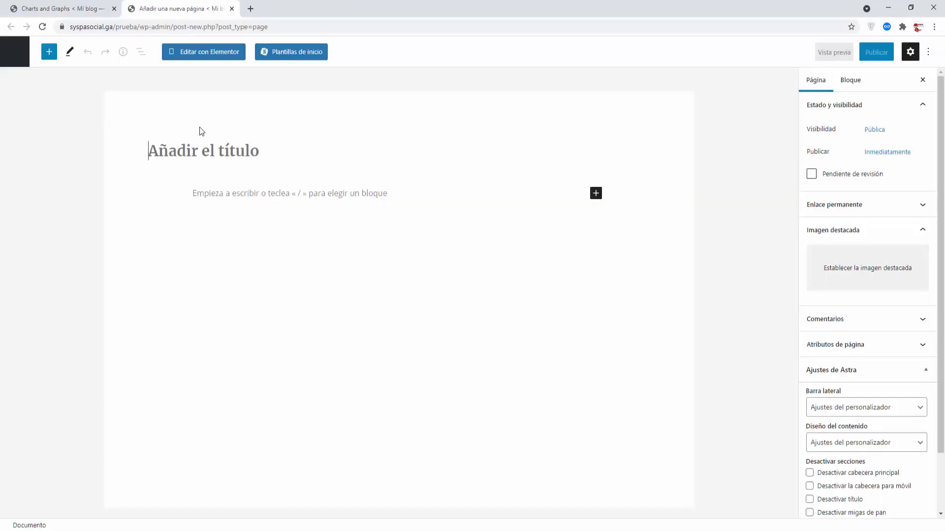
type("PAGINA DE ")
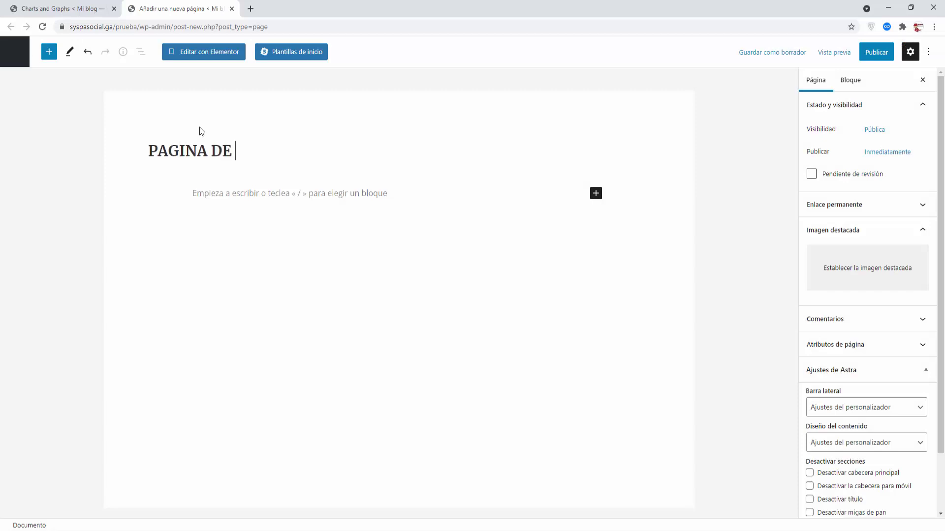
type("GRAFICOS")
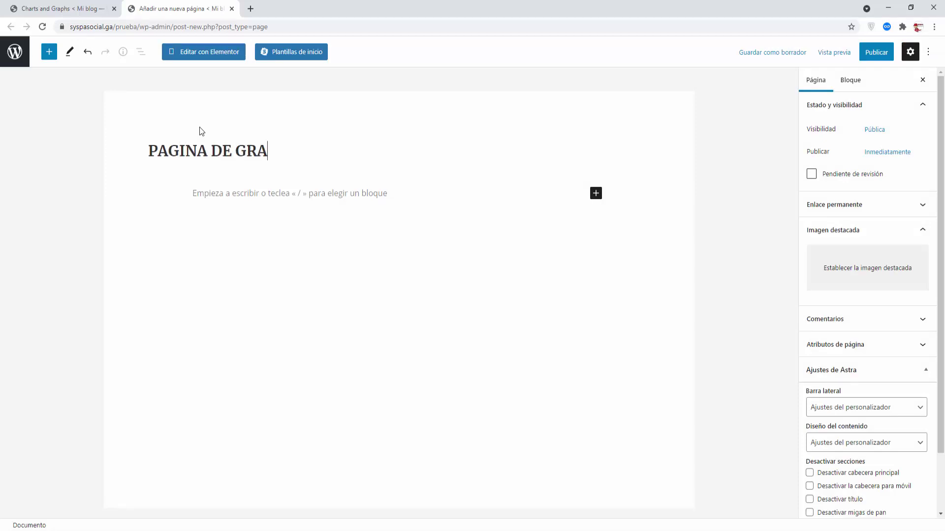
- Insert a Shortcode block below the page title and paste the pie chart shortcode into it
left_click(249, 189)
left_click(644, 192)
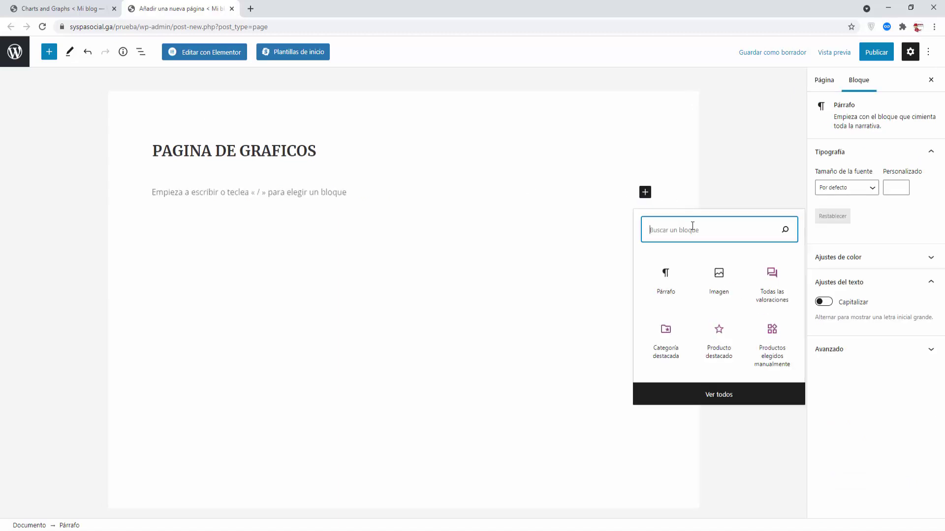
type("sho")
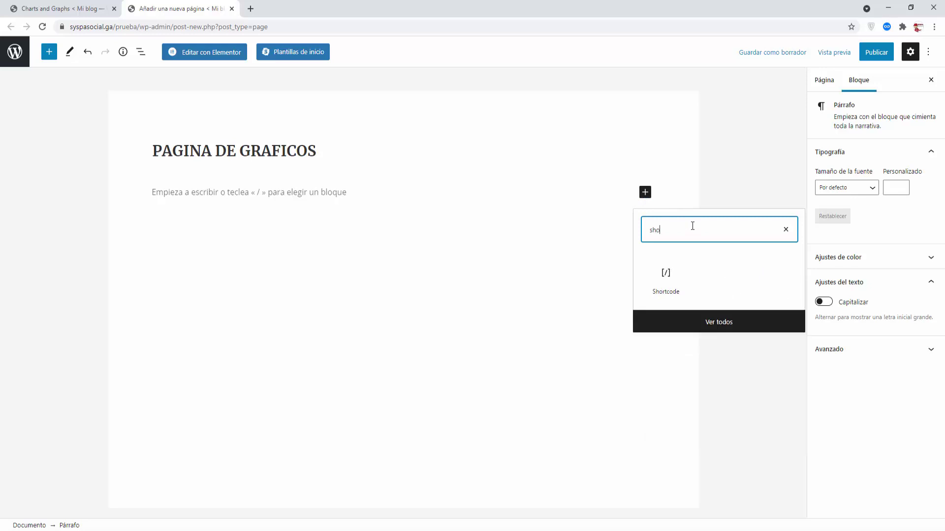
left_click(669, 280)
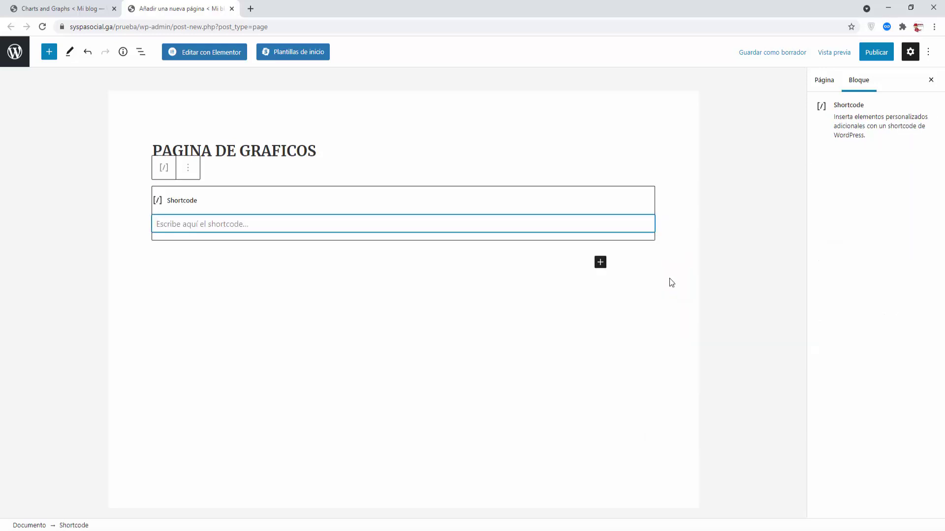
key("ctrl+v")
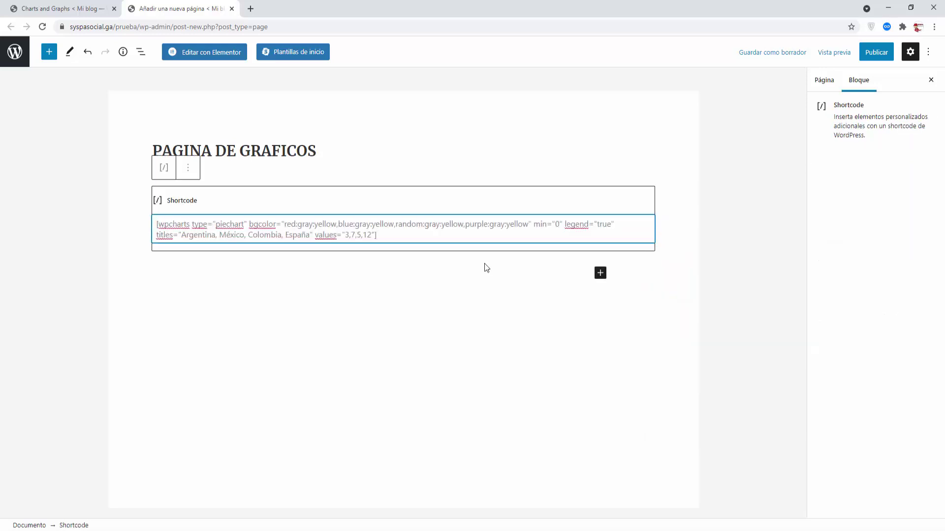
- Publish the page and open its live version in a new browser tab
left_click(876, 52)
left_click(844, 52)
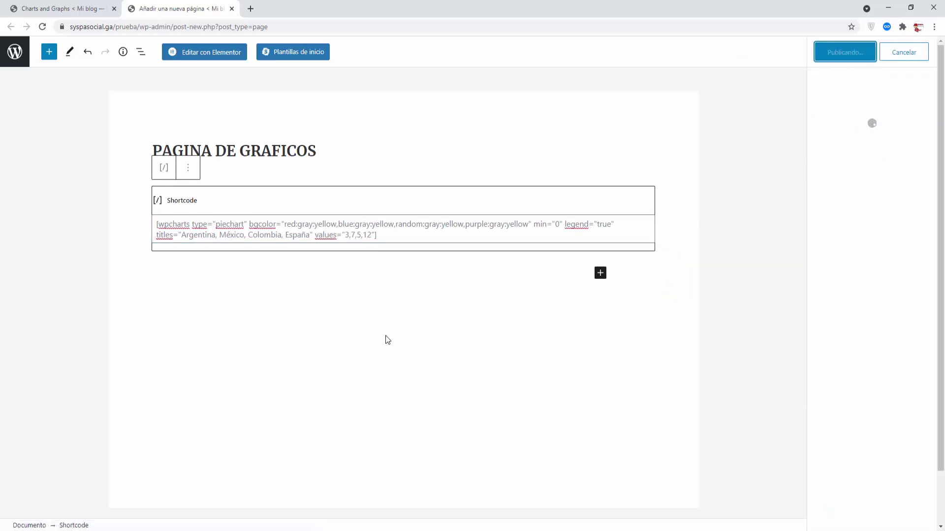
right_click(108, 499)
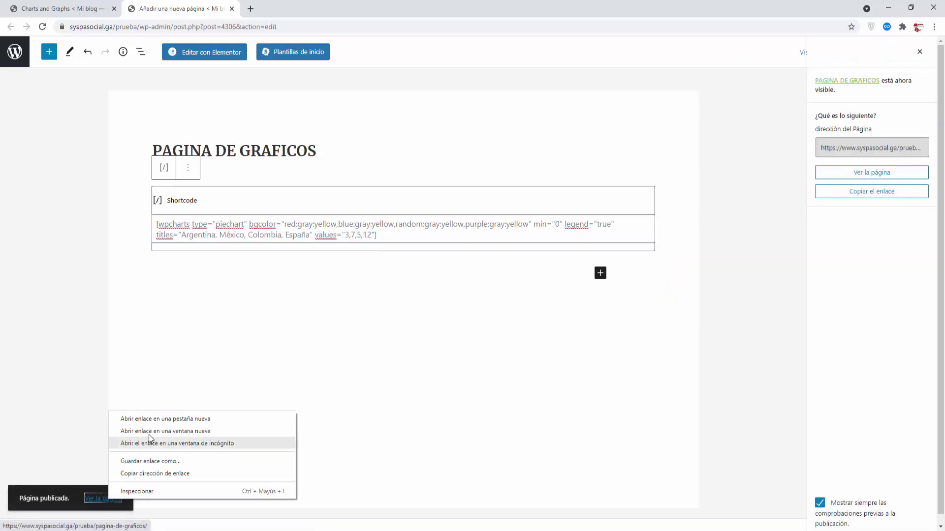
left_click(148, 419)
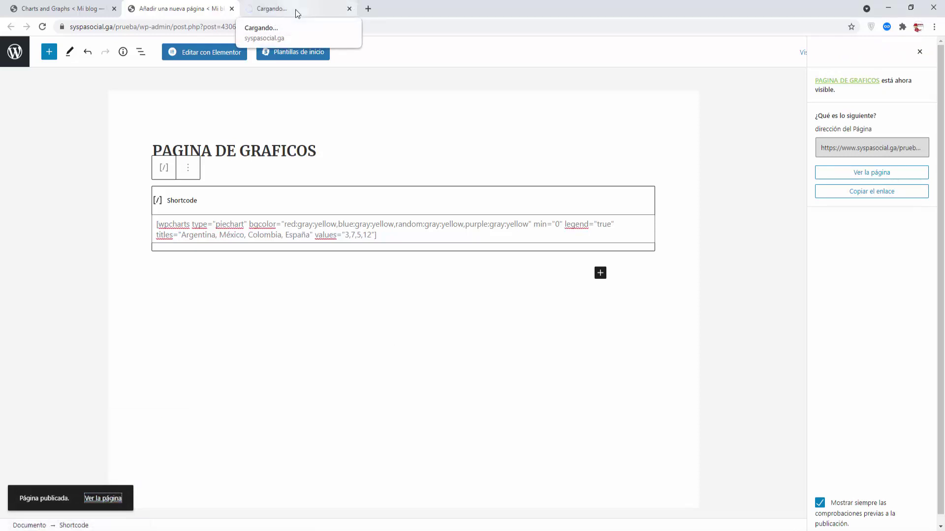
left_click(295, 10)
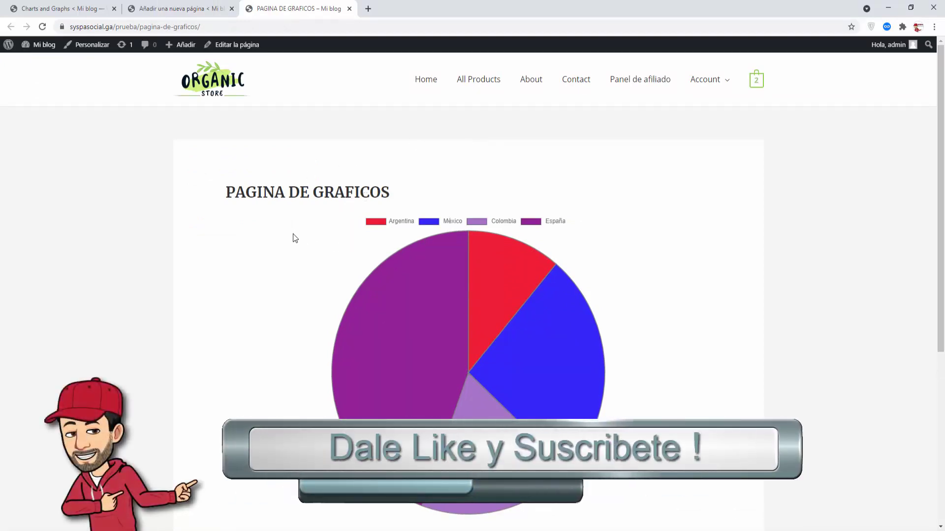
- Examine the pie chart on the published page, including the hover colours and value labels of its slices
scroll(293, 235, "down", 1)
scroll(302, 211, "up", 1)
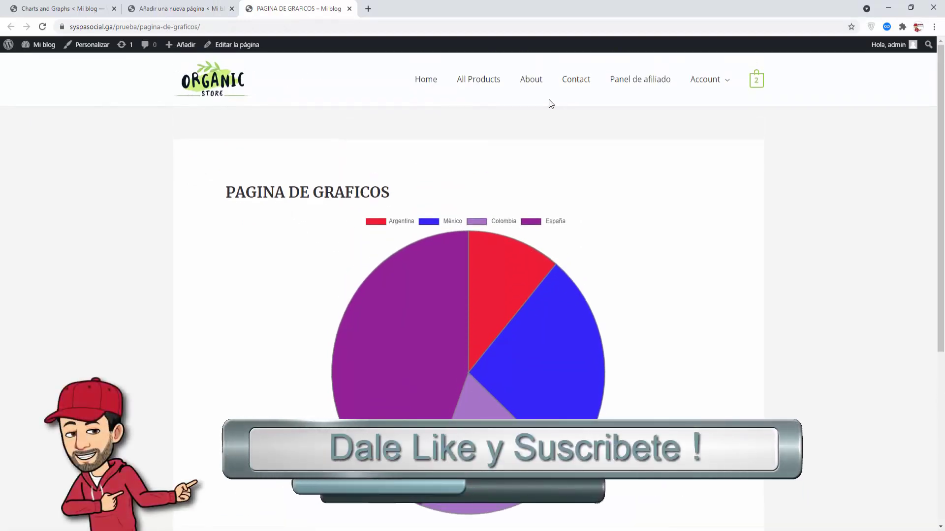
scroll(279, 290, "down", 2)
mouse_move(448, 220)
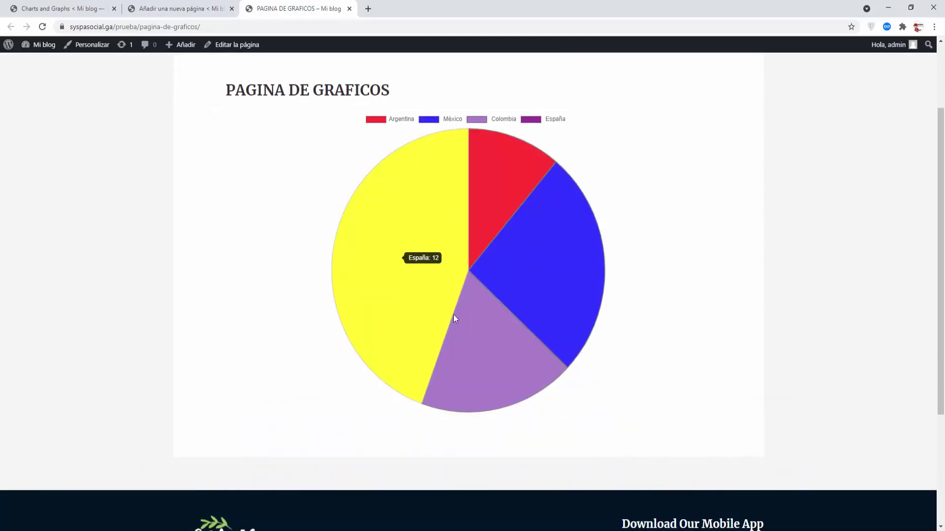
scroll(203, 183, "up", 2)
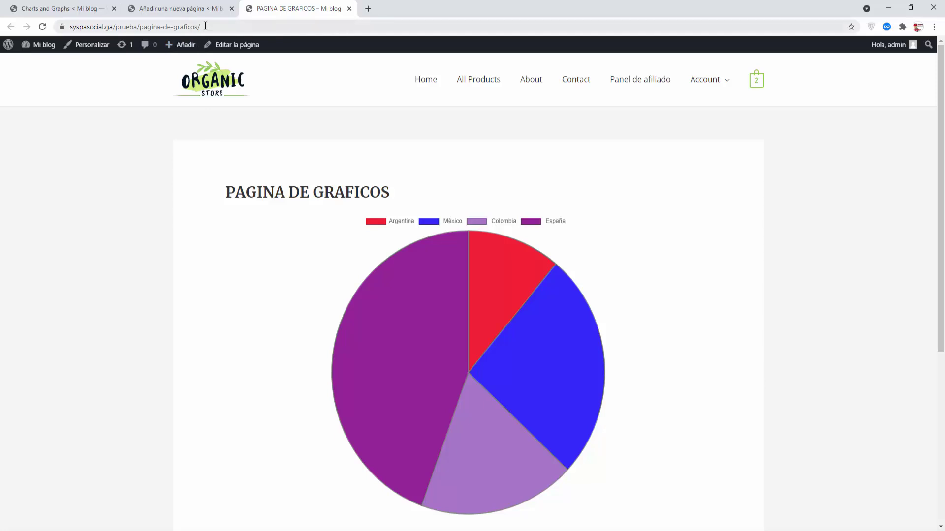
- Change the chart type to Doughnut Chart in the WP Charts and Graphs generator and generate the chart with its shortcode
left_click(99, 13)
scroll(284, 326, "up", 6)
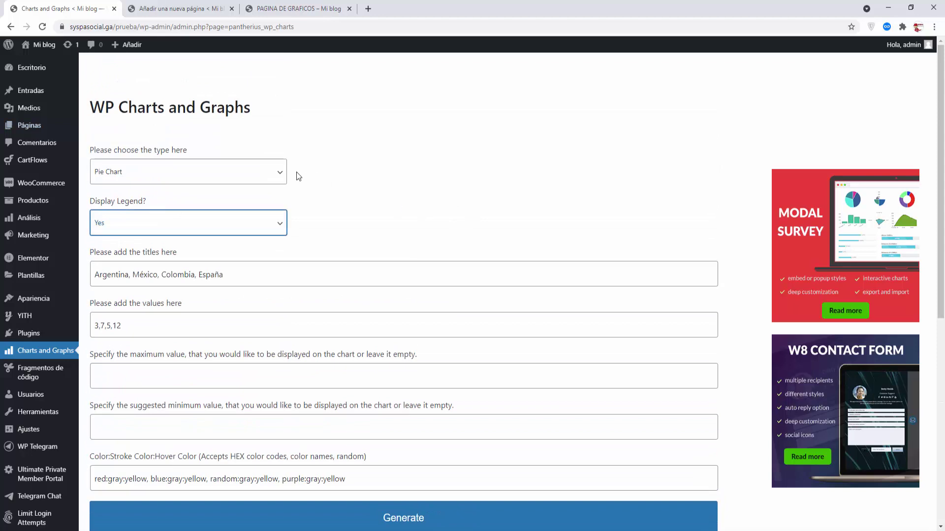
left_click(270, 178)
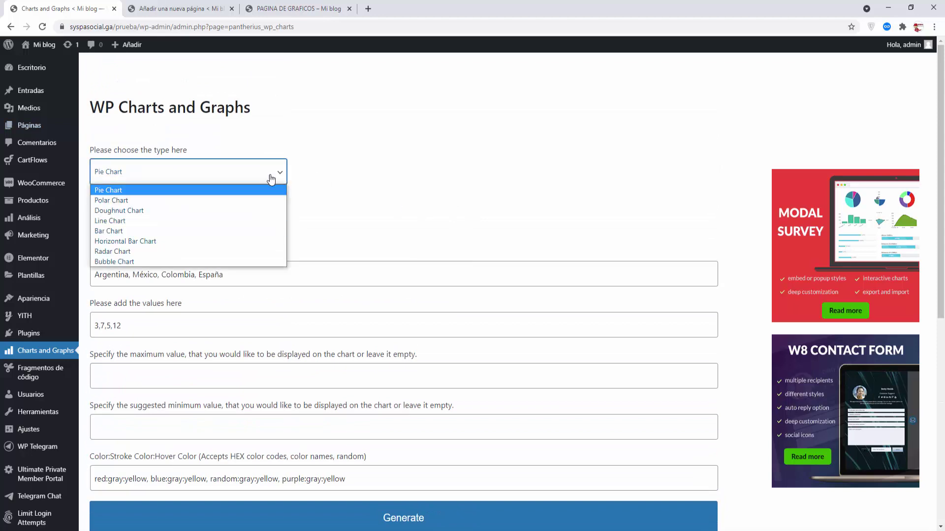
left_click(123, 211)
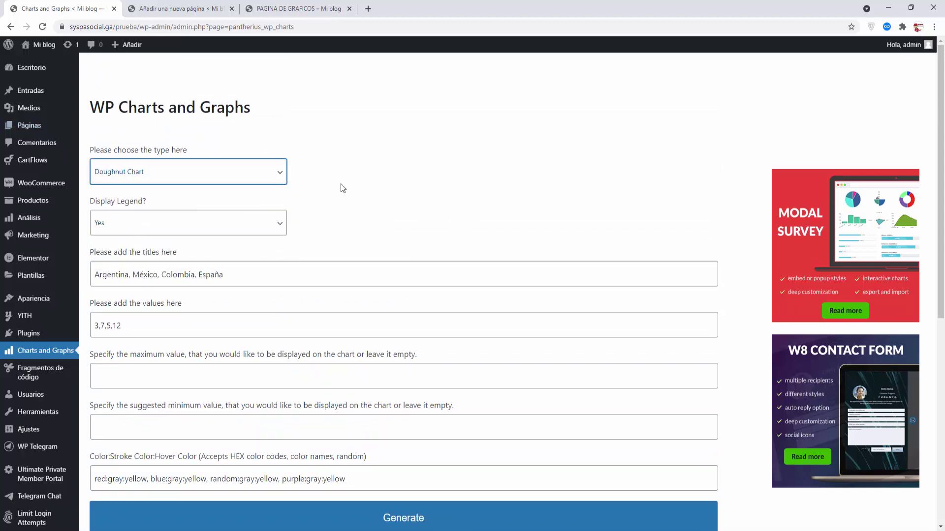
scroll(341, 189, "down", 5)
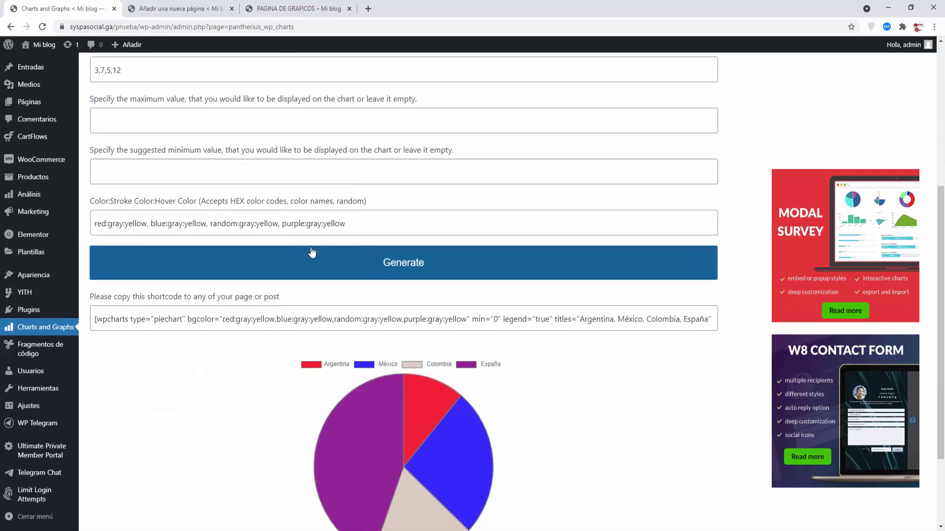
left_click(404, 270)
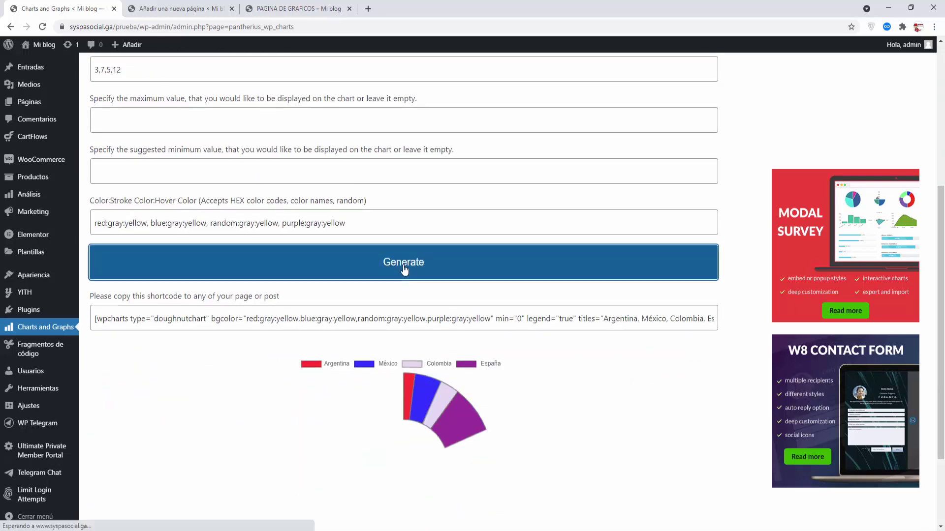
scroll(236, 379, "down", 2)
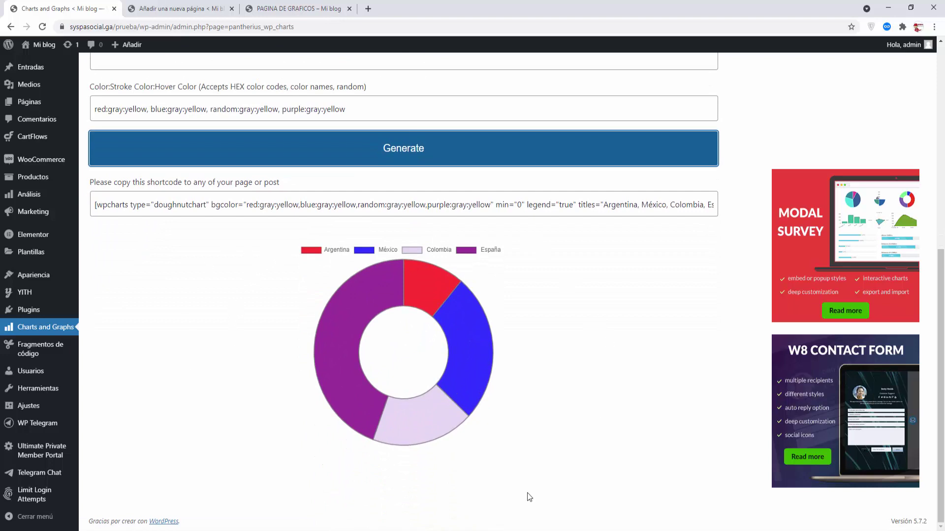
- Copy the generated doughnut chart shortcode to the clipboard
left_click(98, 204)
key("ctrl+c")
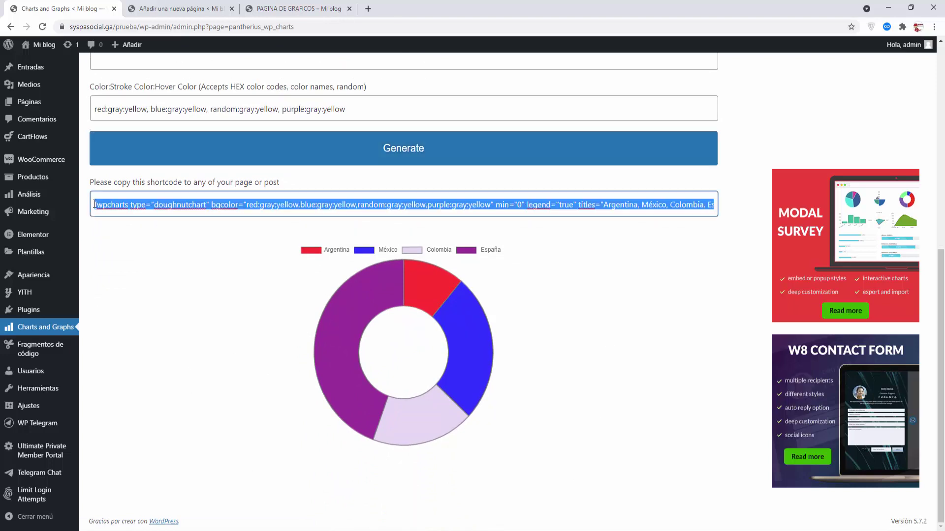
right_click(118, 202)
left_click(142, 241)
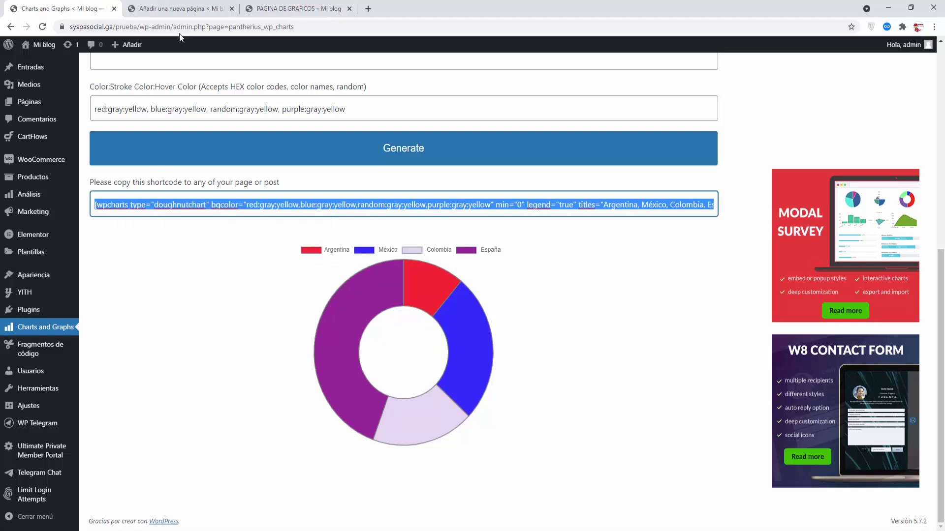
- Add a second Shortcode block containing the doughnut chart shortcode below the pie chart block, and update the page
left_click(191, 12)
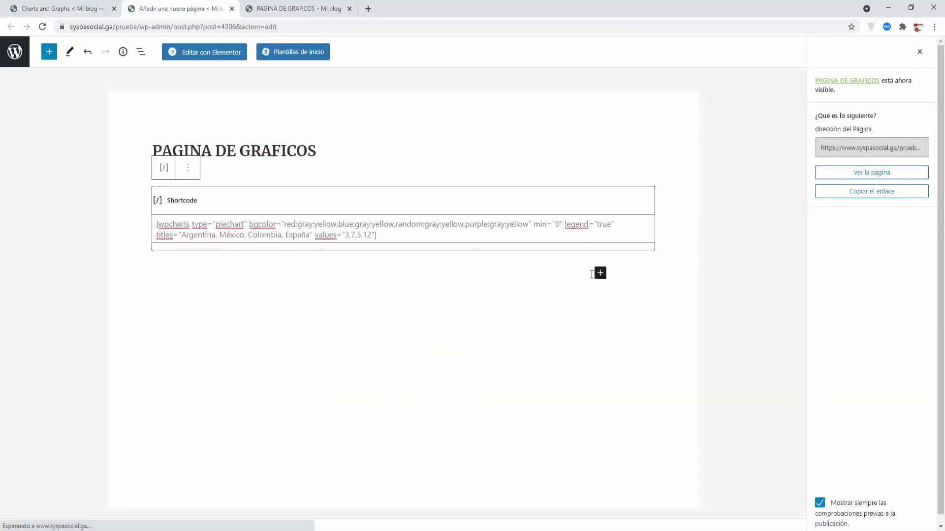
left_click(601, 274)
left_click(669, 357)
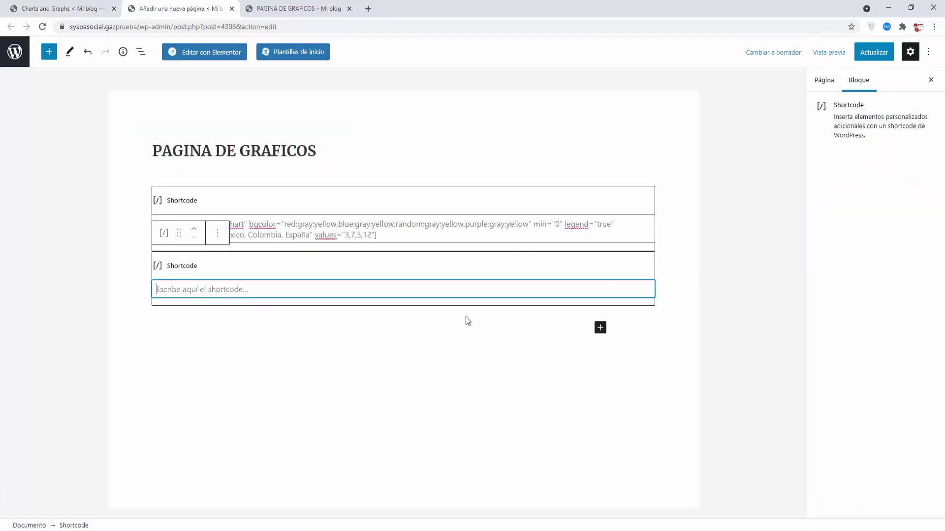
key("ctrl+v")
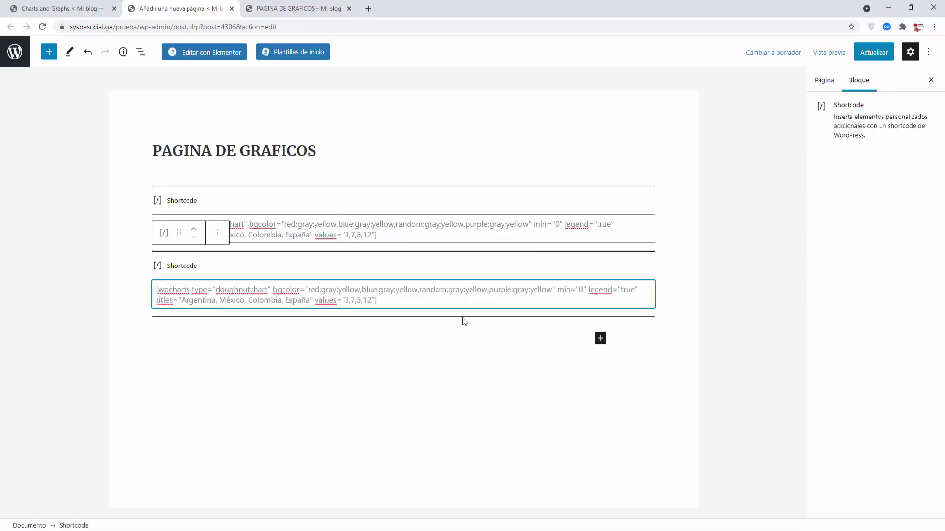
left_click(873, 52)
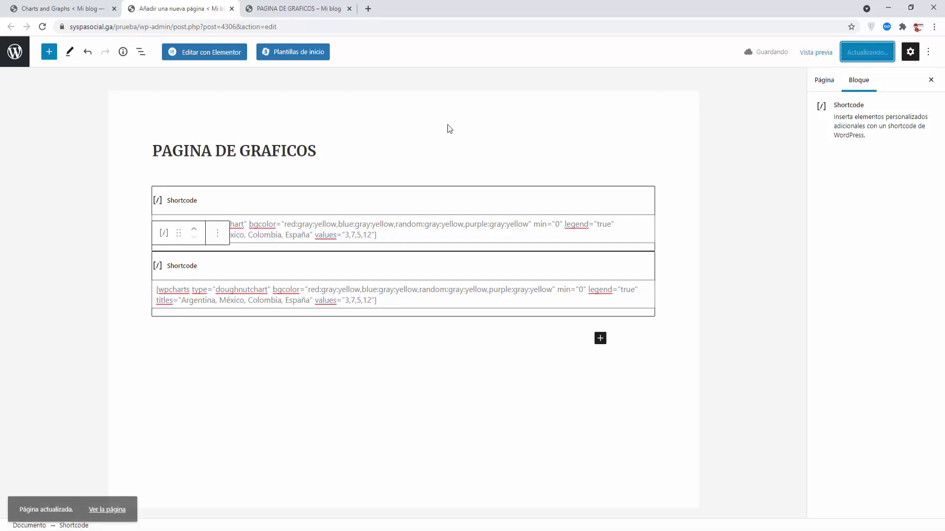
- Reload the published page and view the doughnut chart below the pie chart
left_click(296, 11)
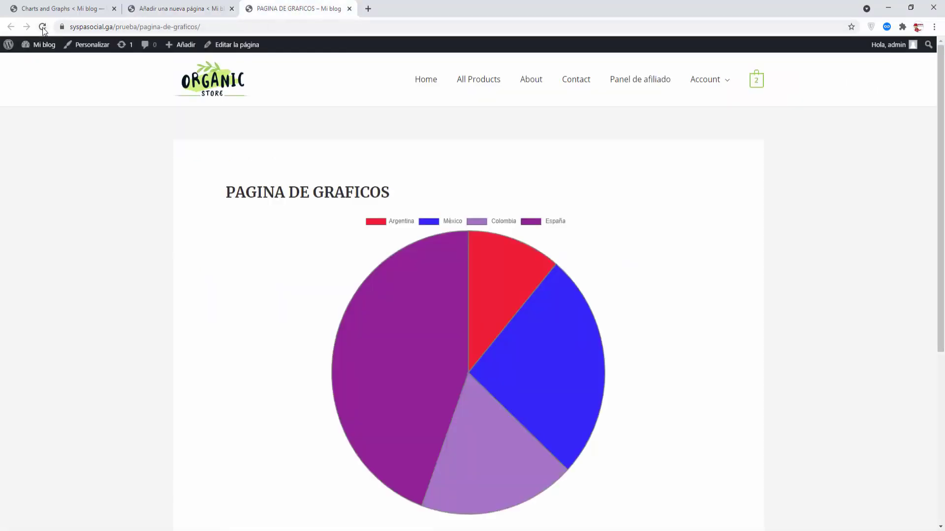
left_click(42, 27)
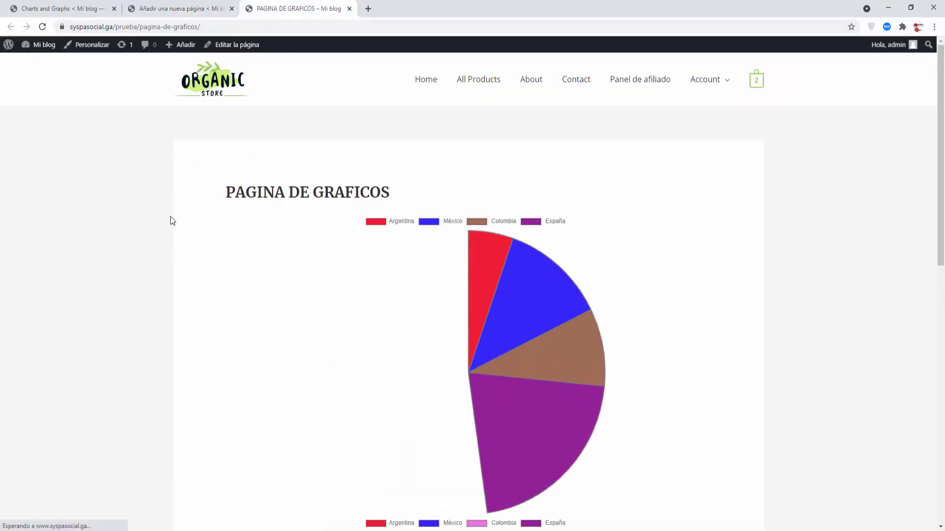
scroll(339, 226, "down", 6)
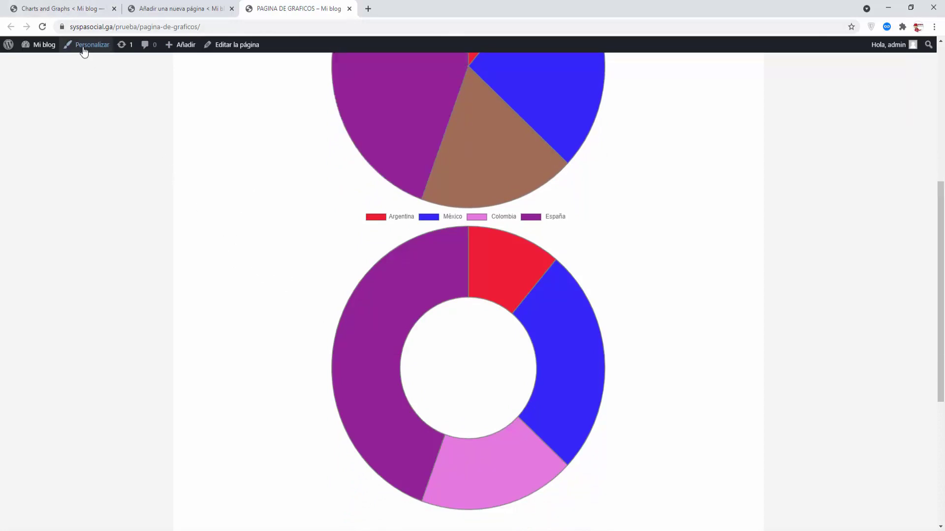
- Change the chart type to Line Chart in the WP Charts and Graphs generator and generate the chart
left_click(64, 9)
scroll(244, 181, "up", 8)
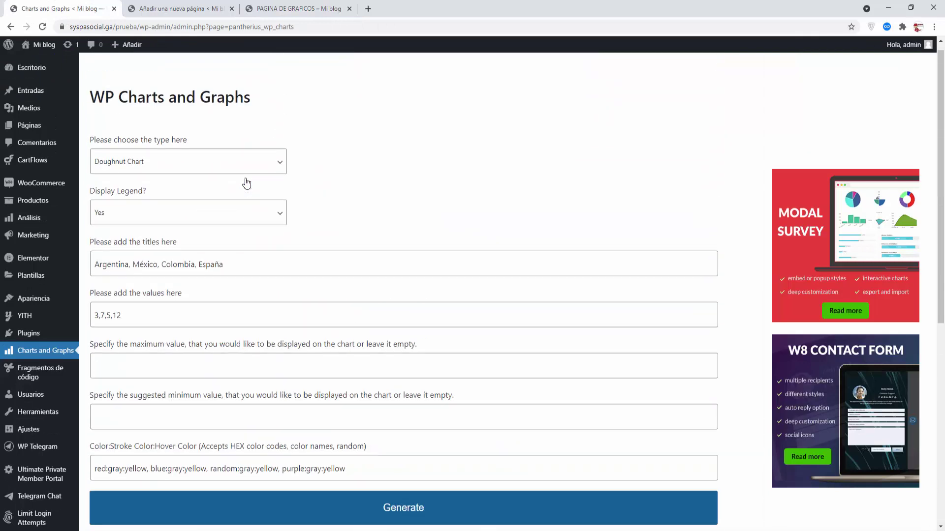
left_click(264, 176)
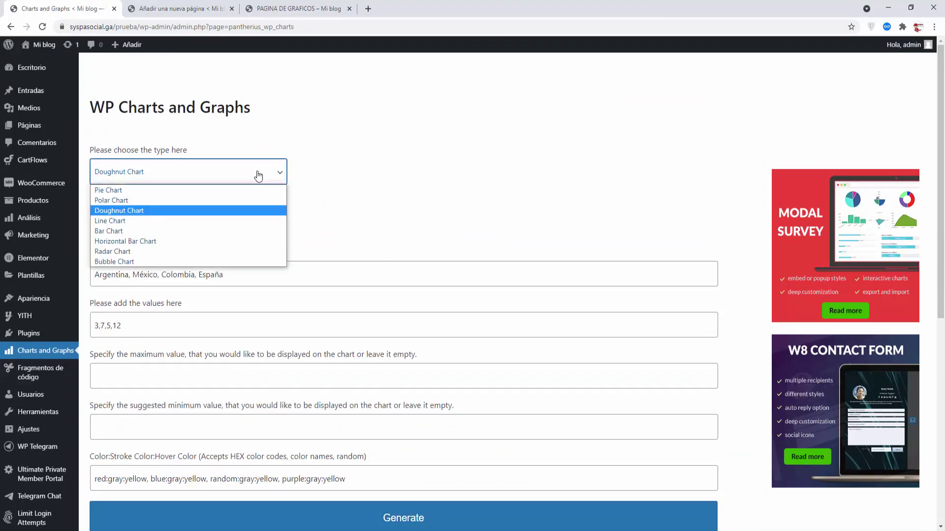
left_click(117, 223)
scroll(371, 206, "down", 4)
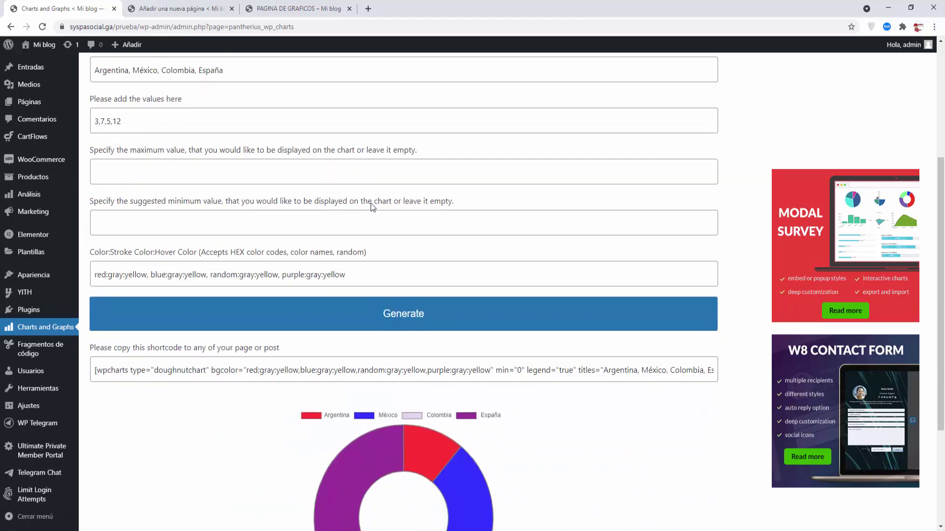
left_click(397, 315)
scroll(236, 392, "down", 3)
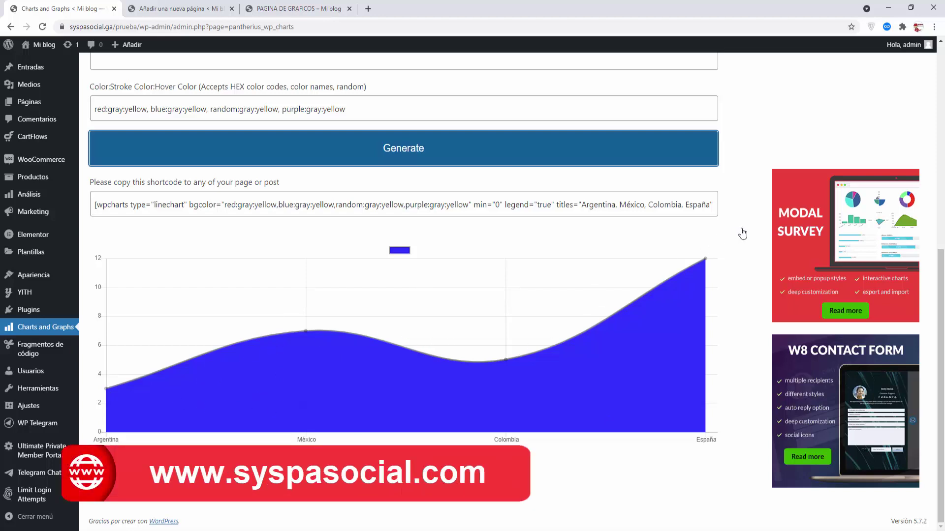
- Change the chart type to Bar Chart and generate the chart from the same titles, values and colors
scroll(384, 306, "up", 8)
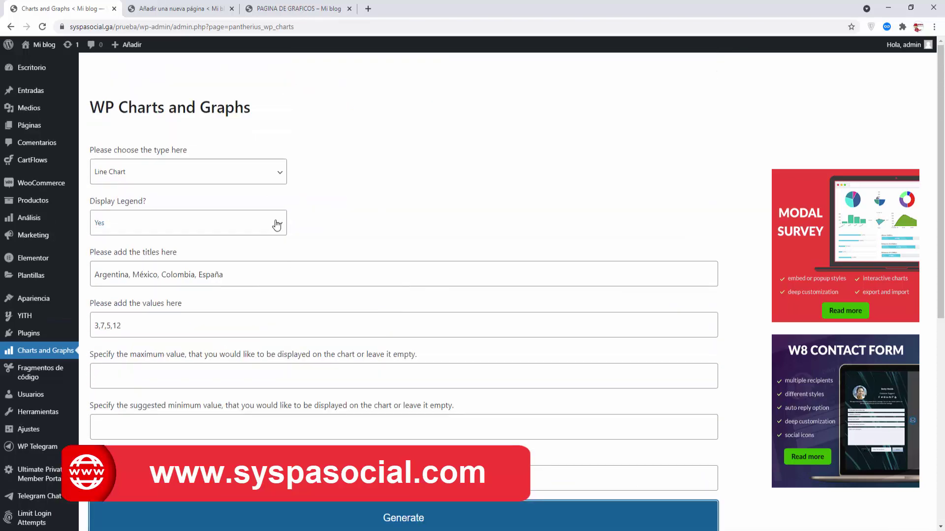
left_click(276, 174)
left_click(182, 236)
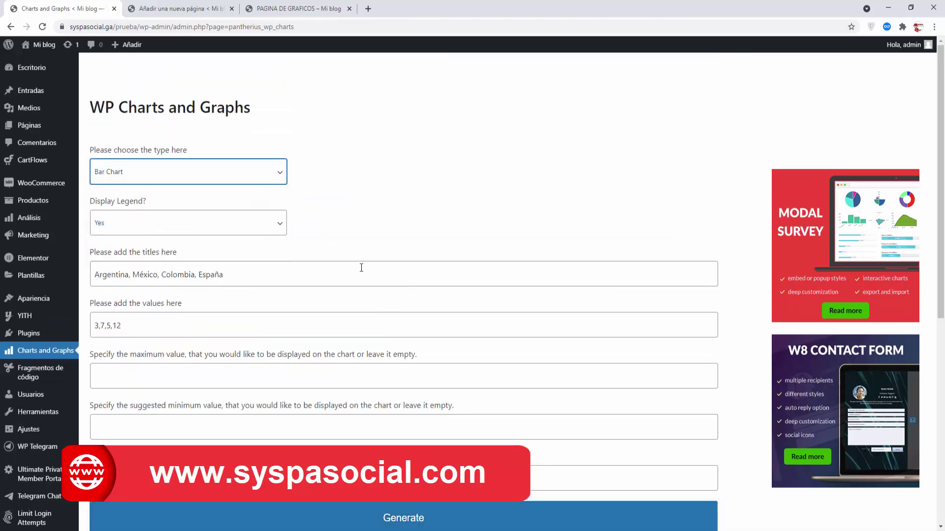
scroll(361, 268, "down", 4)
left_click(382, 323)
scroll(391, 369, "down", 3)
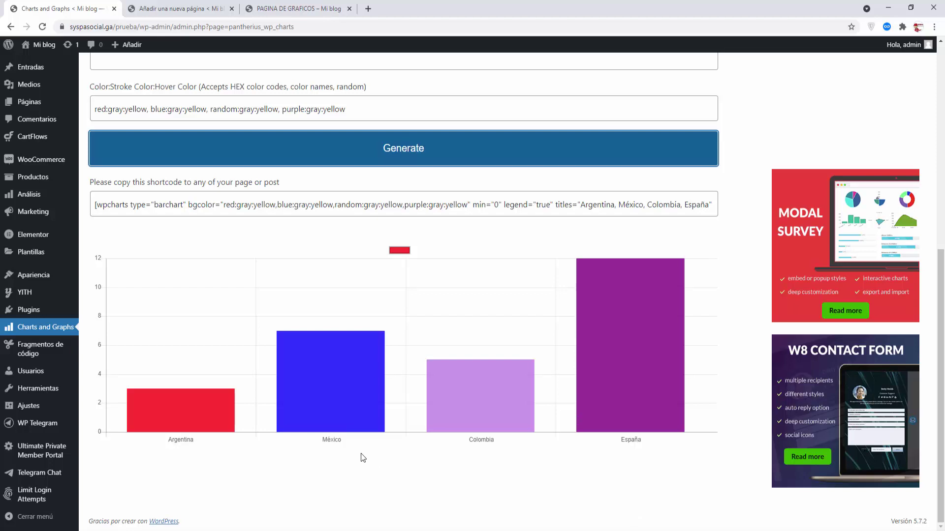
- Switch the chart type to Bubble Chart in the generator and generate the chart
scroll(367, 458, "up", 7)
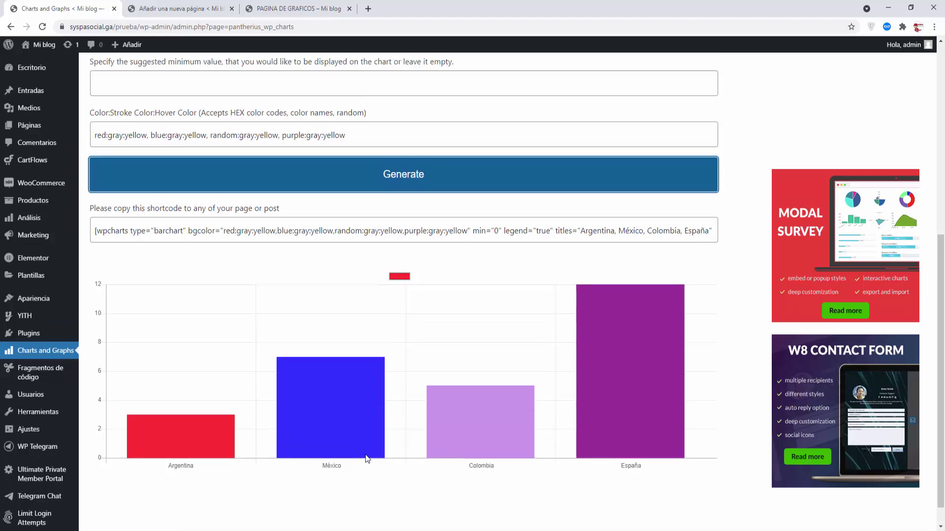
left_click(273, 178)
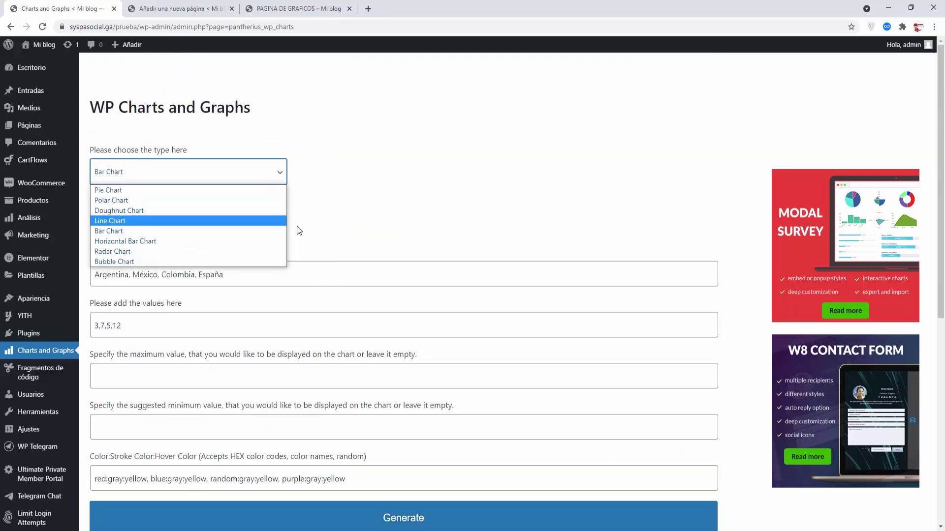
left_click(129, 261)
scroll(358, 358, "down", 3)
left_click(391, 363)
scroll(406, 423, "down", 4)
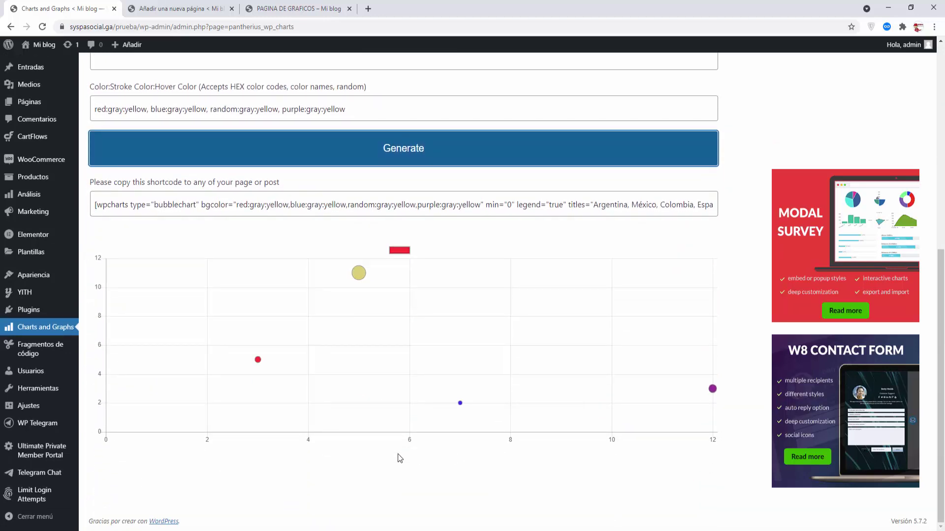
- Search the plugin directory for "charts and graphs", and install and activate Graphina – Elementor Charts and Graphs
scroll(399, 458, "up", 8)
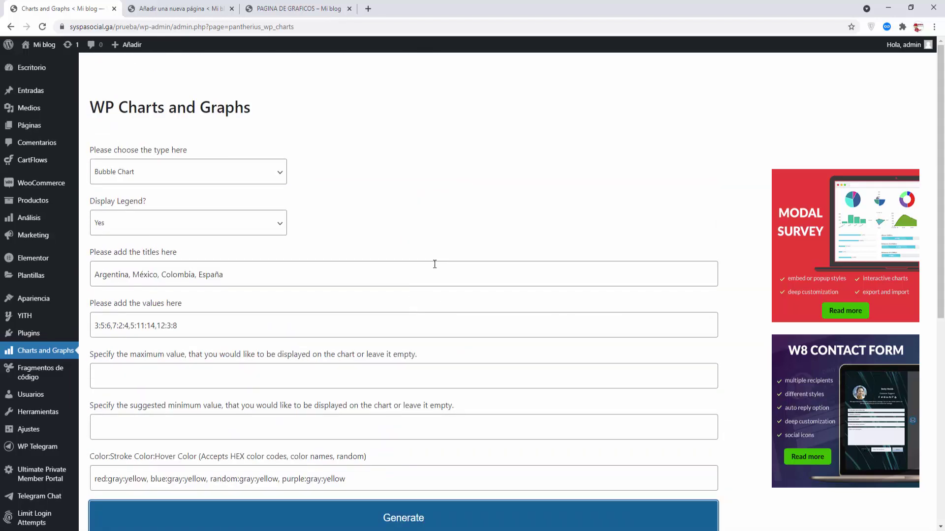
mouse_move(71, 334)
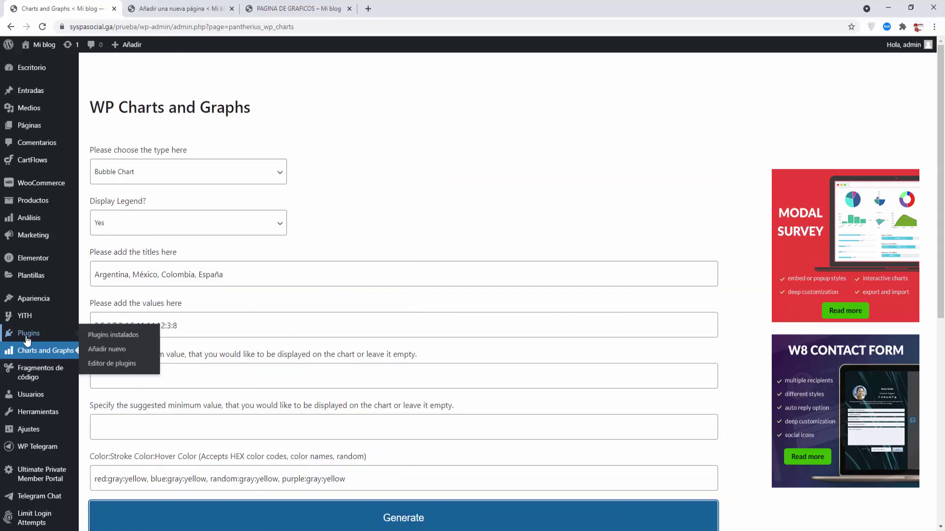
left_click(106, 349)
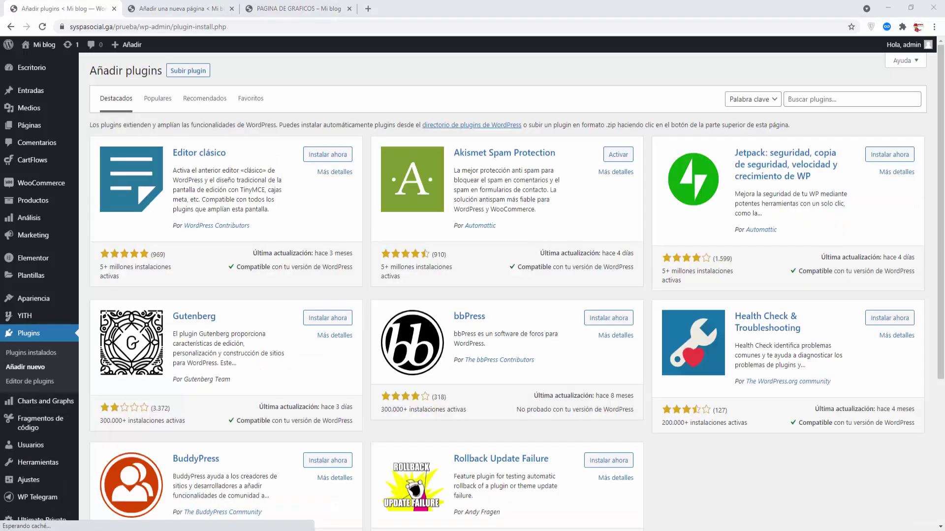
left_click(798, 101)
type("charts and graphs")
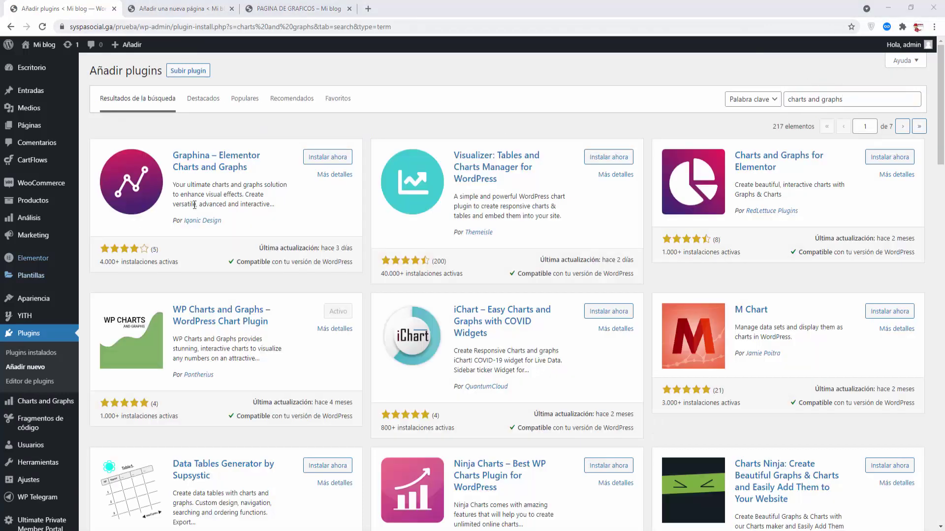
left_click(326, 158)
left_click(338, 162)
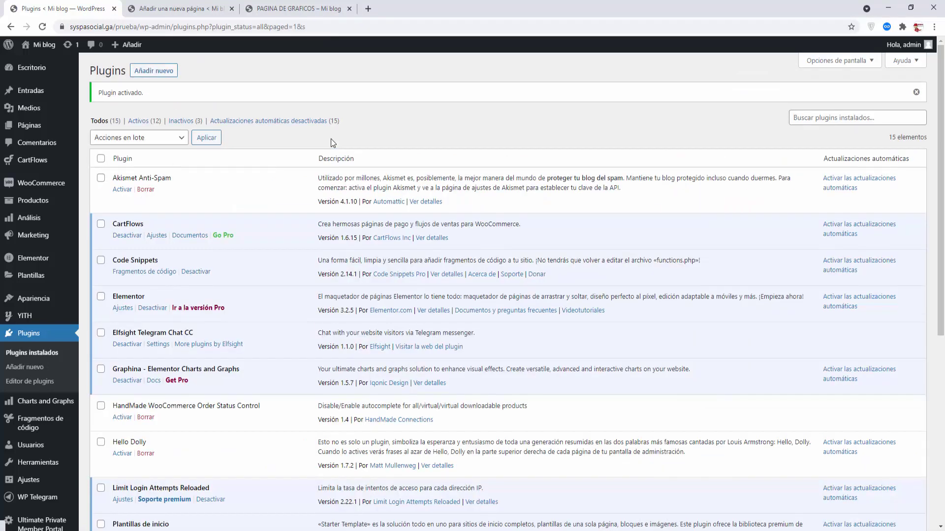
- Close the previous page's editor and published view, and create a new page titled Graficos 2 in a separate tab
left_click(230, 9)
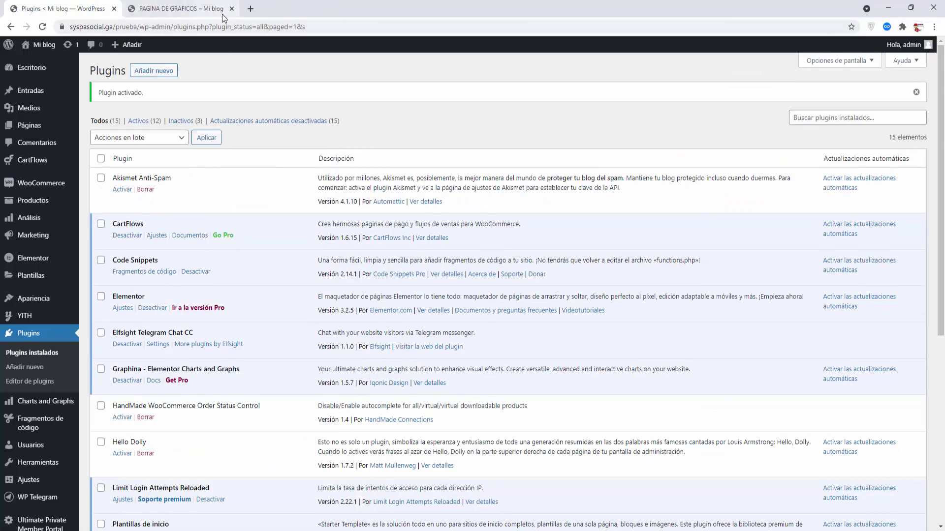
left_click(230, 8)
mouse_move(23, 130)
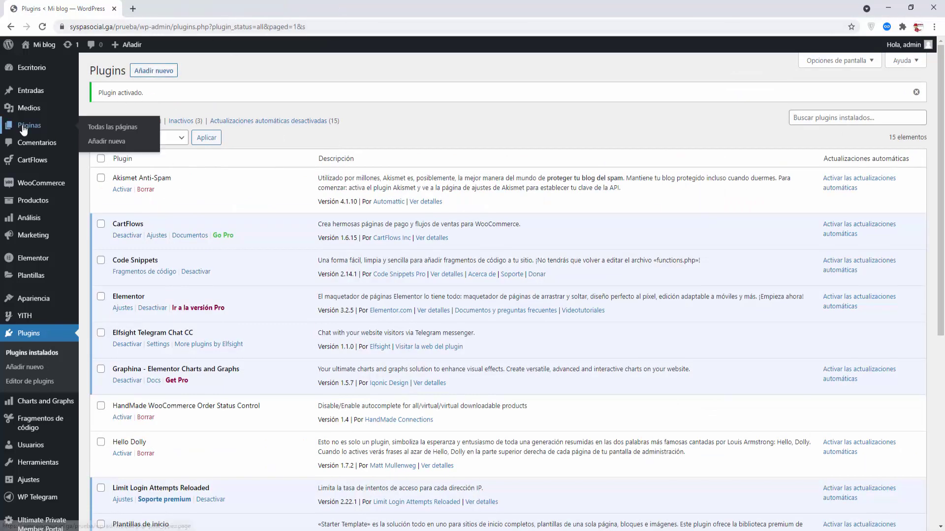
right_click(115, 140)
left_click(162, 145)
left_click(164, 7)
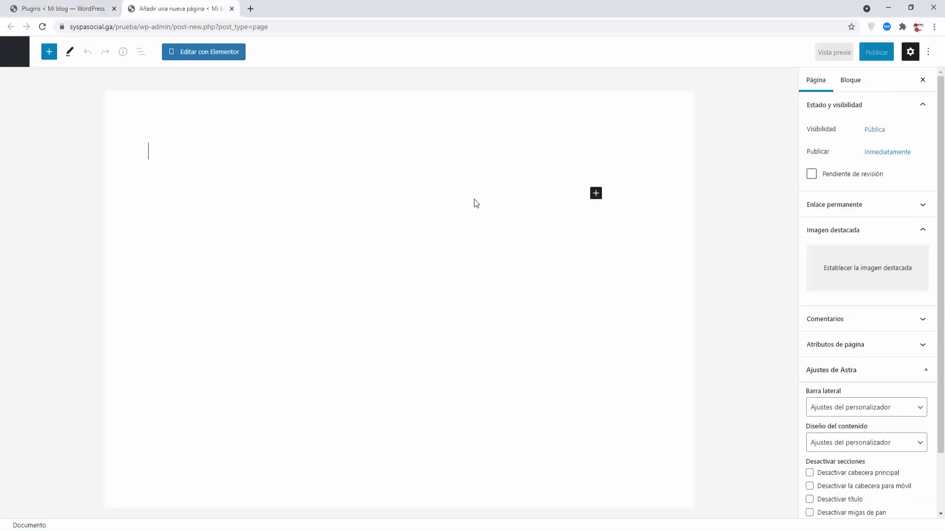
type("Graficos 2")
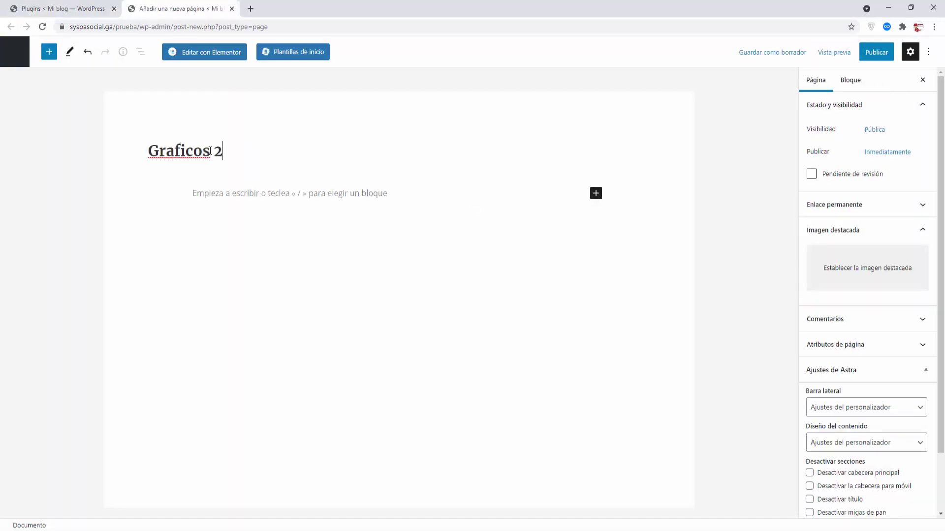
- Publish the Graficos 2 page and open it for editing in Elementor
left_click(873, 52)
left_click(839, 54)
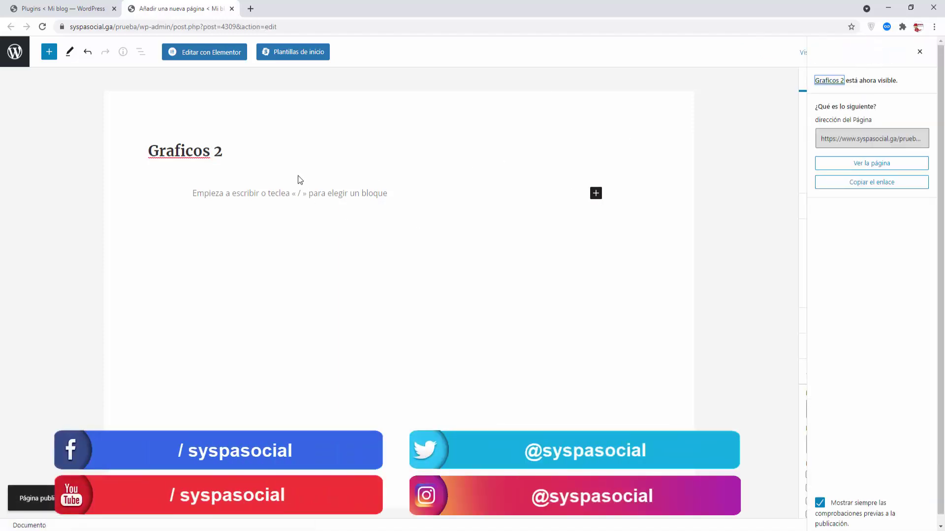
left_click(220, 55)
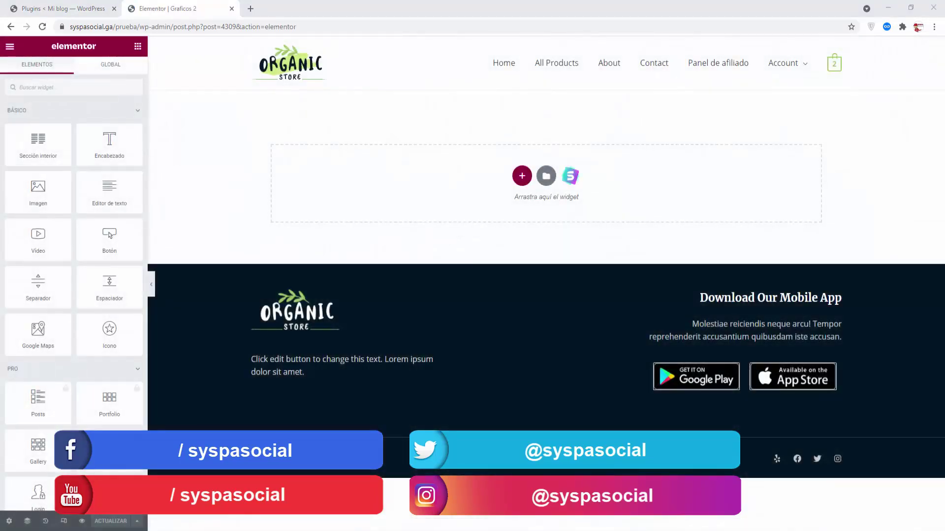
- Add a single-column section to the page and place a Graphina Pie chart widget in it
left_click(522, 176)
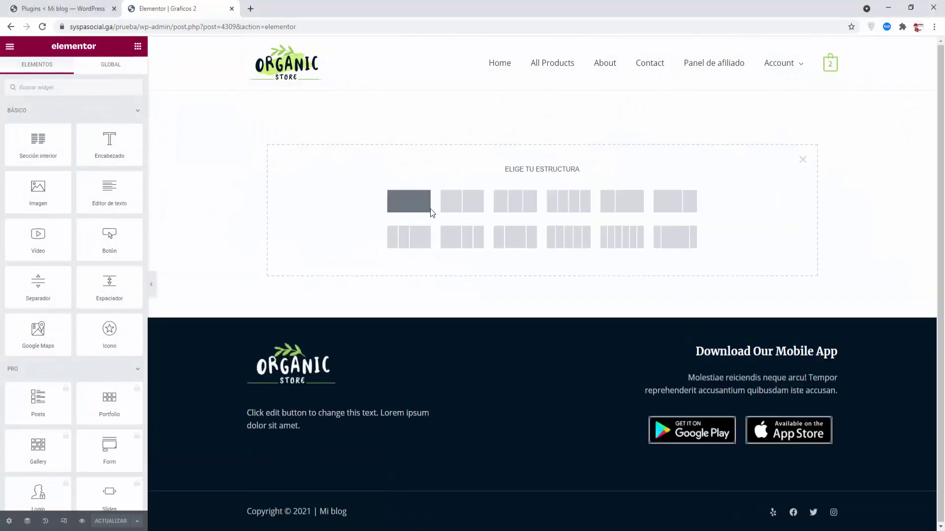
left_click(427, 208)
left_click(138, 46)
scroll(64, 152, "down", 8)
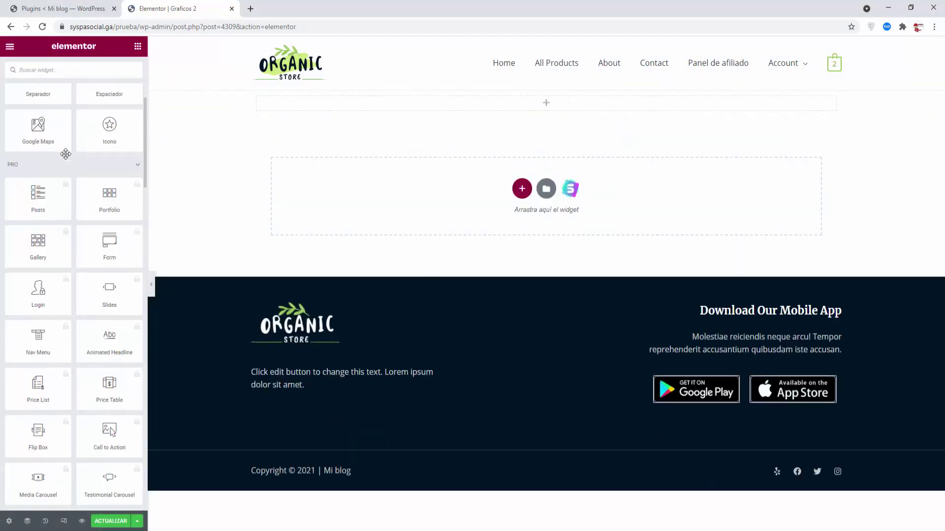
scroll(66, 157, "down", 10)
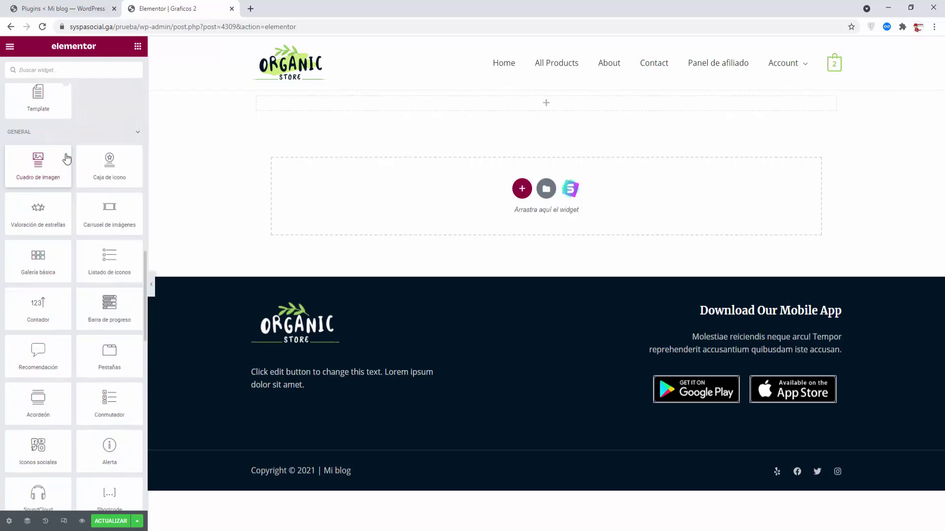
scroll(65, 155, "down", 10)
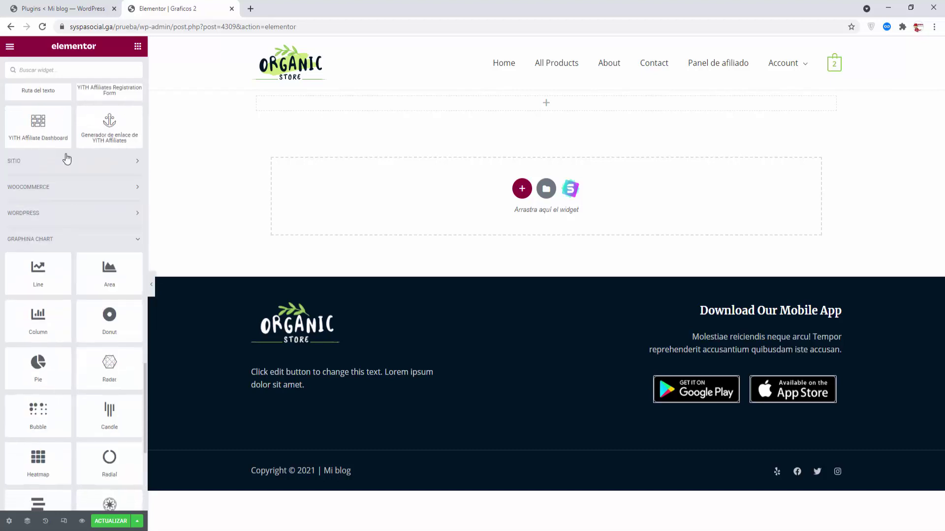
scroll(65, 161, "down", 1)
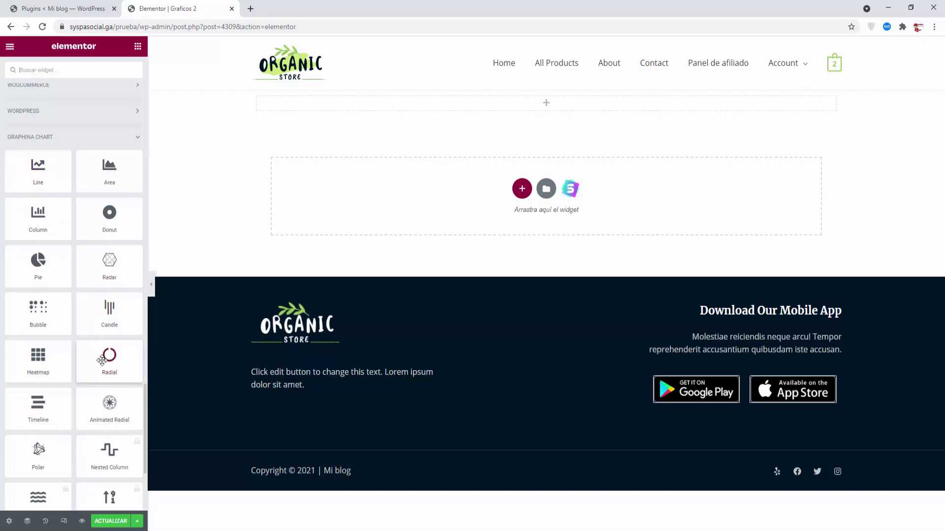
scroll(102, 360, "down", 1)
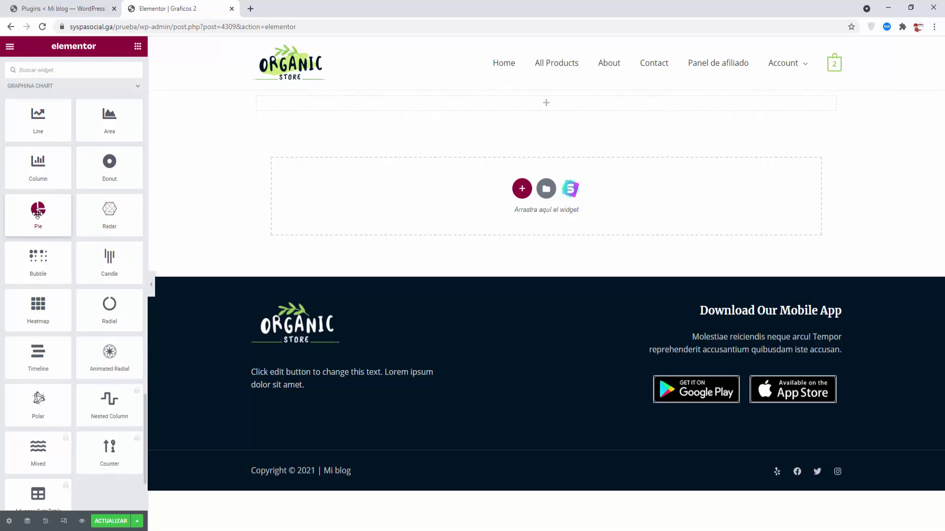
left_click_drag(37, 212, 553, 106)
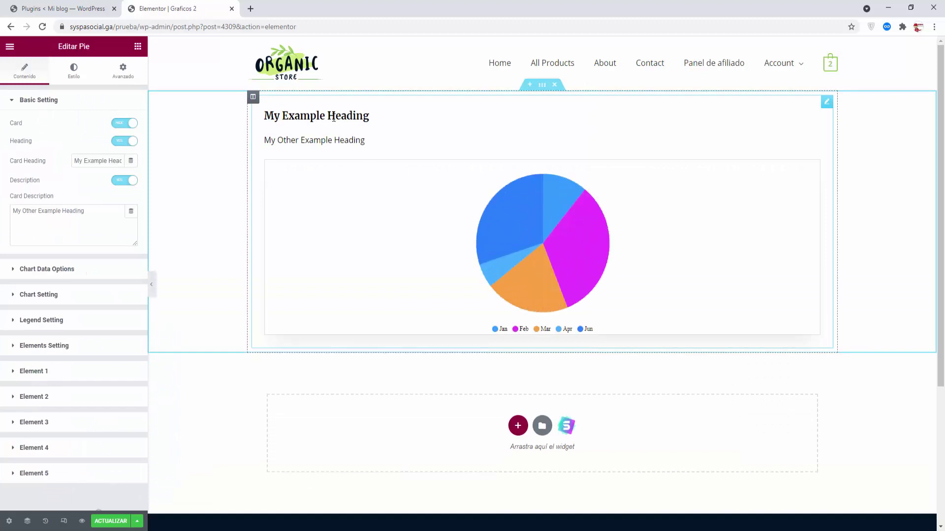
- Set the pie chart's card description to "Gráficos de Países"
triple_click(106, 211)
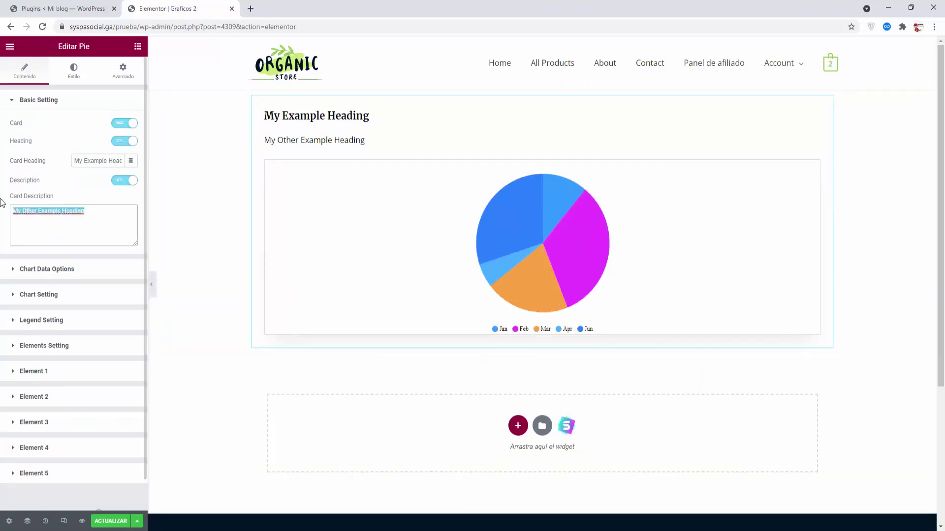
type("Gráfi")
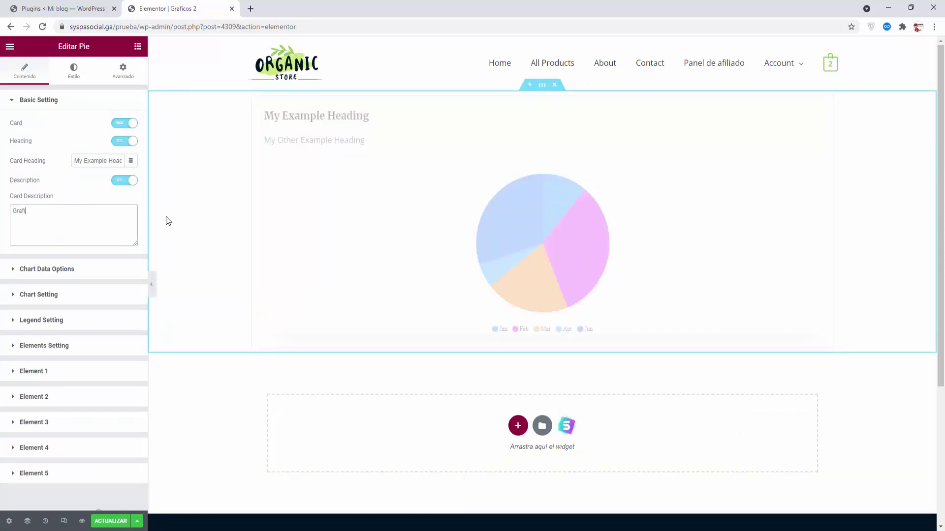
type("raficos de Países")
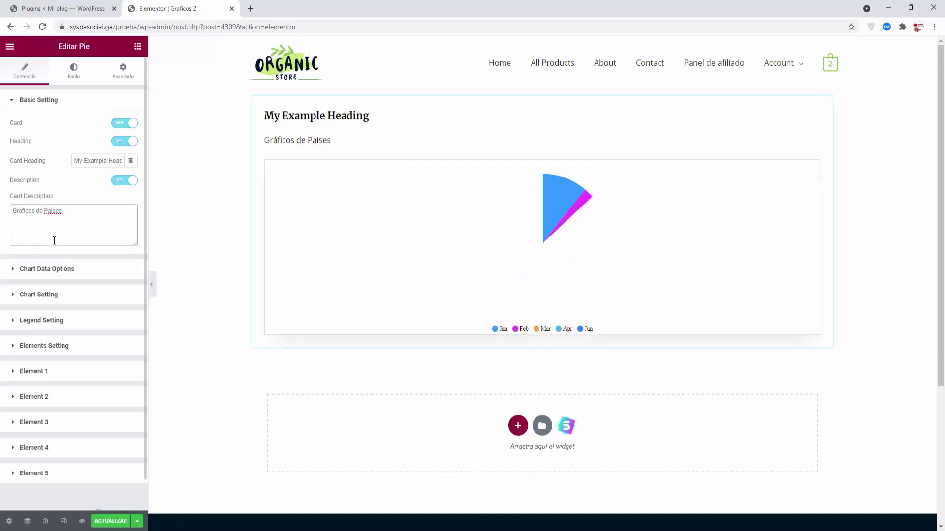
left_click(55, 240)
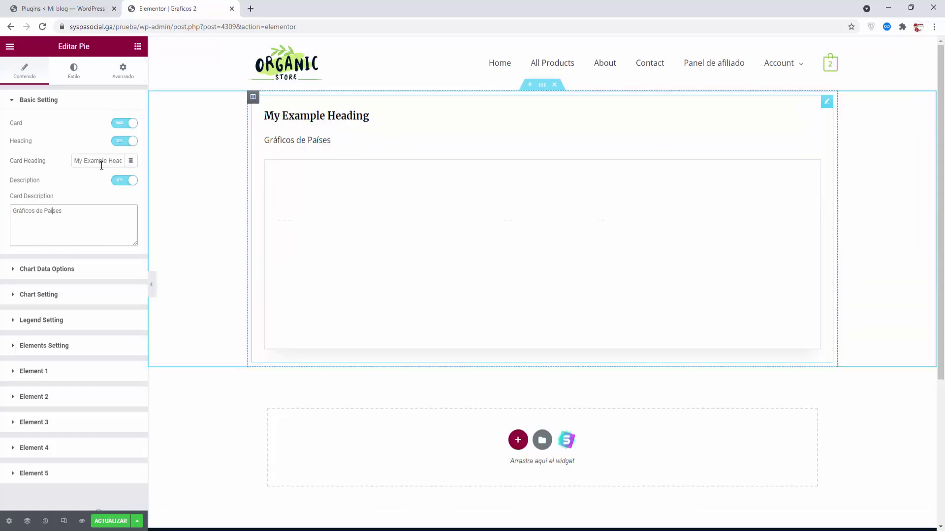
- Set the pie chart's card heading to "Gráficos de Países" and its card description to "Ver detalles"
left_click(88, 158)
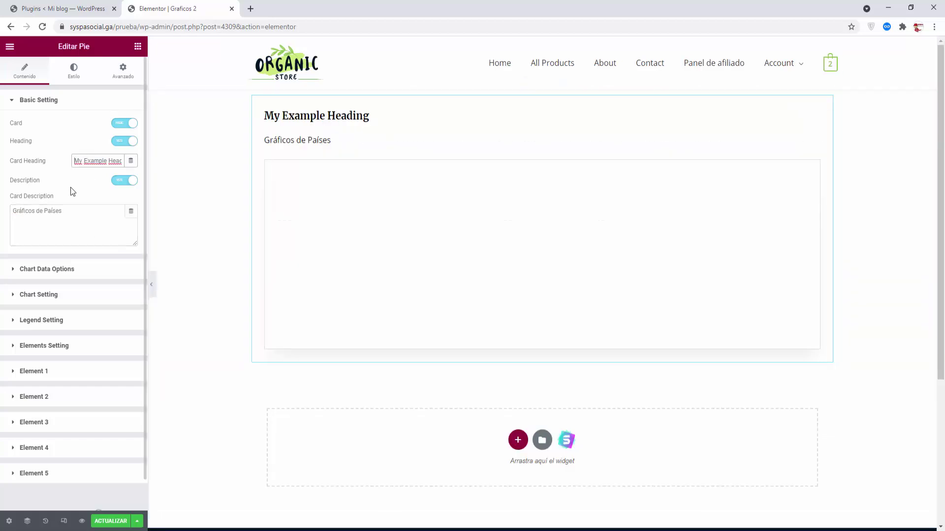
triple_click(17, 211)
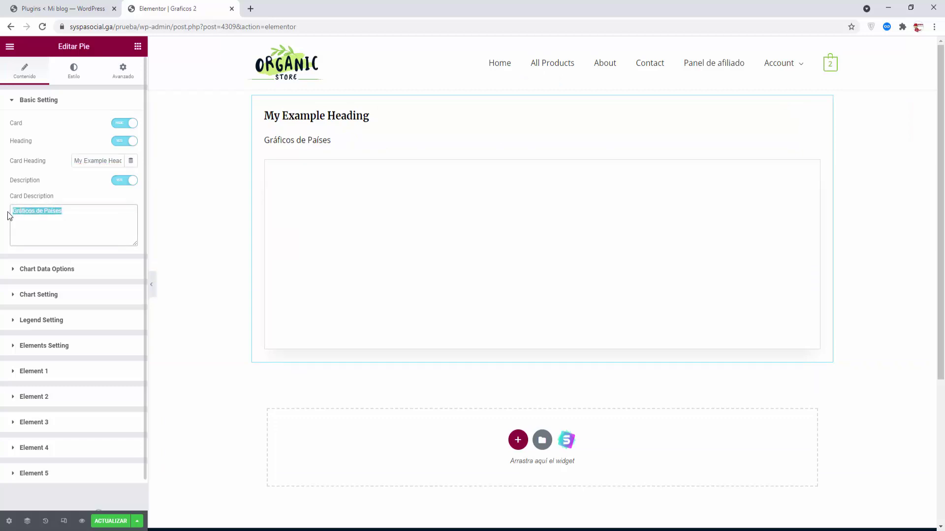
left_click(81, 161)
triple_click(80, 161)
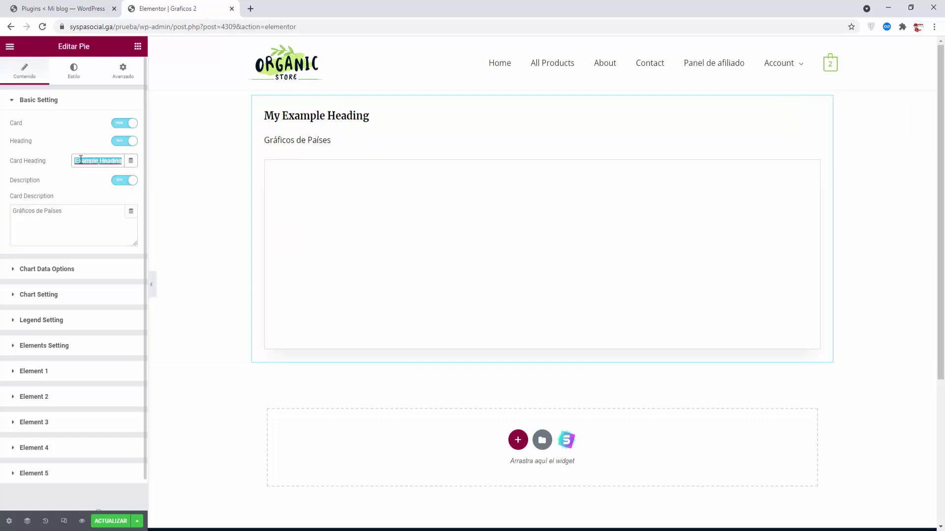
type("My Example Heading")
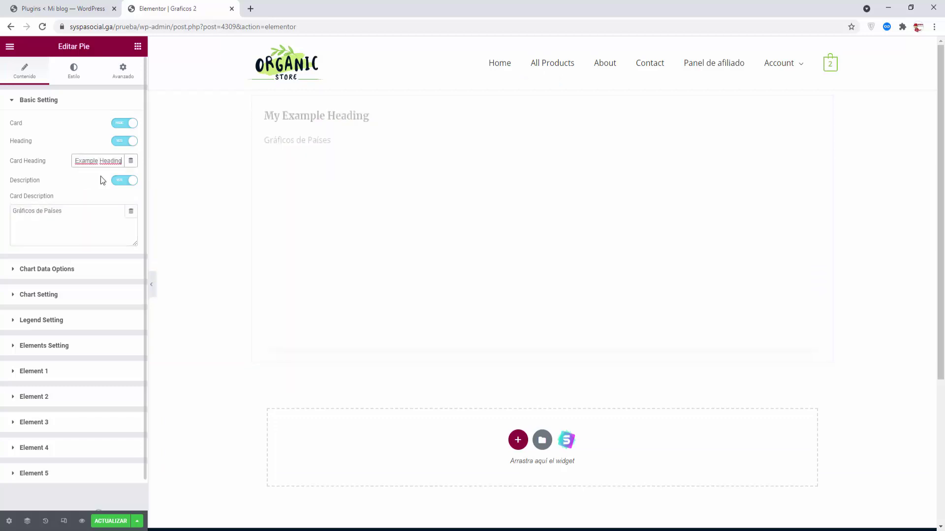
left_click_drag(74, 219, 8, 200)
key("ctrl+c")
triple_click(98, 161)
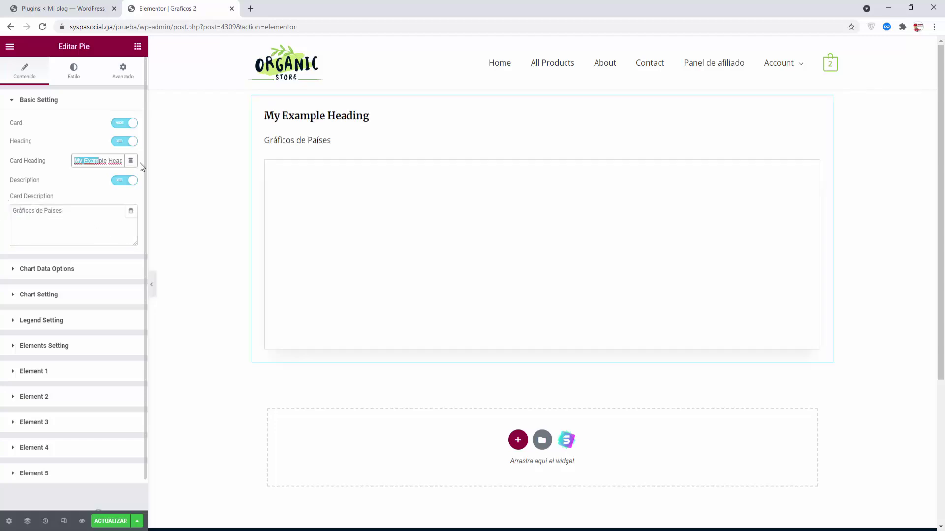
key("ctrl+v")
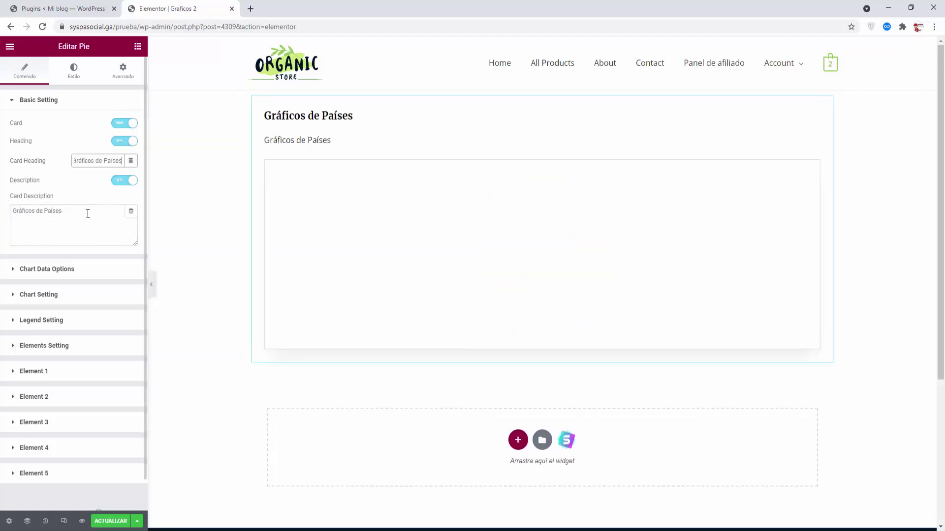
triple_click(87, 211)
type("Ver detalles")
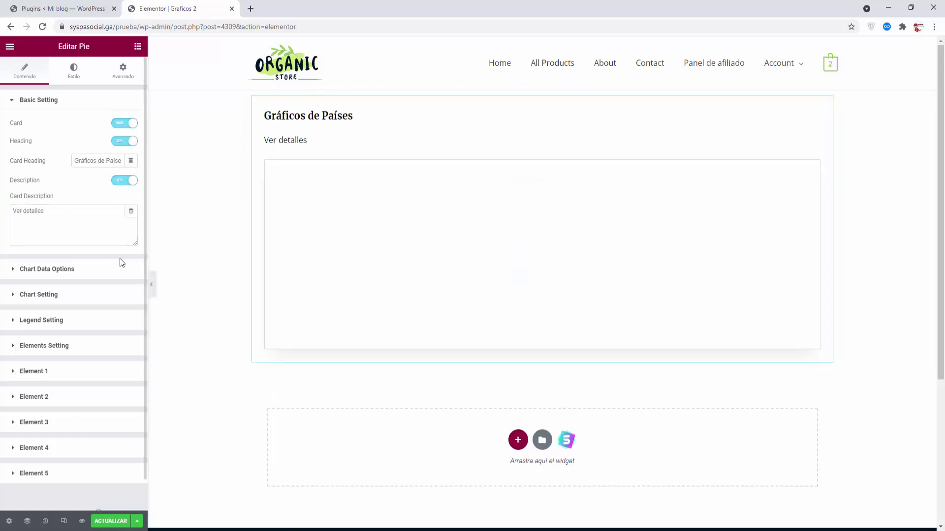
left_click(9, 273)
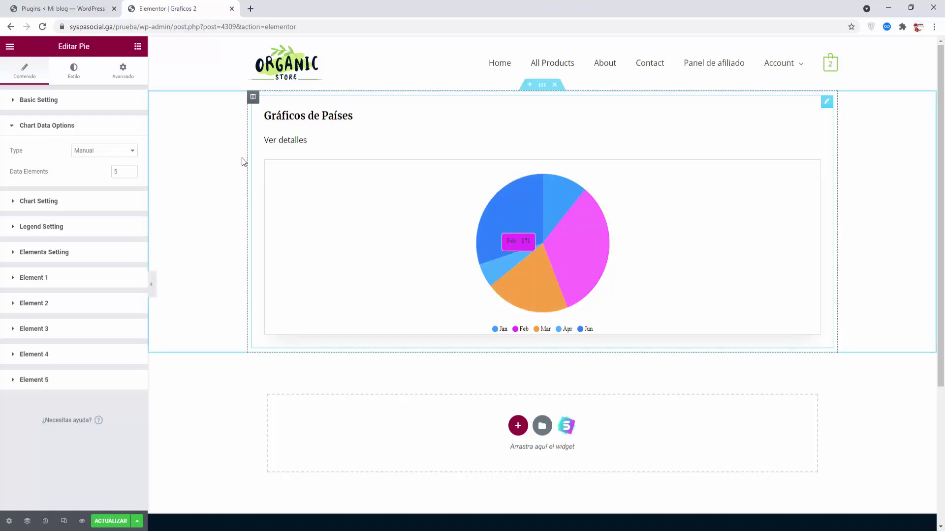
left_click(98, 151)
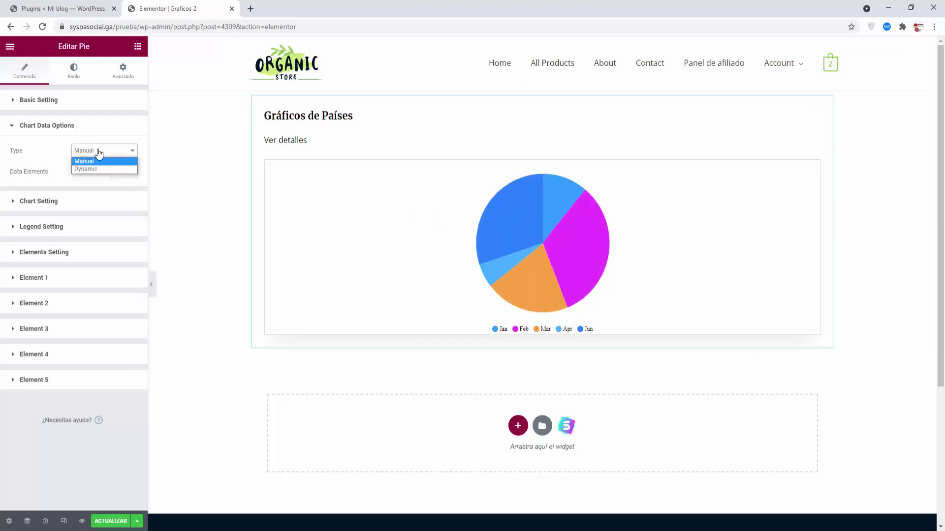
left_click(55, 143)
left_click(14, 127)
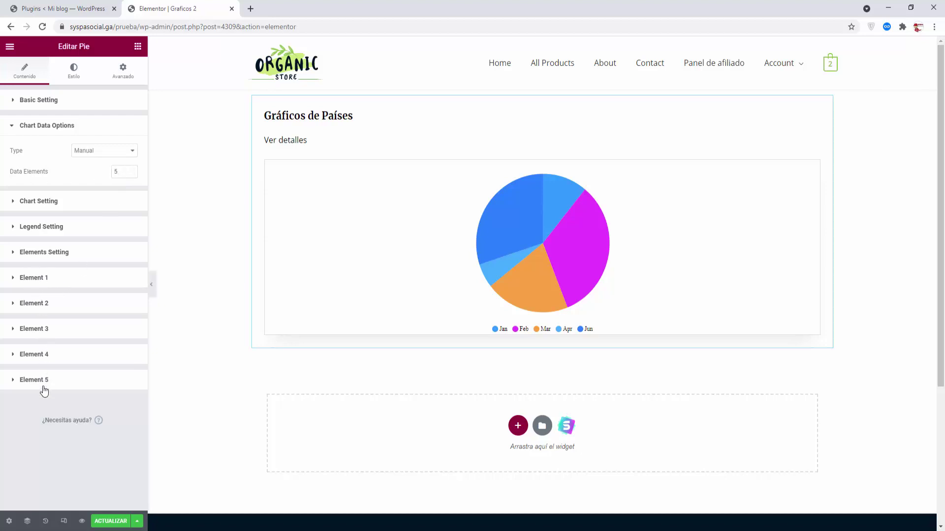
- Enable the pie chart's toolbar in the chart settings and open its download options
left_click(13, 203)
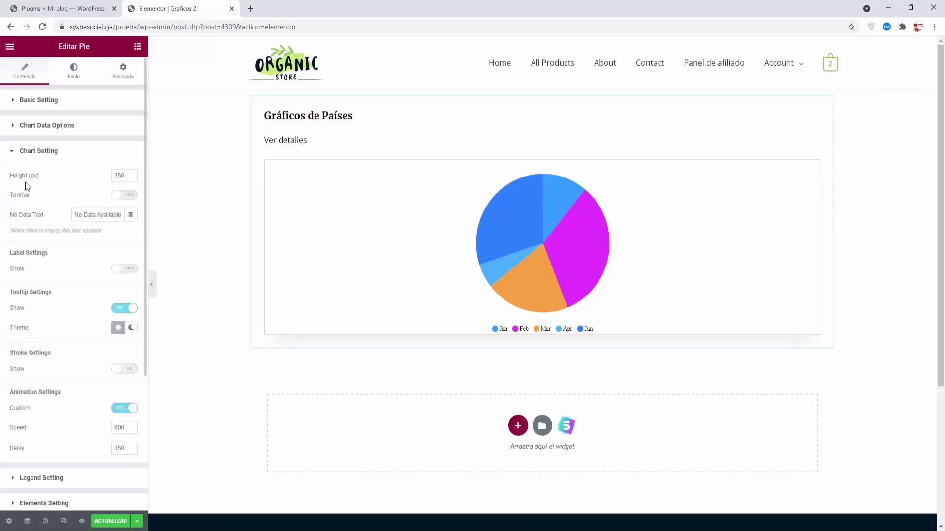
left_click(127, 200)
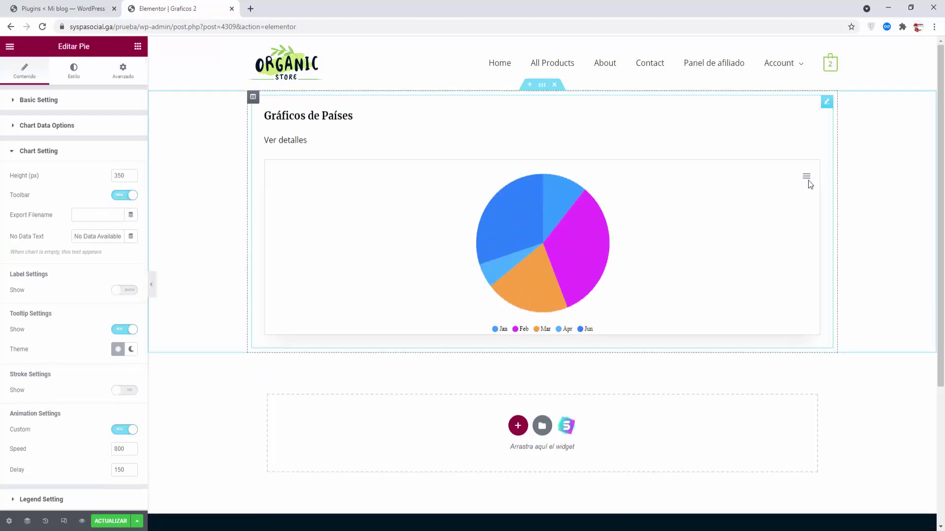
left_click(805, 179)
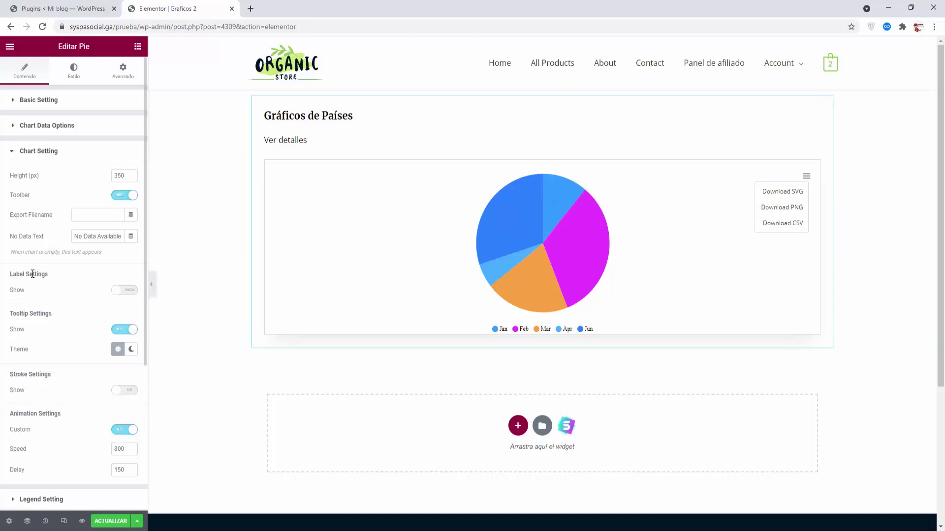
- Show the labels on the pie slices and set their font color to white (#FFFFFF)
left_click(129, 293)
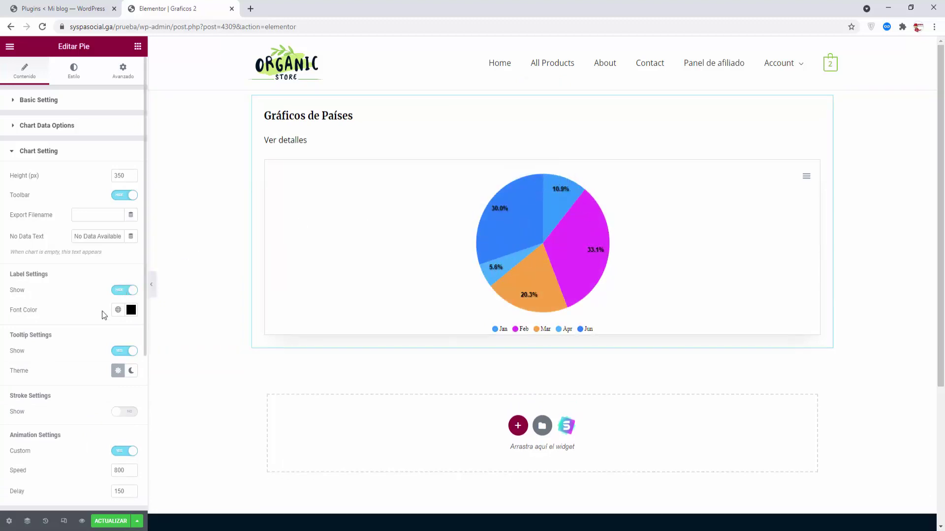
left_click(132, 312)
left_click_drag(54, 367, 6, 347)
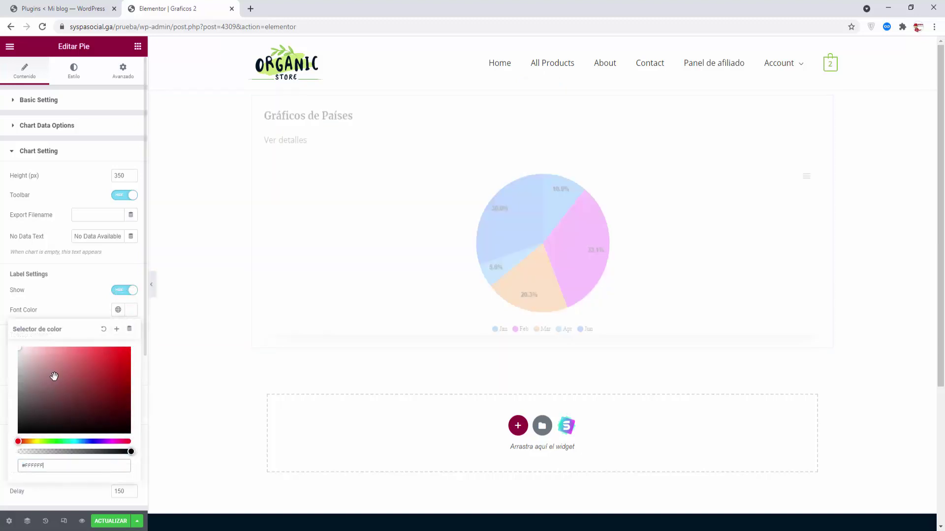
left_click(81, 300)
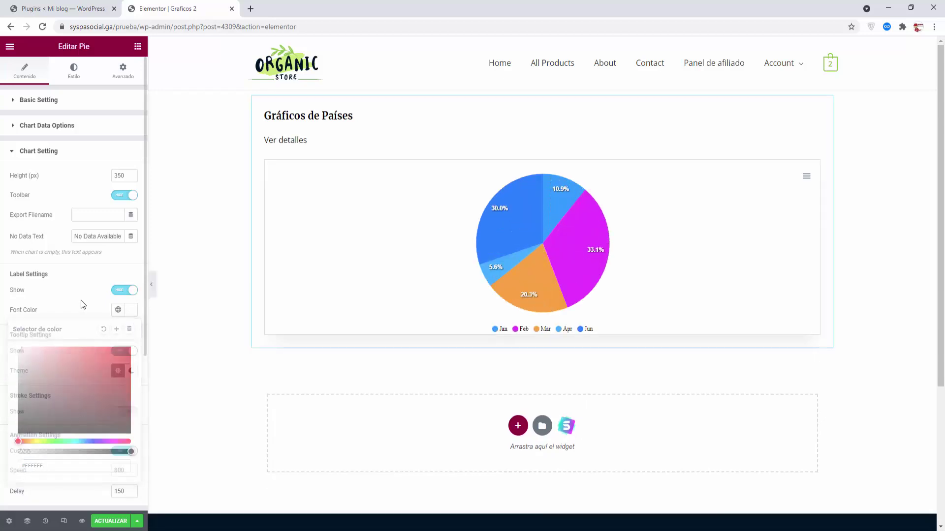
- Inspect the tooltips on the pie slices, try the dark tooltip theme and switch back to the light one
scroll(54, 297, "down", 1)
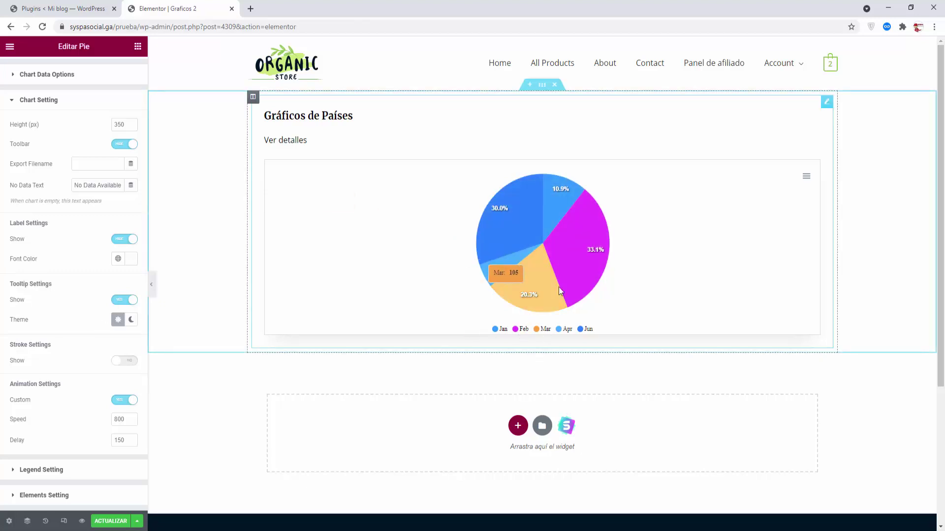
mouse_move(576, 263)
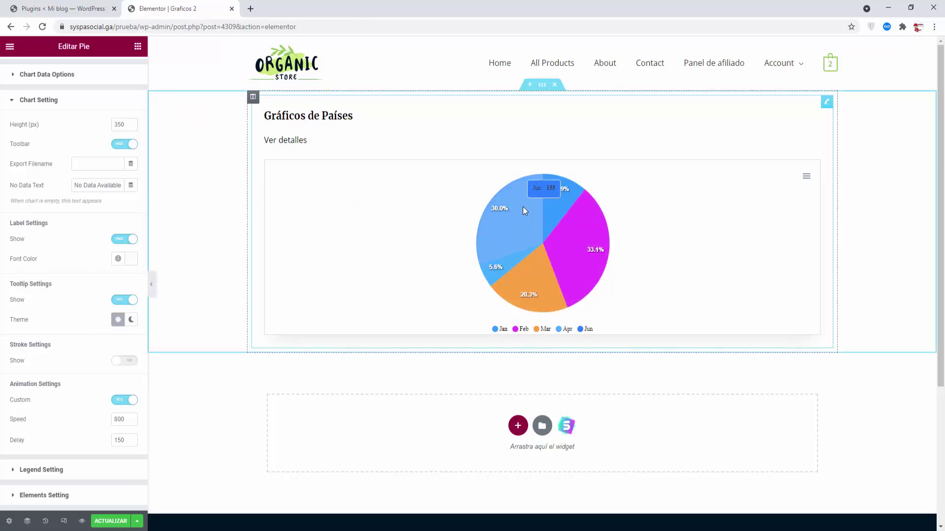
mouse_move(500, 268)
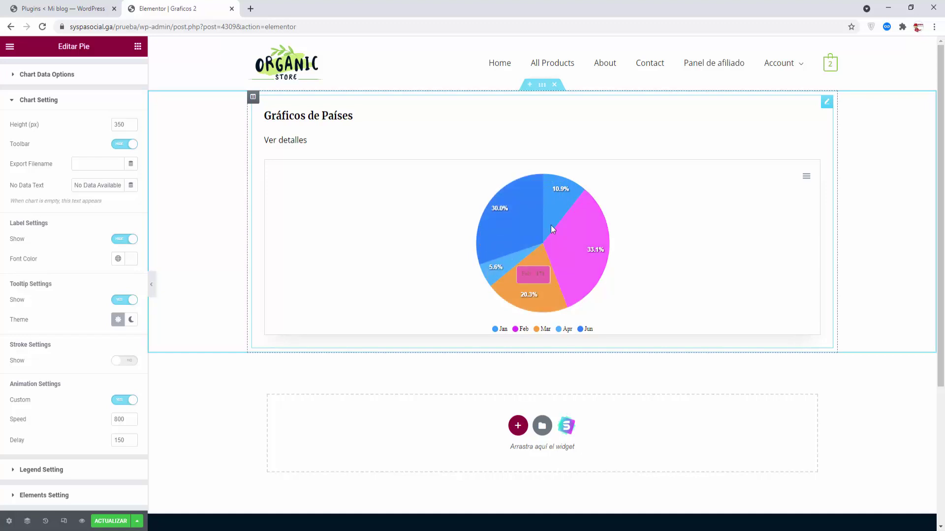
mouse_move(526, 213)
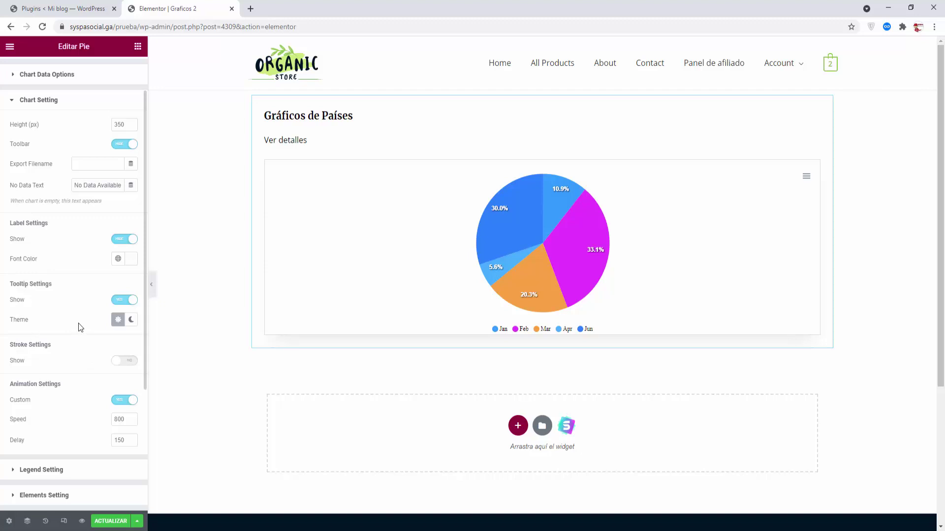
left_click(130, 322)
left_click(118, 321)
- Enable the stroke between the pie slices, comparing the chart with and without it
scroll(22, 284, "down", 2)
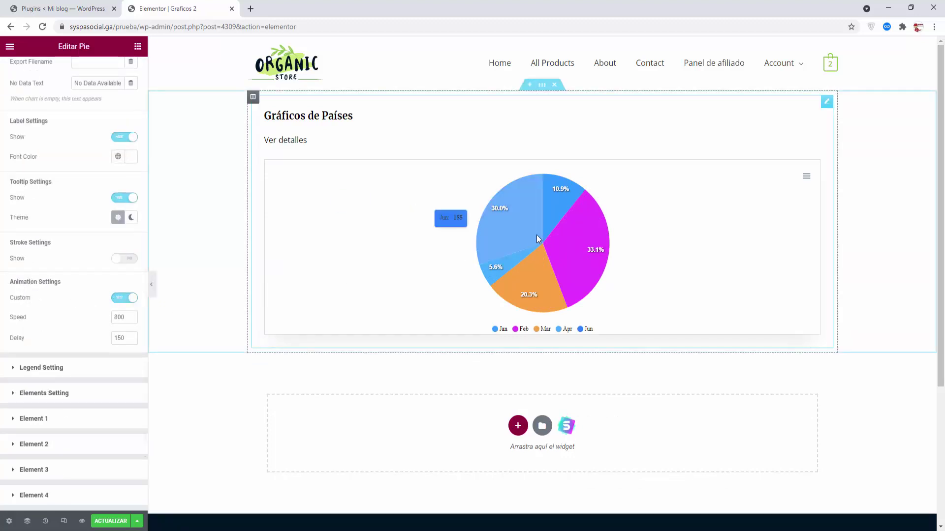
mouse_move(554, 219)
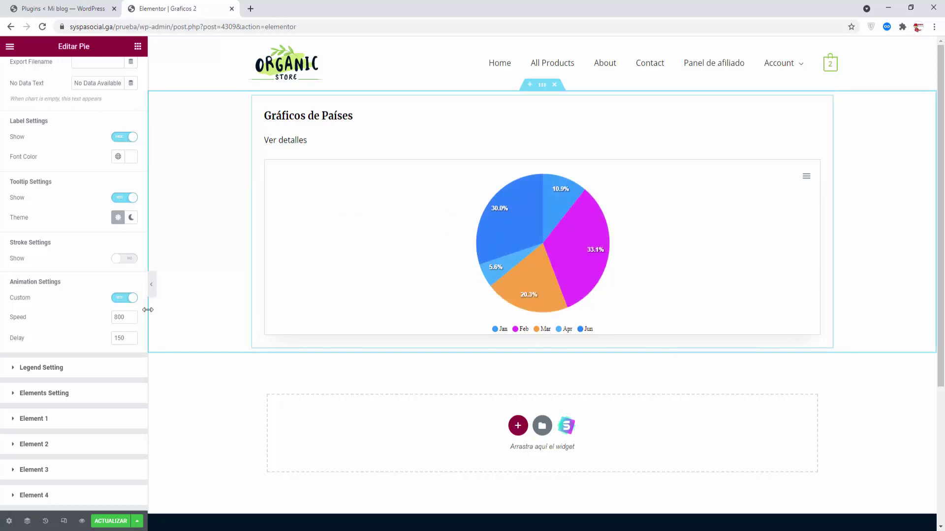
left_click(126, 260)
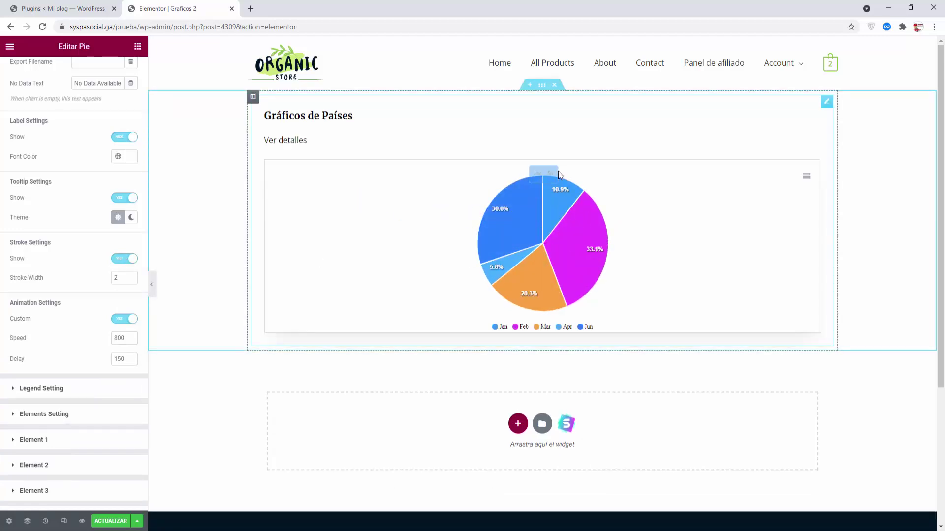
left_click(123, 258)
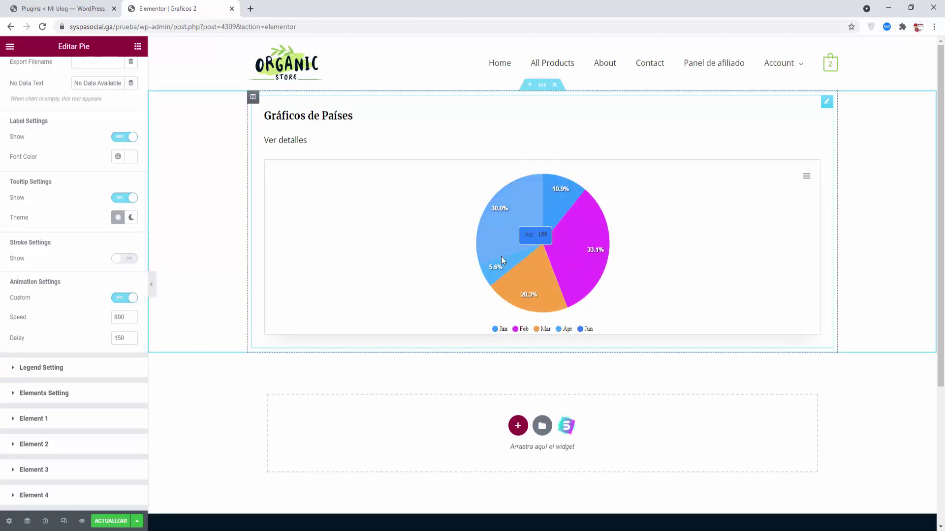
mouse_move(541, 207)
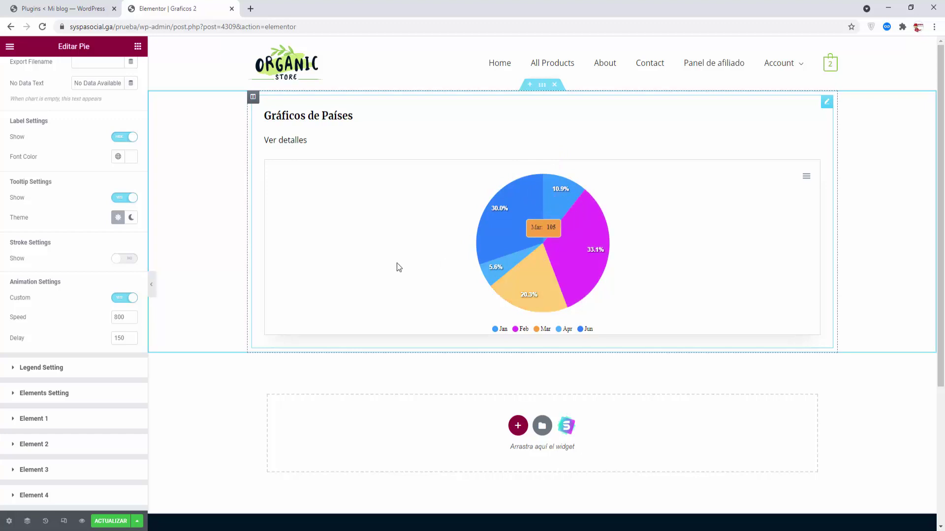
left_click(123, 260)
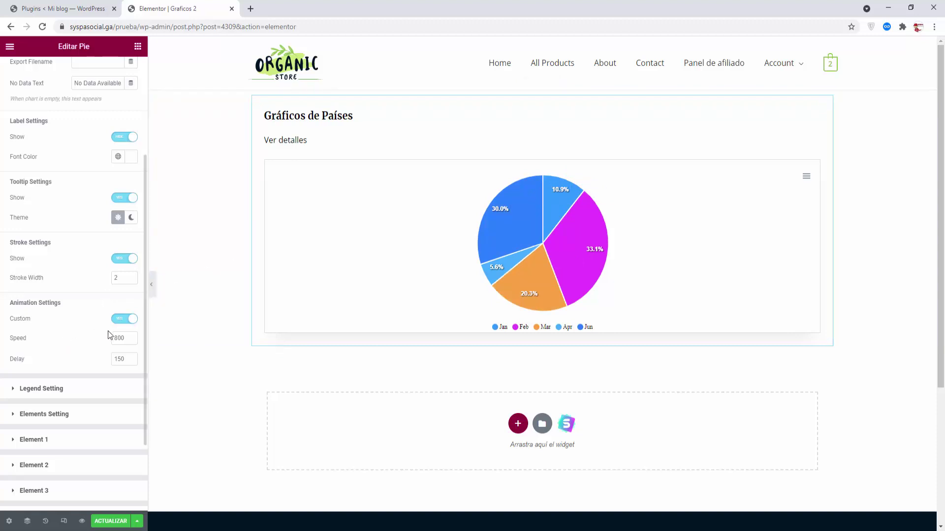
- Try the legend position Left for the pie chart and return it to Bottom
scroll(108, 333, "down", 2)
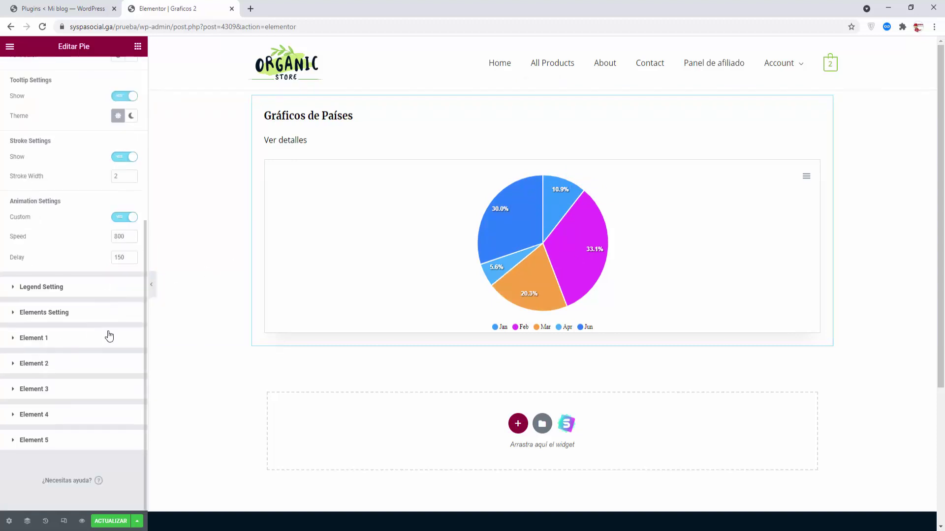
left_click(12, 288)
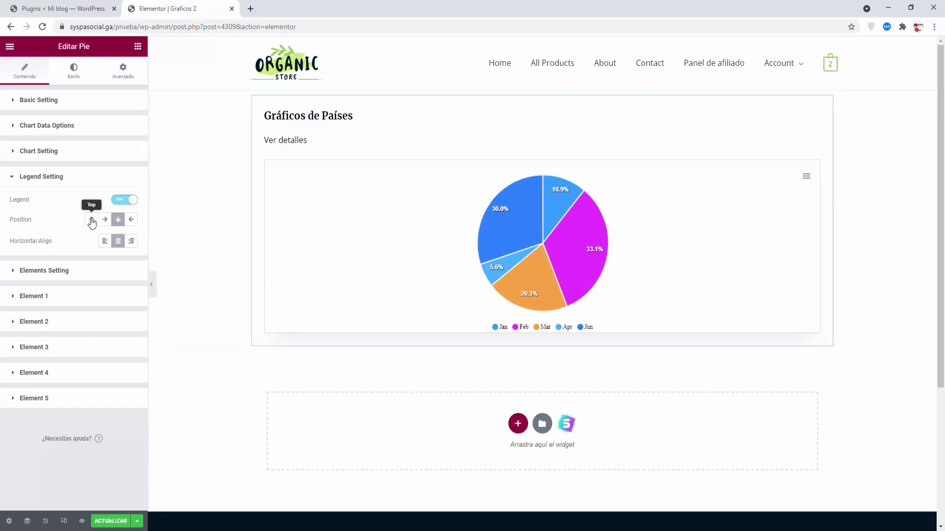
left_click(129, 223)
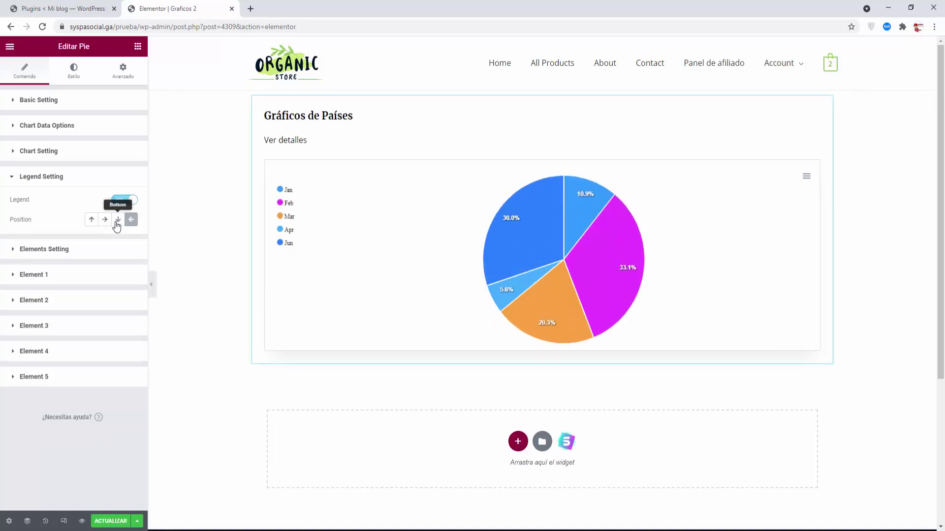
left_click(117, 220)
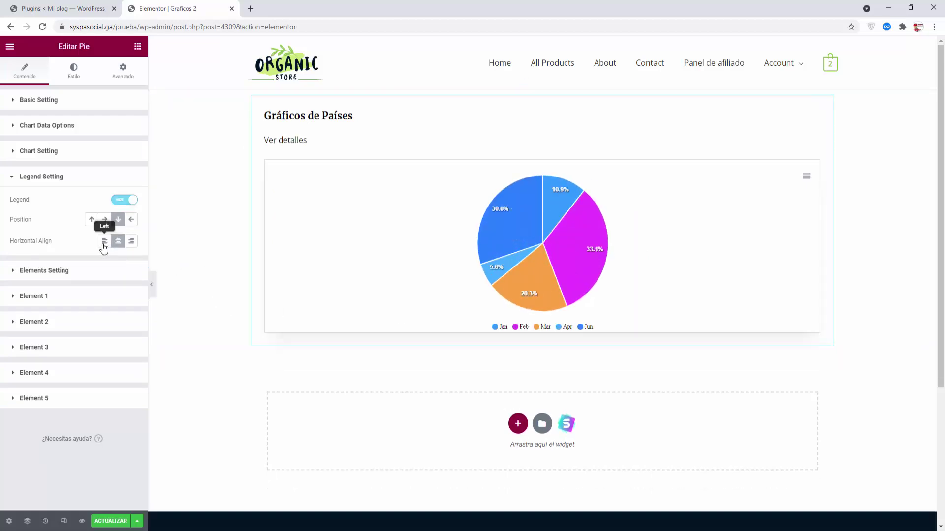
- Change the fill color of the pie chart's Element 5 slice to bright green
left_click(10, 270)
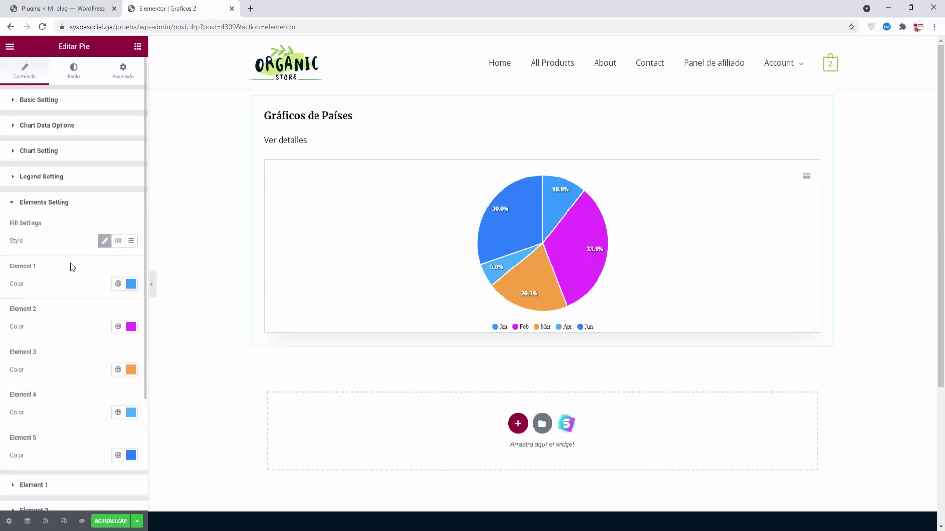
scroll(70, 267, "down", 2)
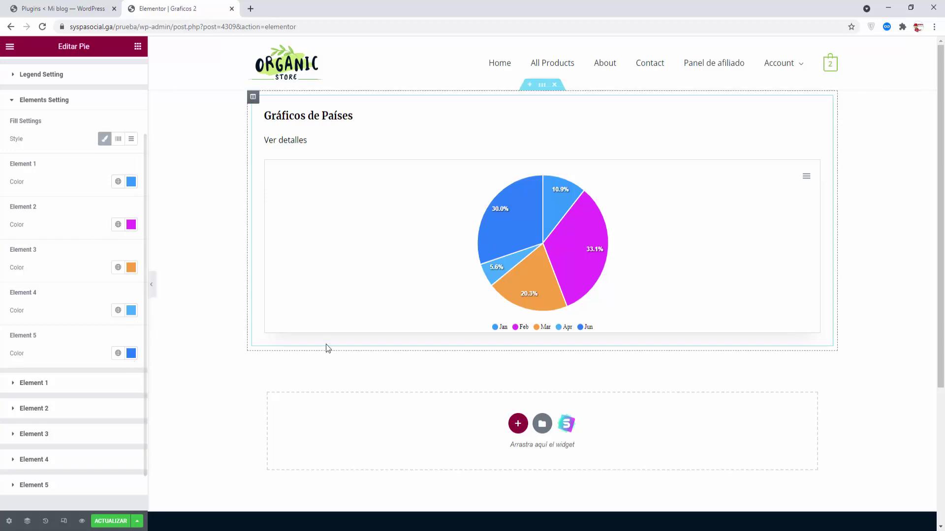
mouse_move(485, 266)
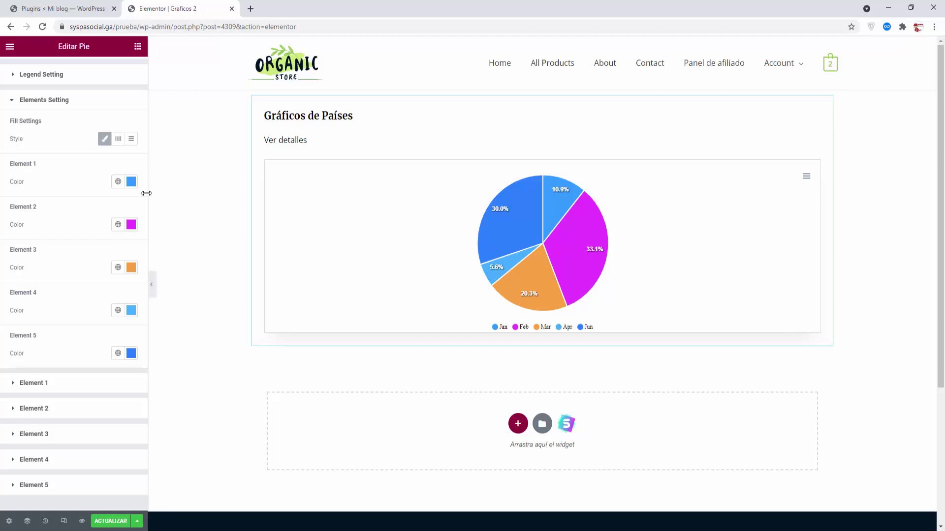
left_click(131, 353)
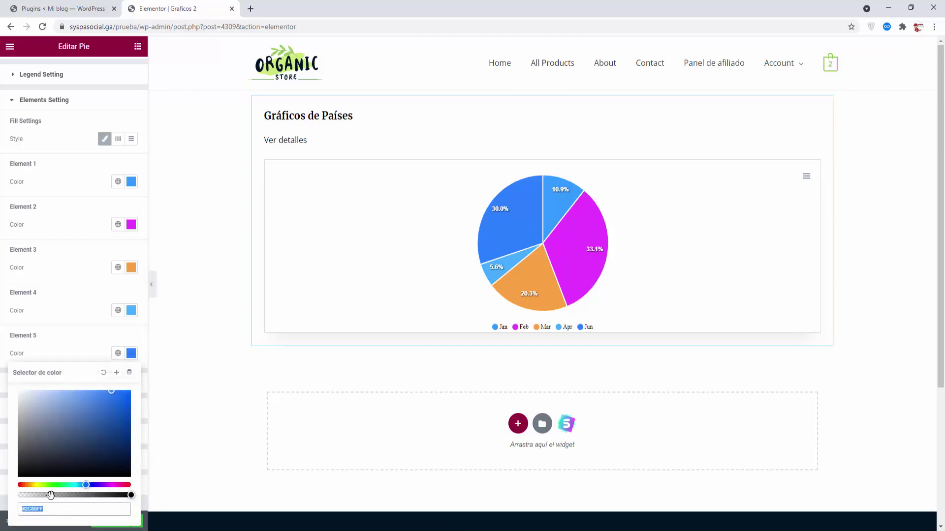
left_click(65, 484)
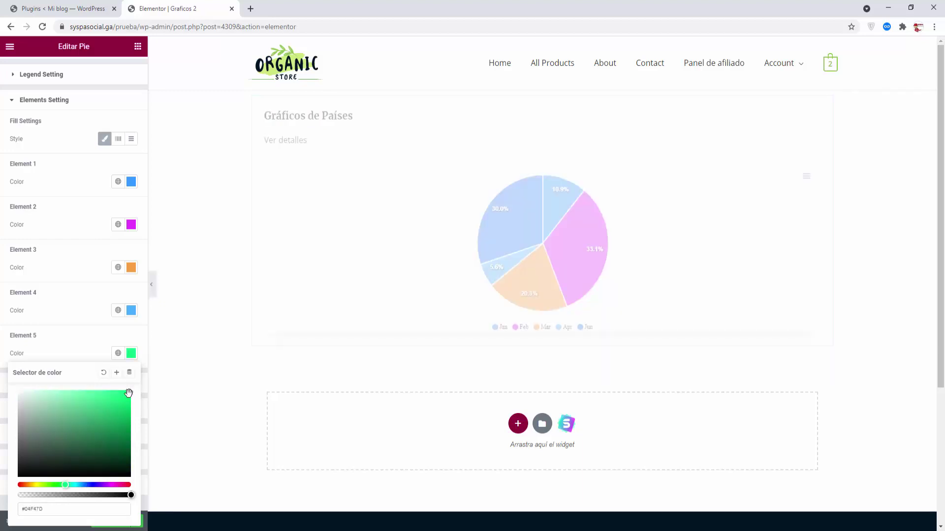
left_click(104, 327)
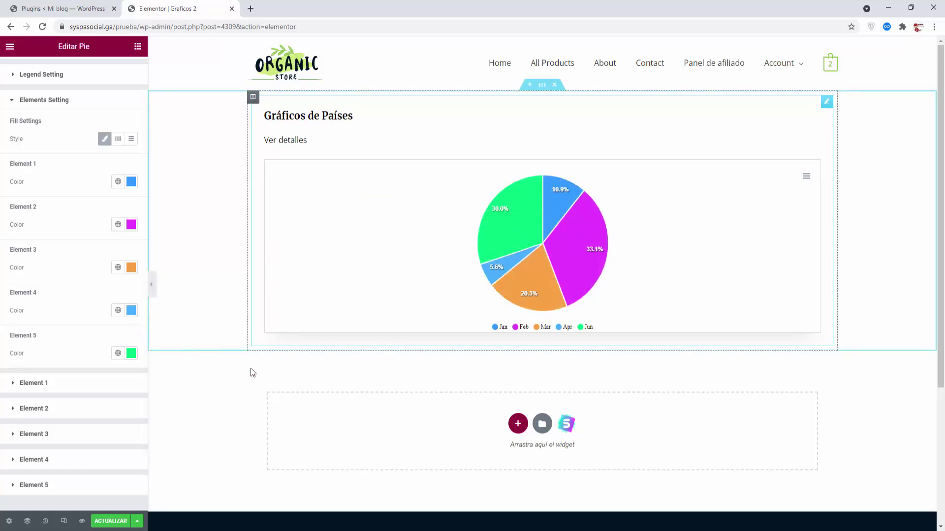
- Change the fill color of the pie chart's Element 4 slice to a saturated red
left_click(130, 310)
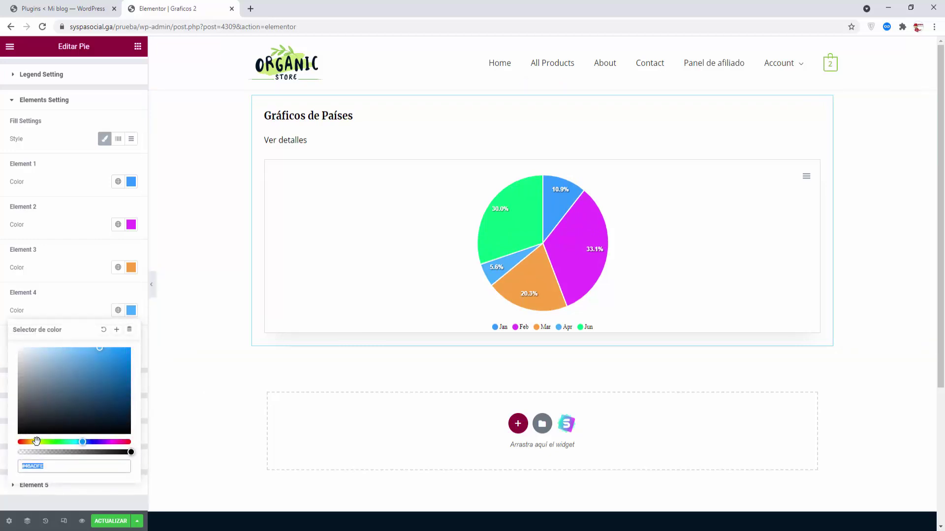
left_click_drag(37, 441, 141, 447)
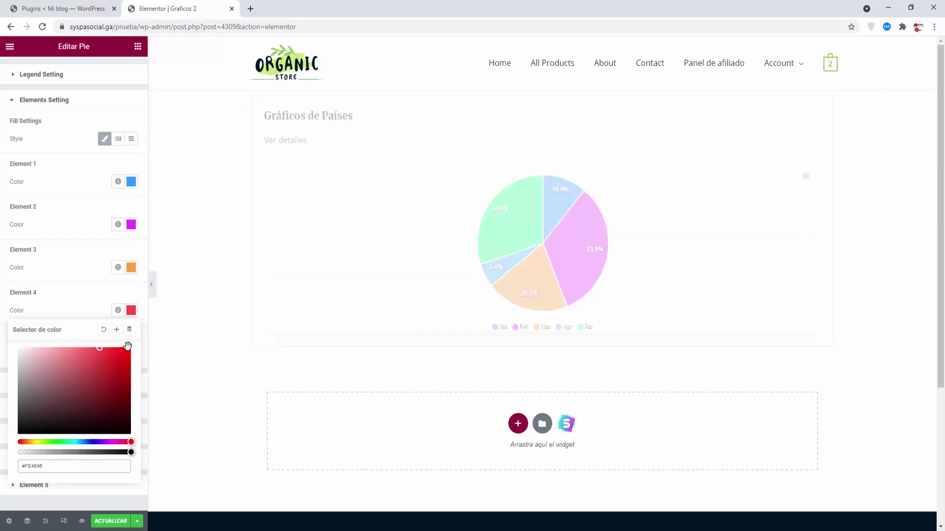
left_click(127, 347)
left_click(82, 295)
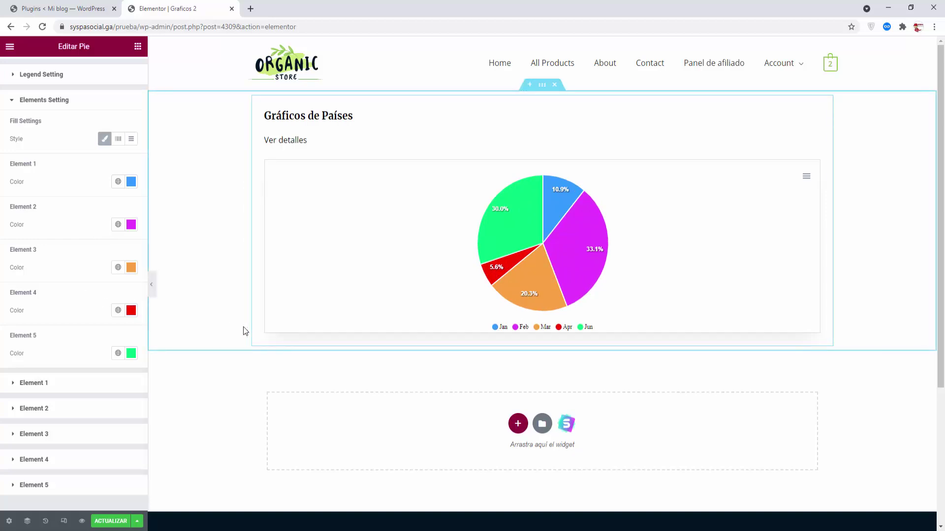
- Label the pie chart's Element 1 as Ecuador and Element 2 as Peru
scroll(38, 348, "down", 1)
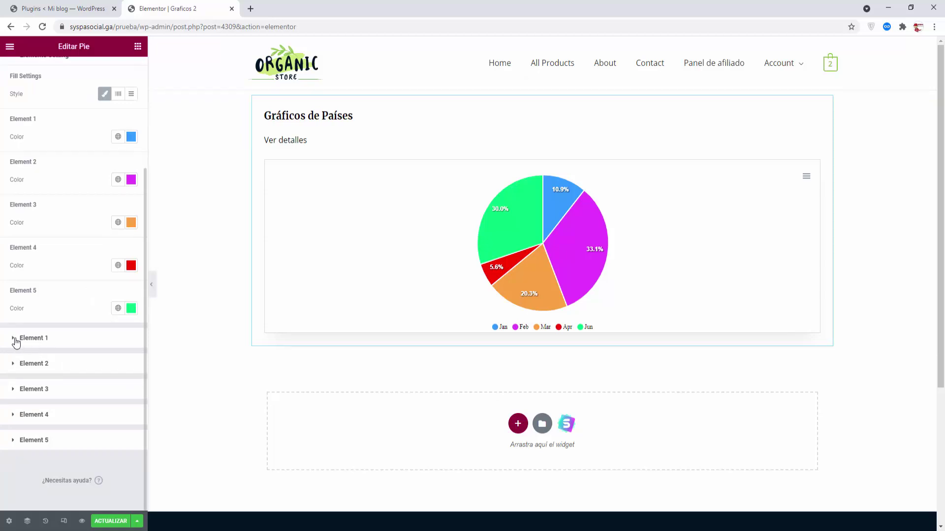
left_click(15, 340)
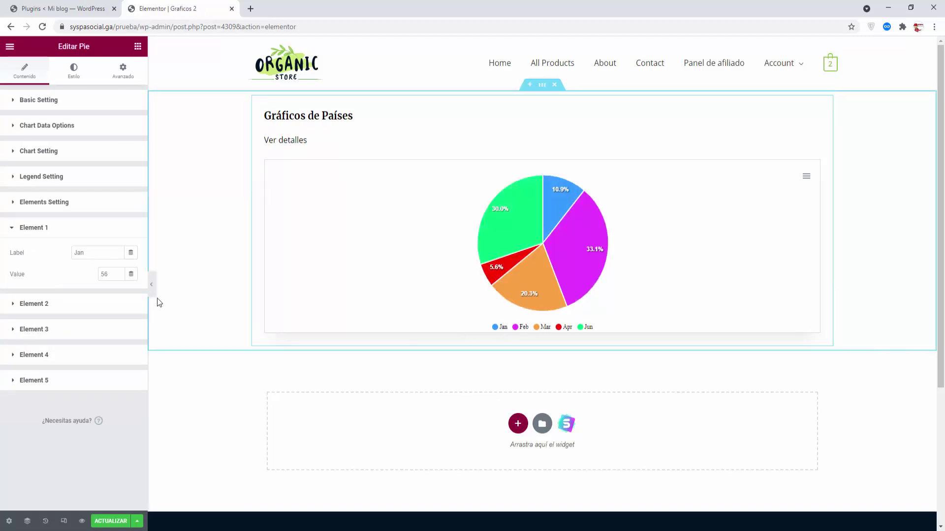
double_click(78, 252)
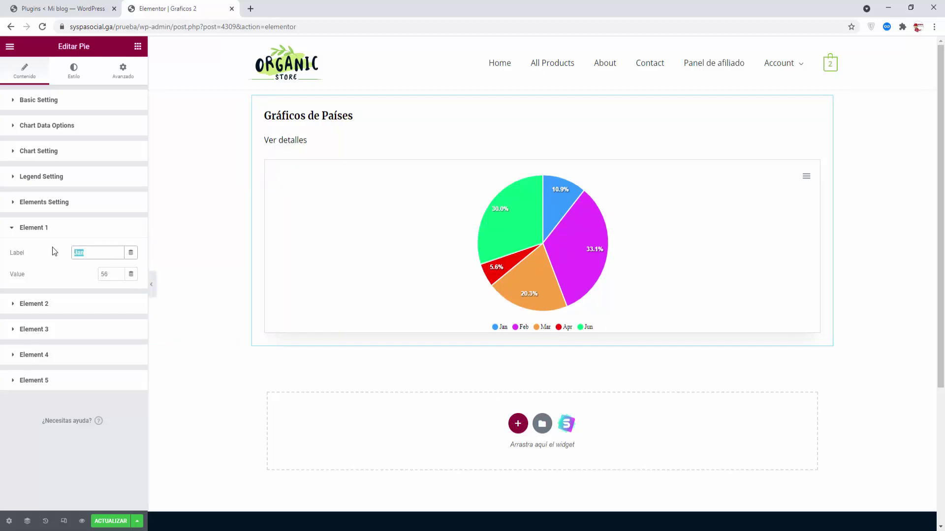
type("Enero")
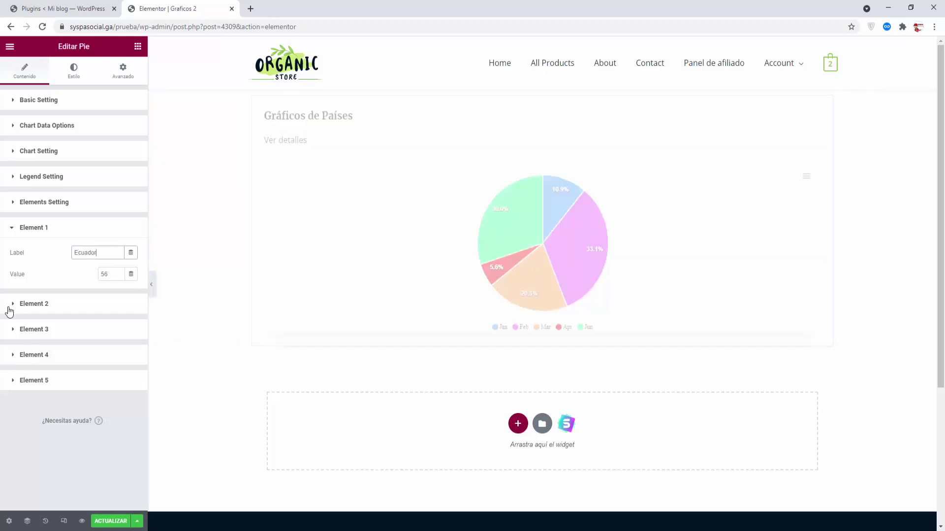
left_click(11, 308)
double_click(78, 278)
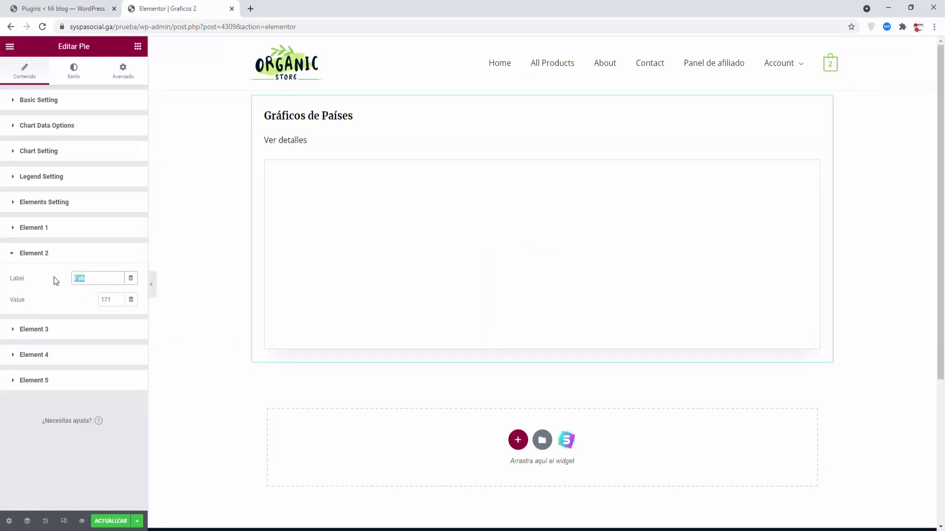
type("Febrero")
- Label the pie chart's Element 3 as Venezuela and Element 4 as Dominicana
left_click(12, 329)
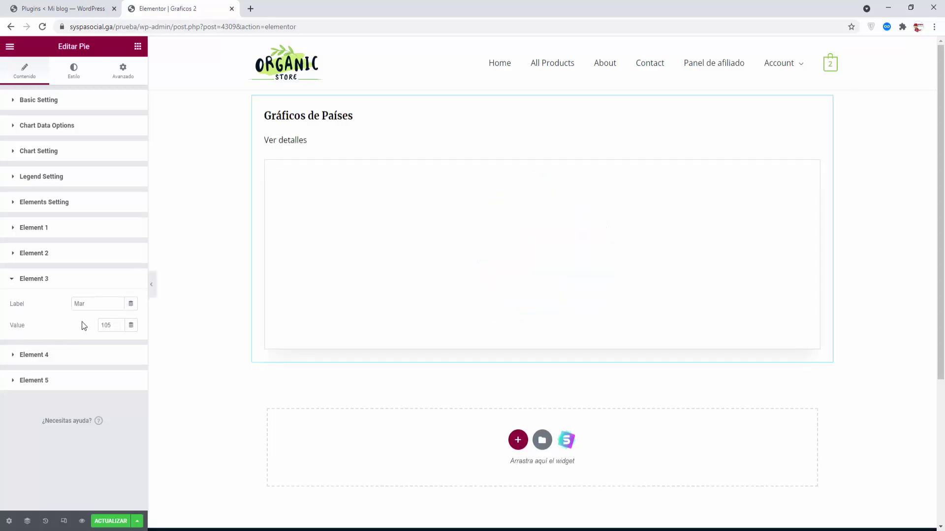
double_click(78, 303)
type("Vene")
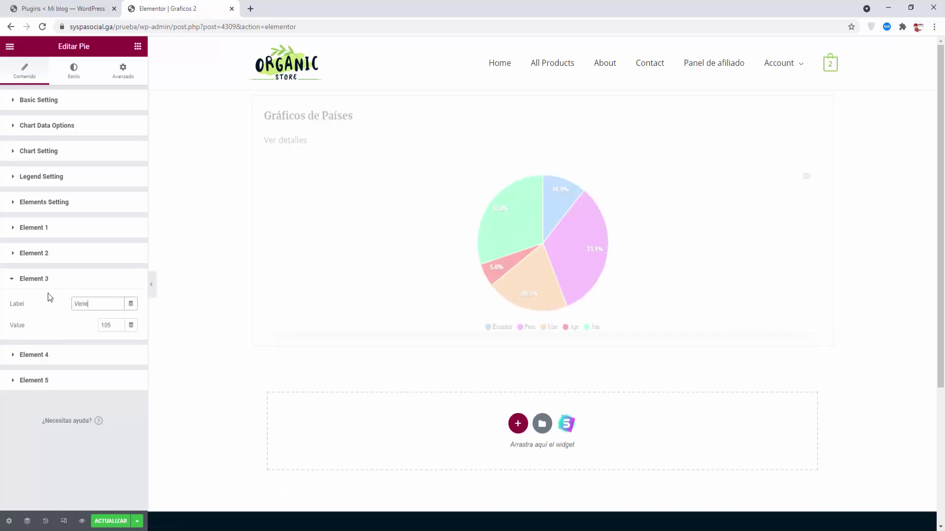
type("zuela")
left_click(12, 355)
double_click(79, 329)
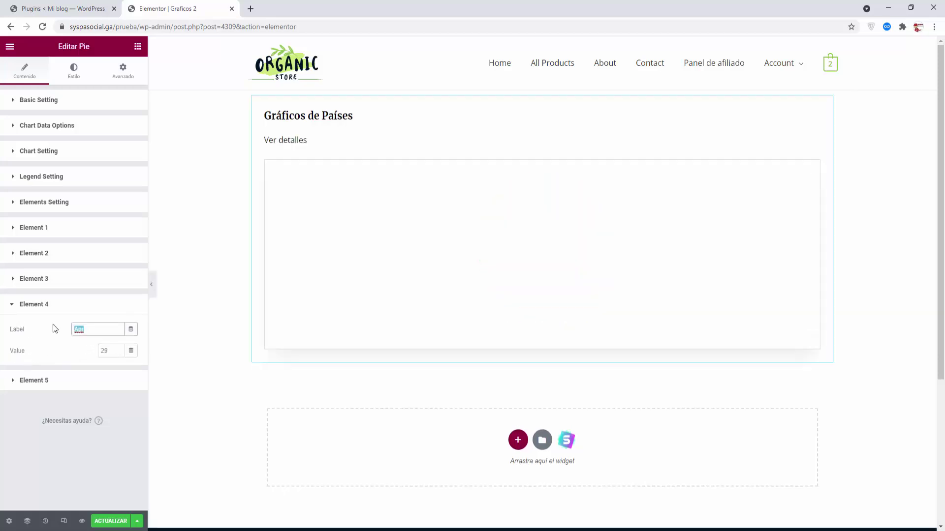
type("Dominicana")
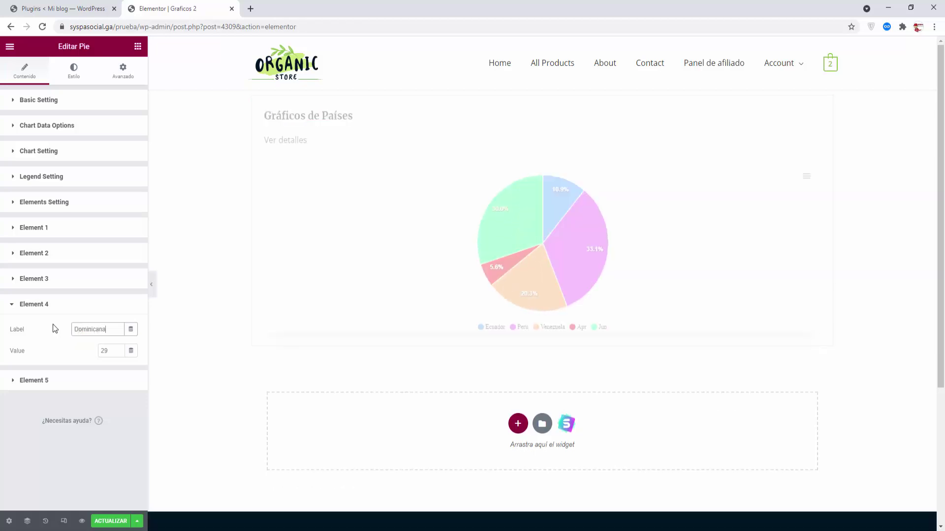
- Label the pie chart's Element 5 as Chile and save the update to the page
left_click(13, 380)
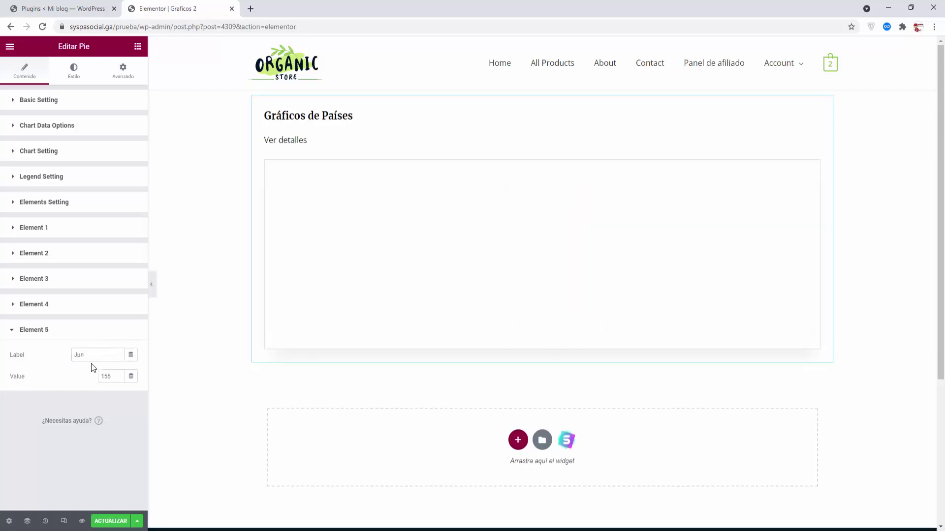
double_click(78, 355)
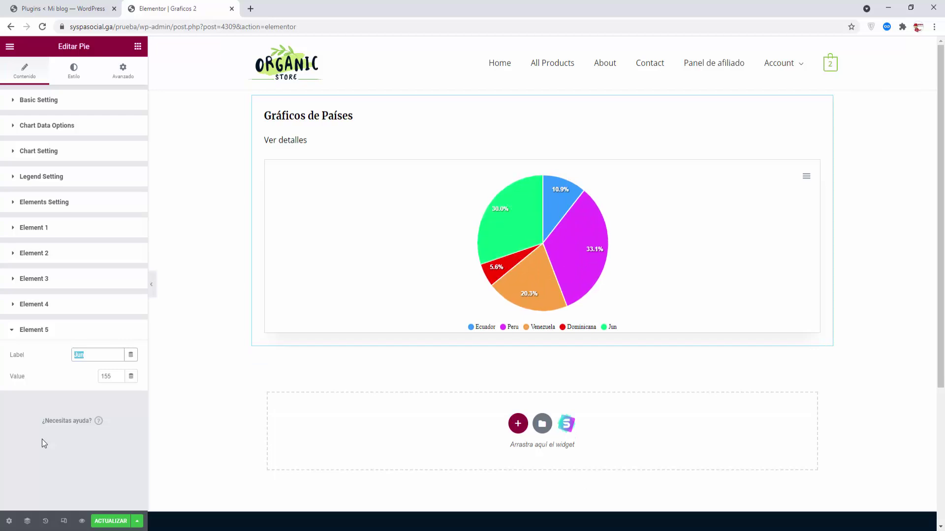
type("Chile")
left_click(26, 420)
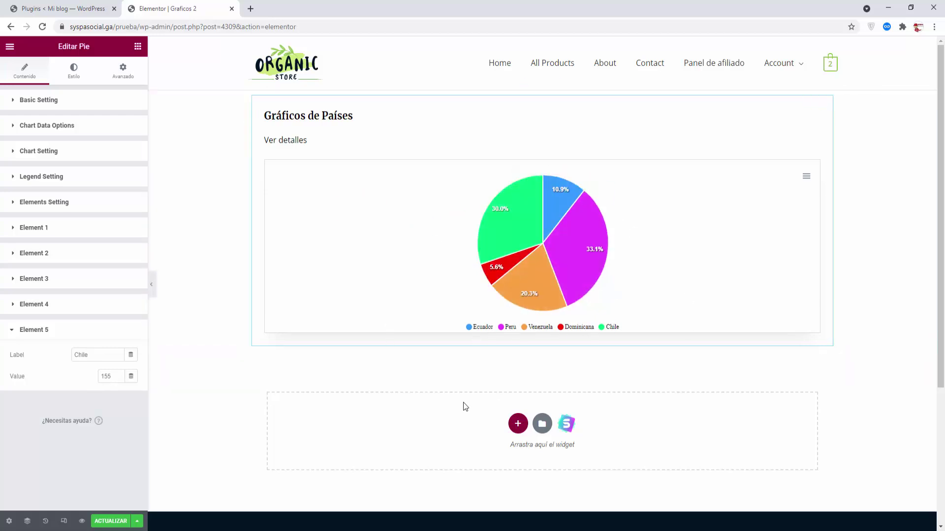
left_click(112, 522)
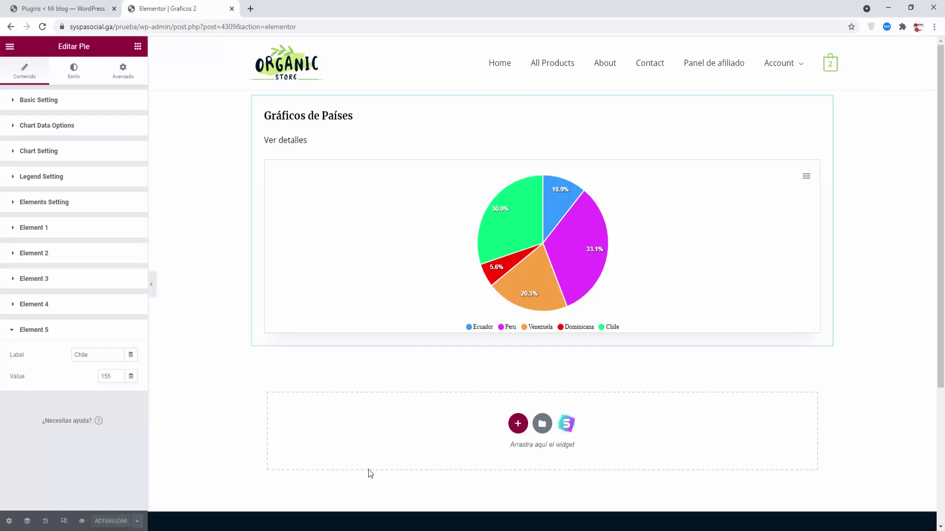
- Add a single-column section below the pie chart and place a Graphina Line chart in it
left_click(518, 424)
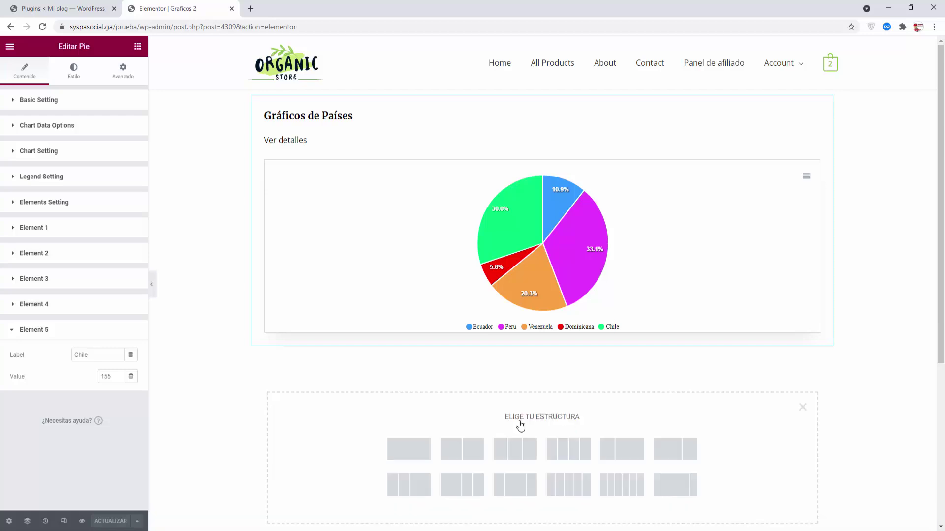
left_click(395, 455)
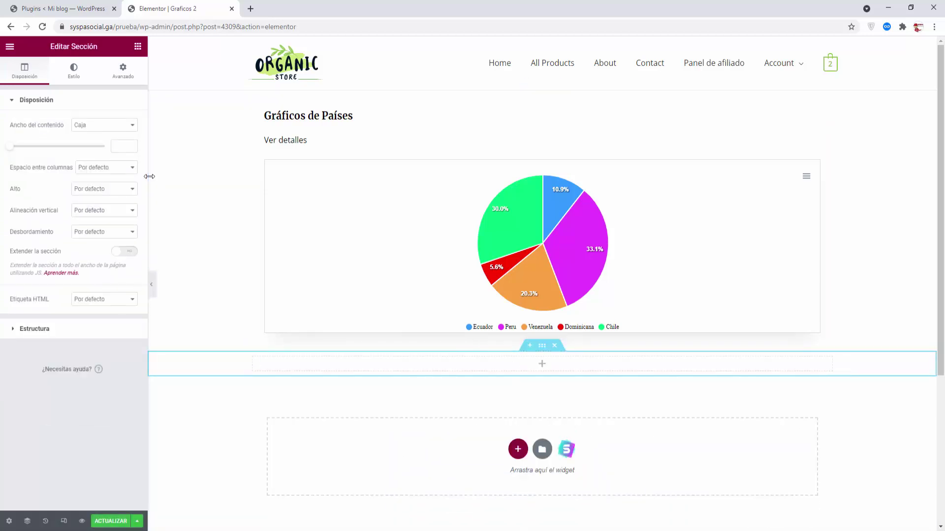
left_click(138, 46)
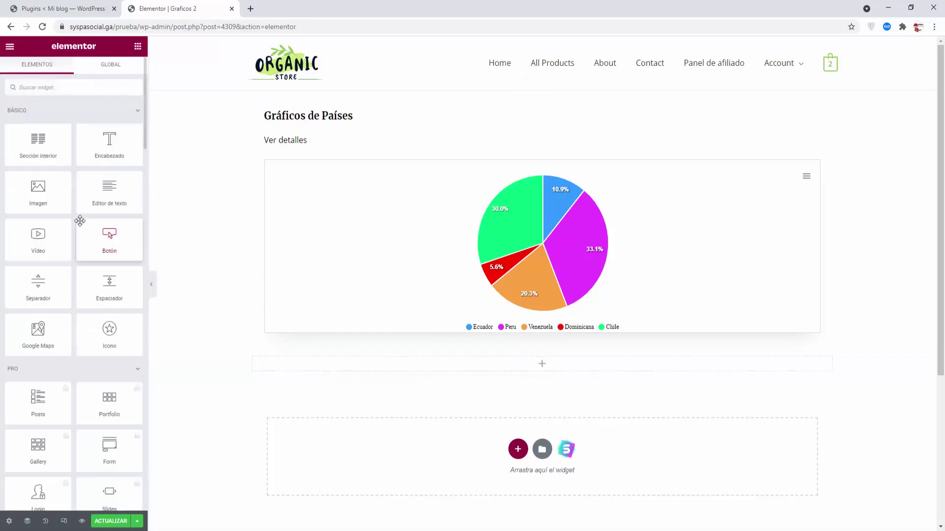
scroll(90, 206, "down", 20)
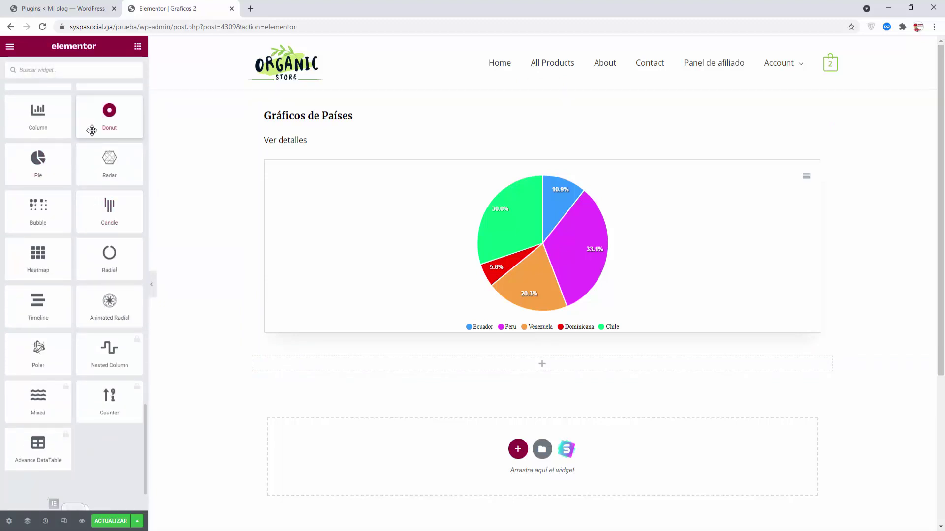
scroll(90, 129, "up", 2)
scroll(88, 154, "down", 1)
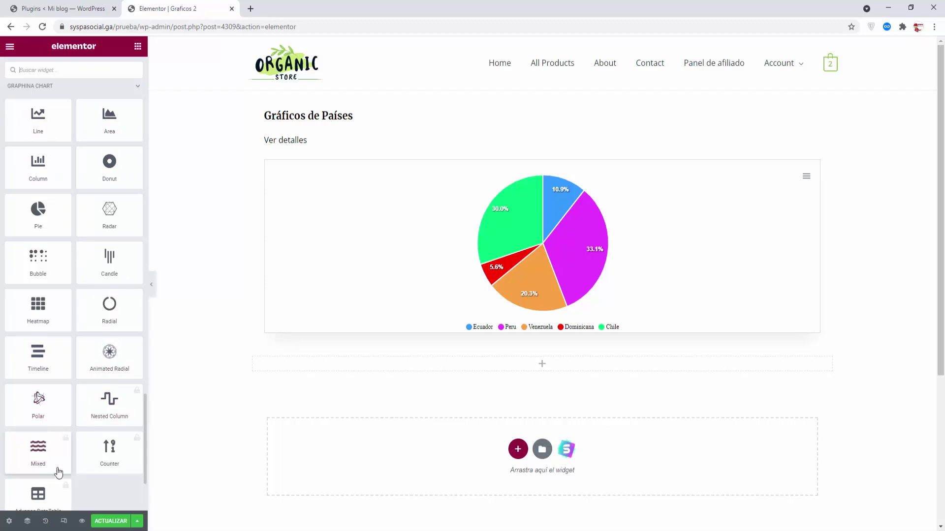
left_click_drag(55, 116, 535, 365)
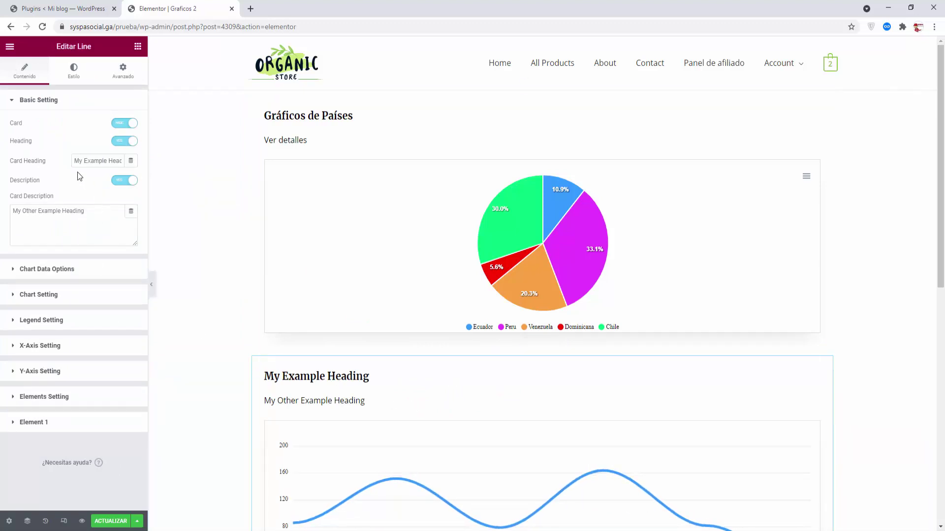
- Set the line chart's card heading to Países and its description to "Diagrama de lineas"
left_click_drag(73, 161, 158, 156)
type("Pai")
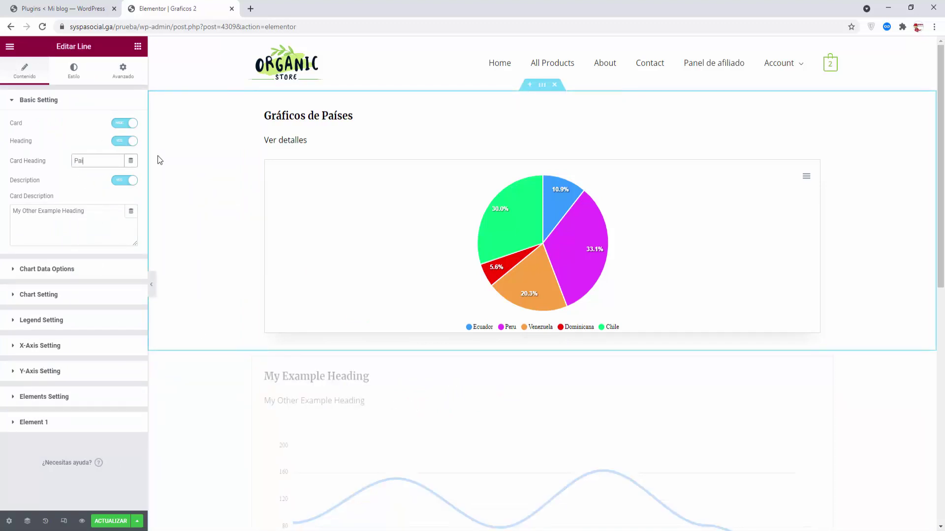
type("ses")
left_click_drag(85, 212, 2, 200)
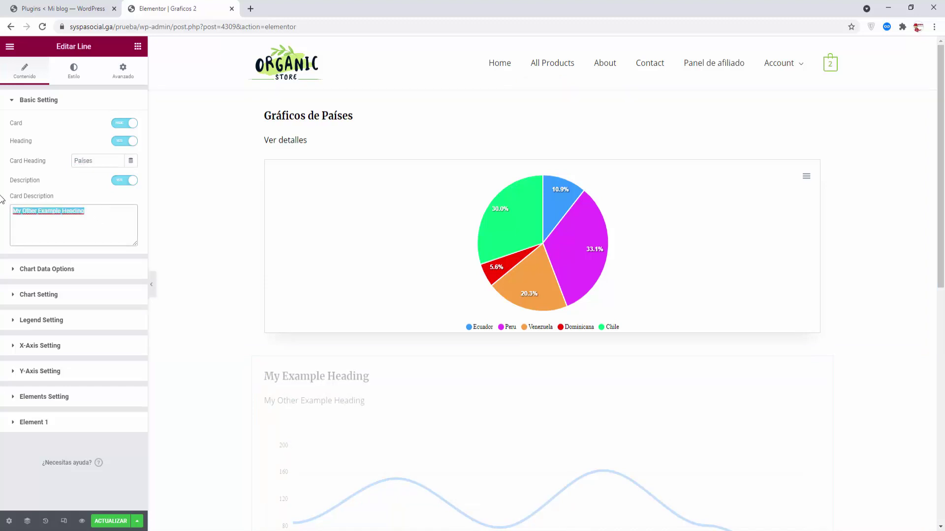
type("Diagrama")
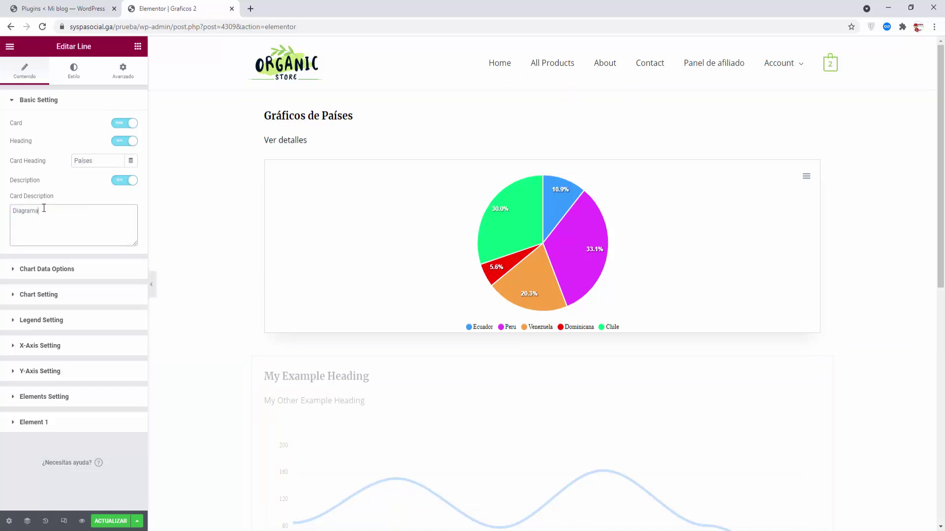
type(" de lineas")
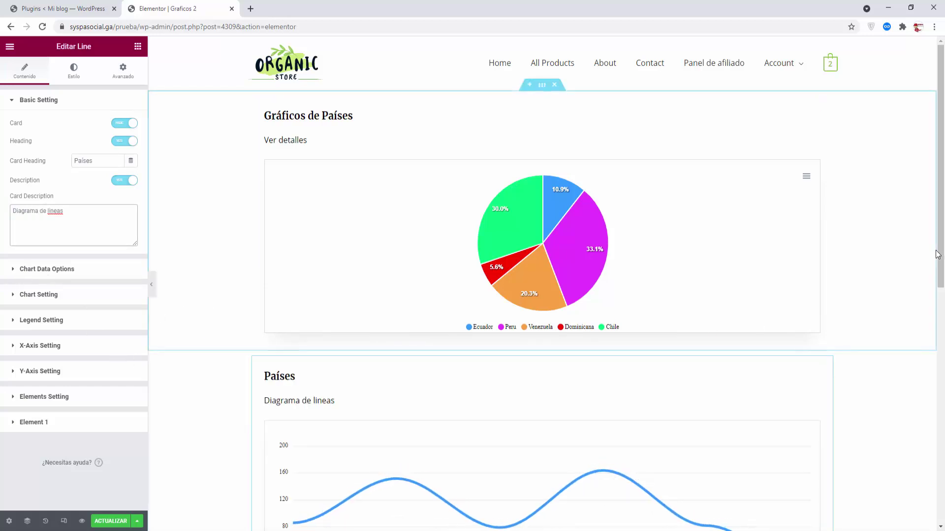
- Try the Straight and Stepline line shapes on the Países line chart and return it to Smooth
scroll(500, 369, "down", 5)
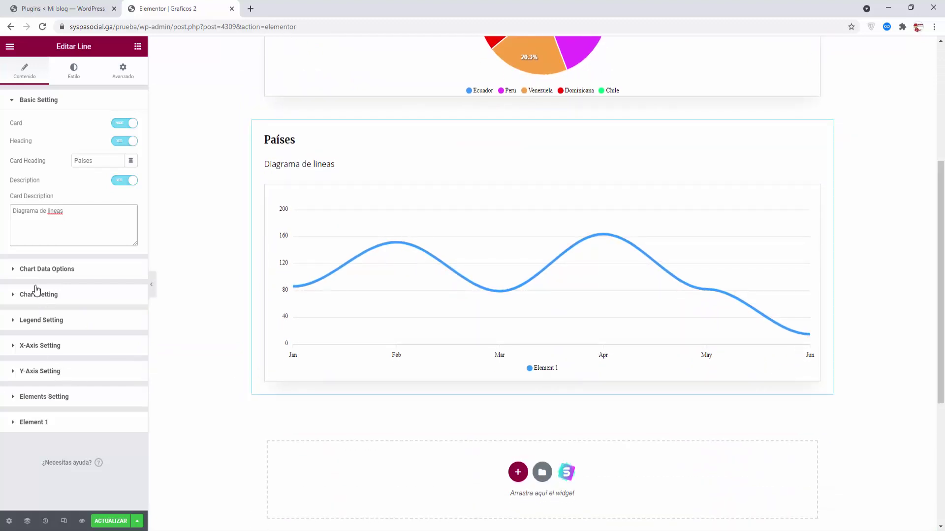
left_click(13, 272)
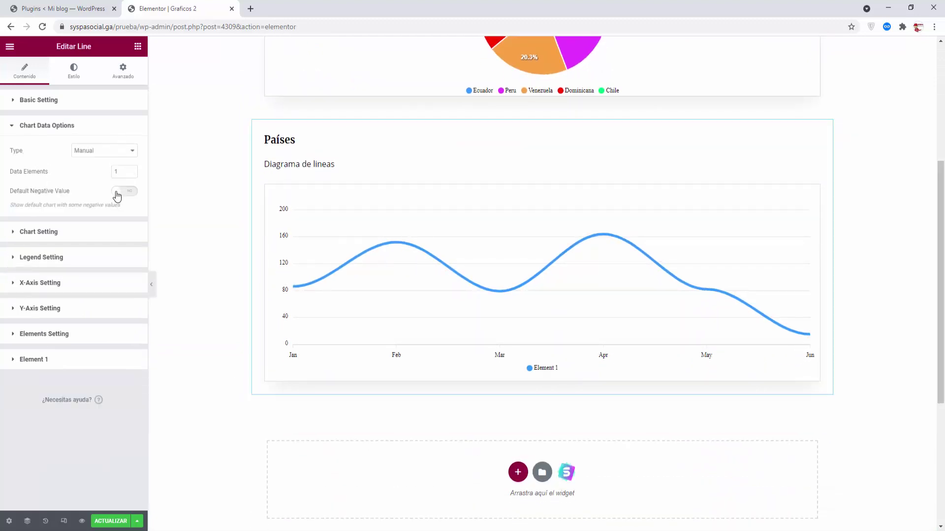
left_click(13, 233)
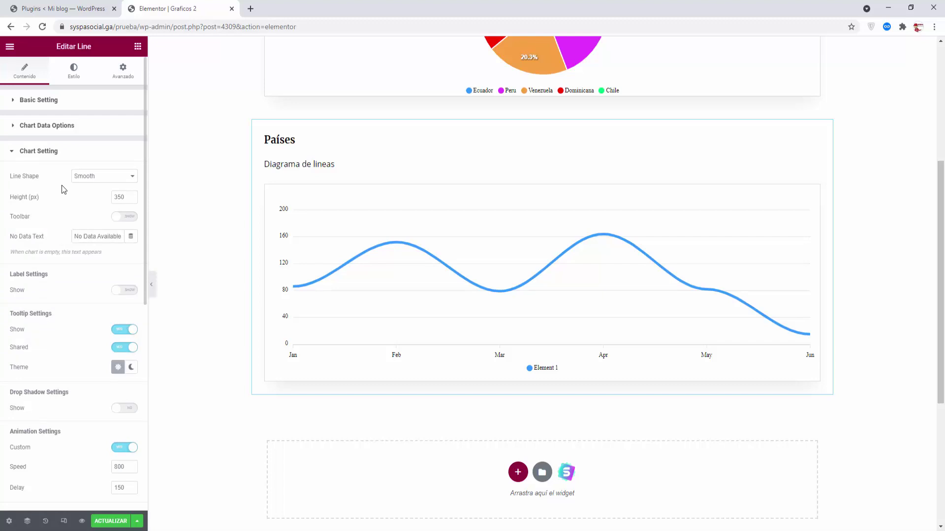
left_click(93, 178)
left_click(95, 195)
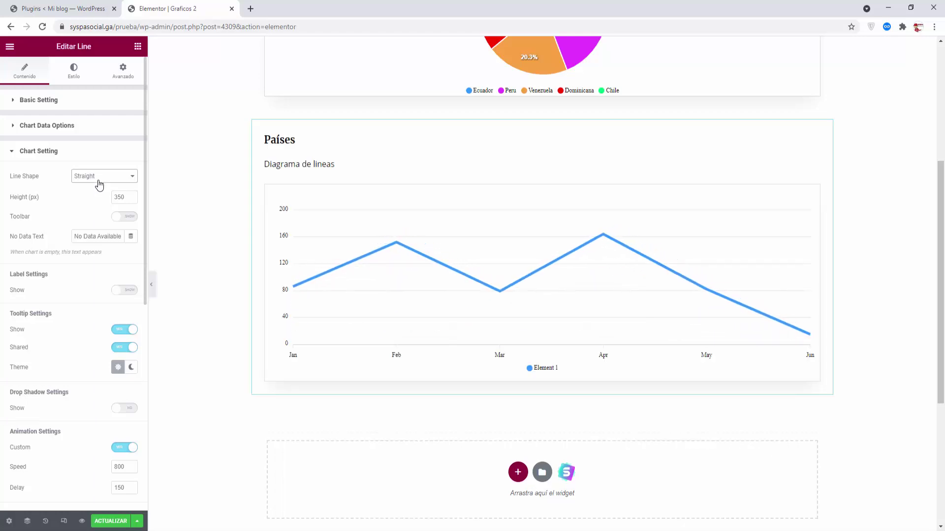
left_click(99, 181)
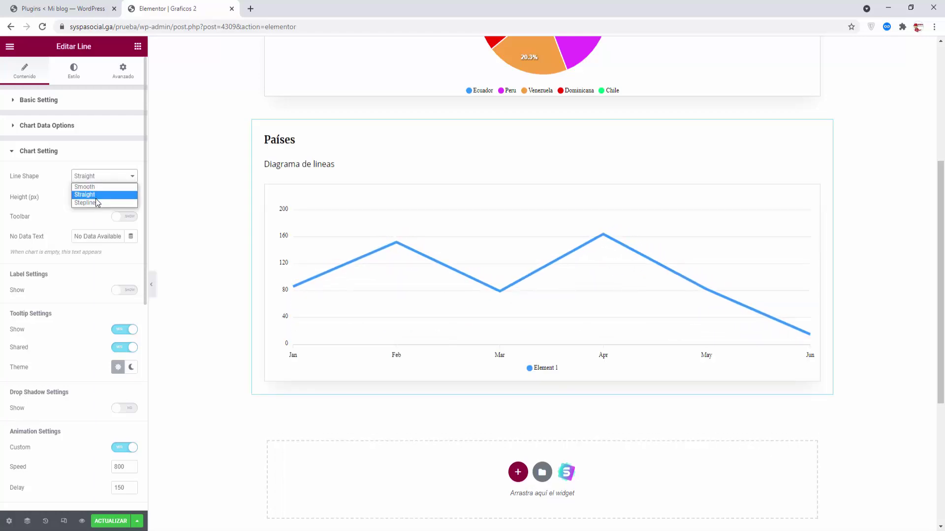
left_click(93, 203)
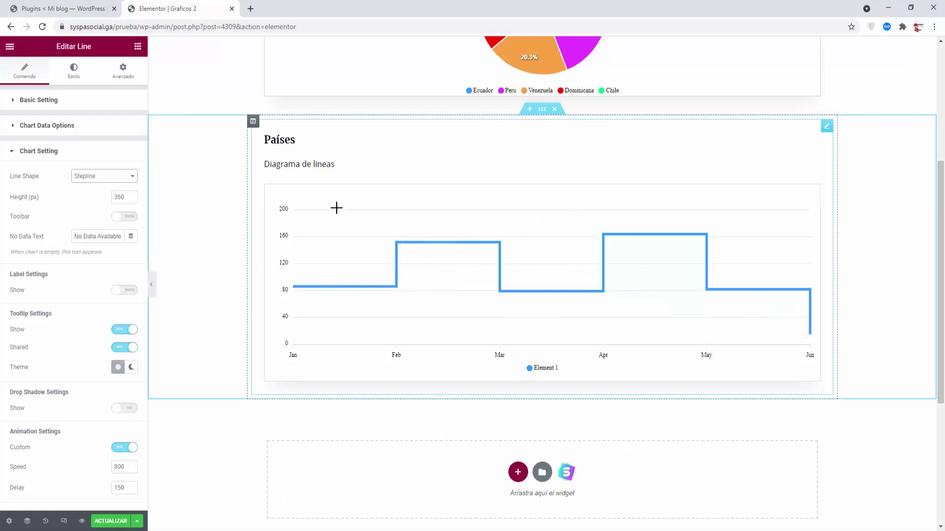
left_click(105, 176)
left_click(96, 186)
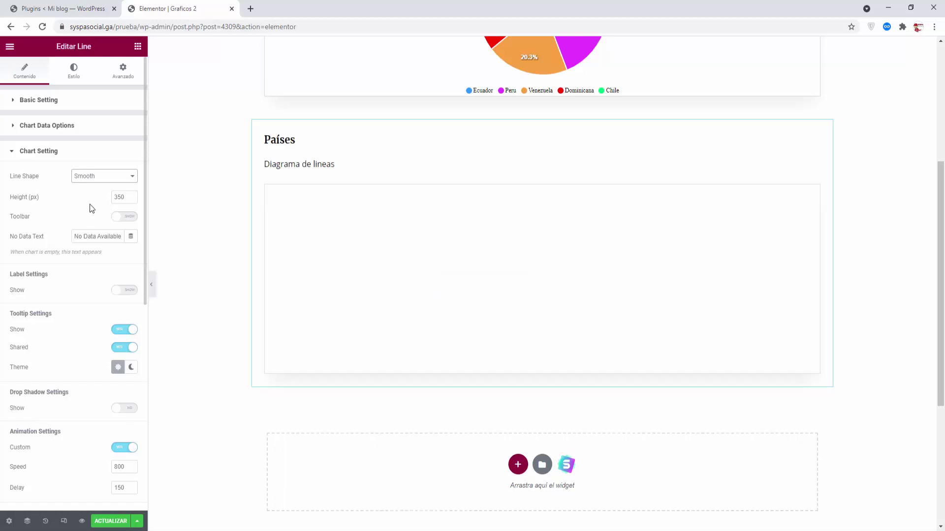
- Turn on the line chart's toolbar and show its data labels with a background
left_click(125, 217)
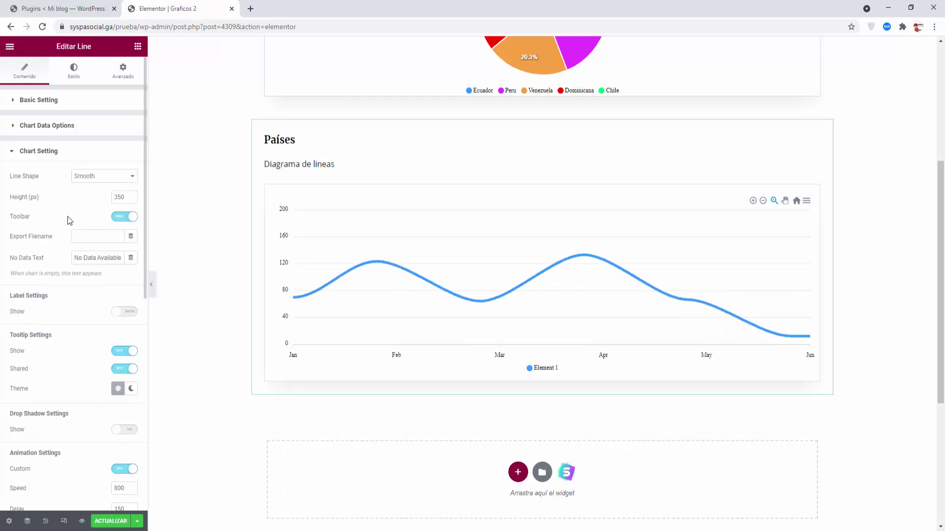
scroll(69, 219, "down", 2)
left_click(129, 212)
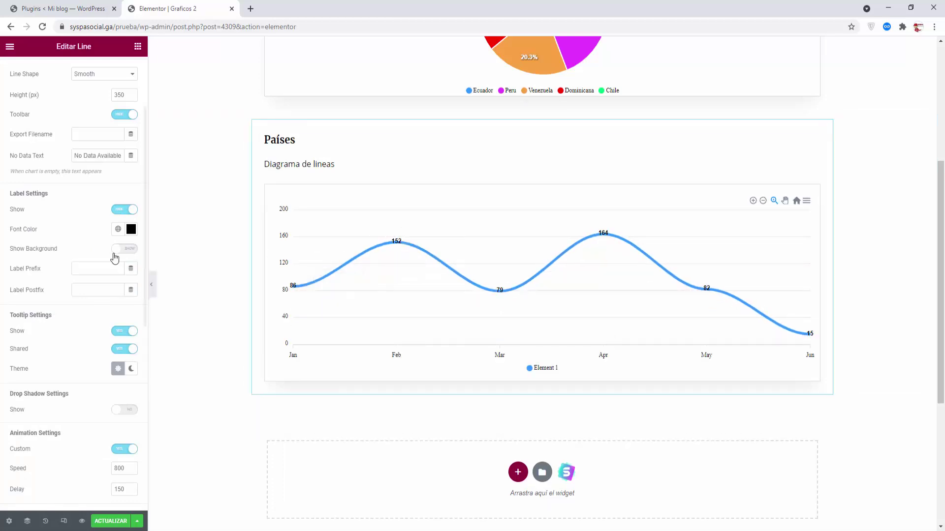
left_click(131, 249)
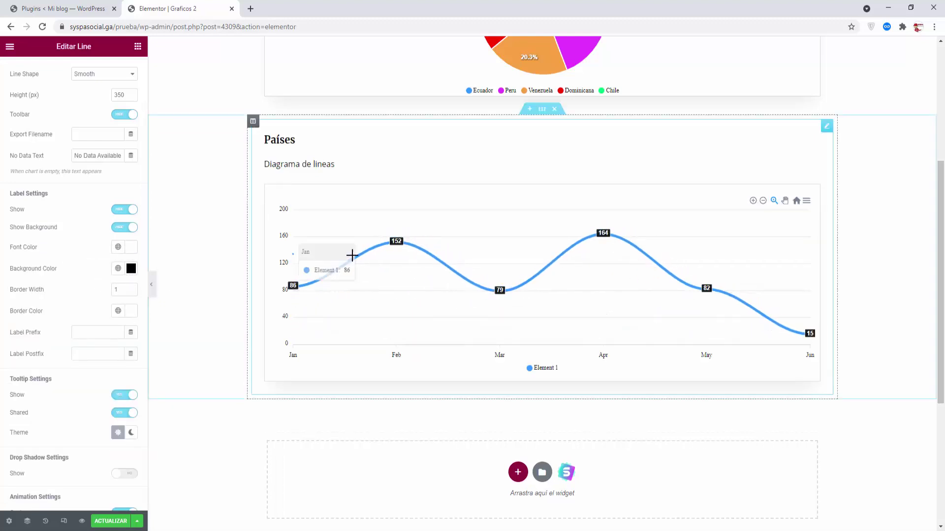
- Test the chart's toolbar by zooming the line chart in and out
left_click(753, 202)
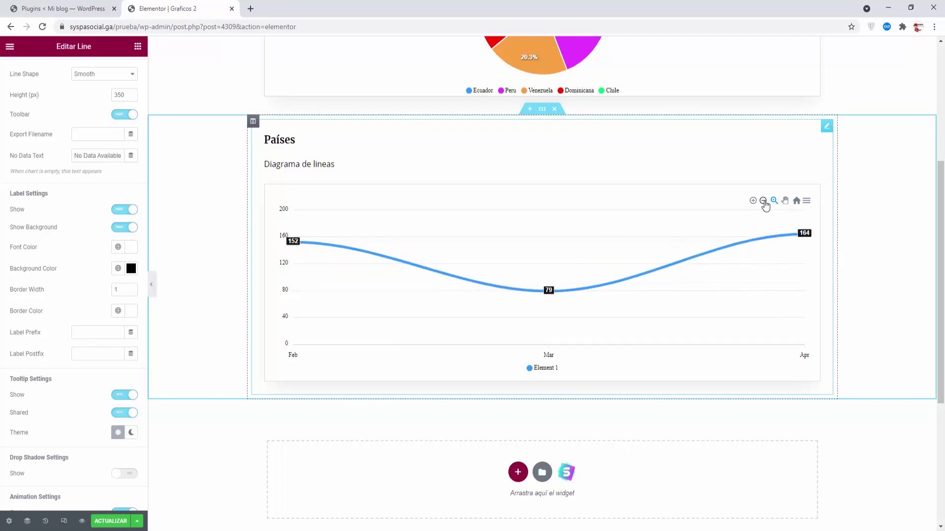
left_click(764, 202)
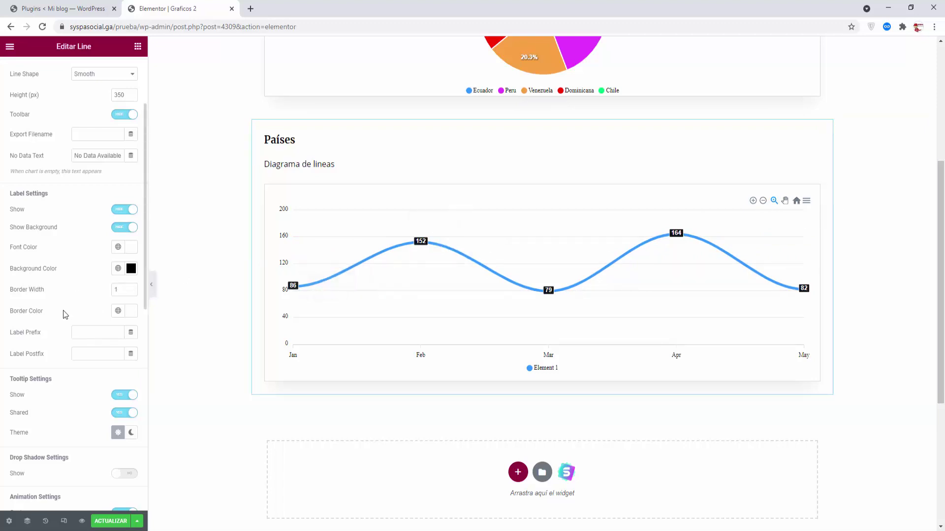
- Enable the line chart's drop shadow with opacity 1 and top and left positions of 1
scroll(63, 313, "down", 1)
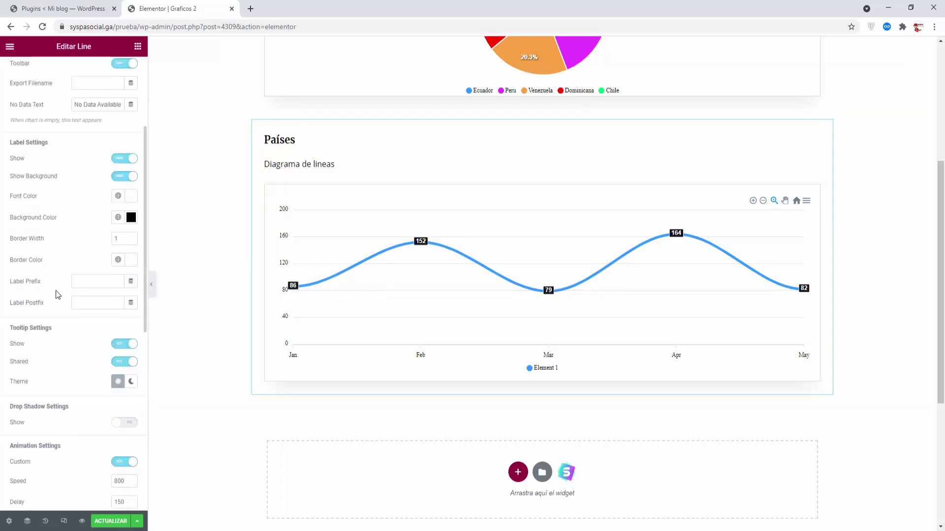
scroll(56, 291, "down", 2)
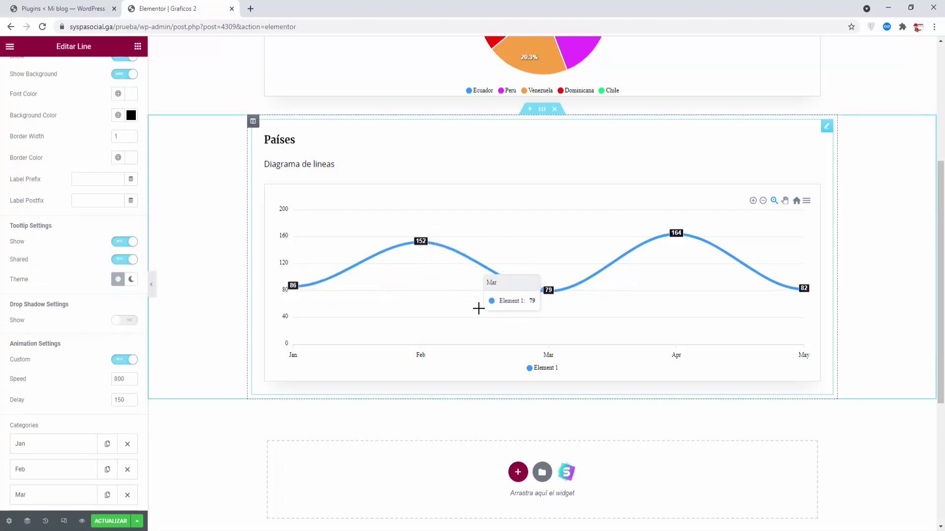
left_click(127, 325)
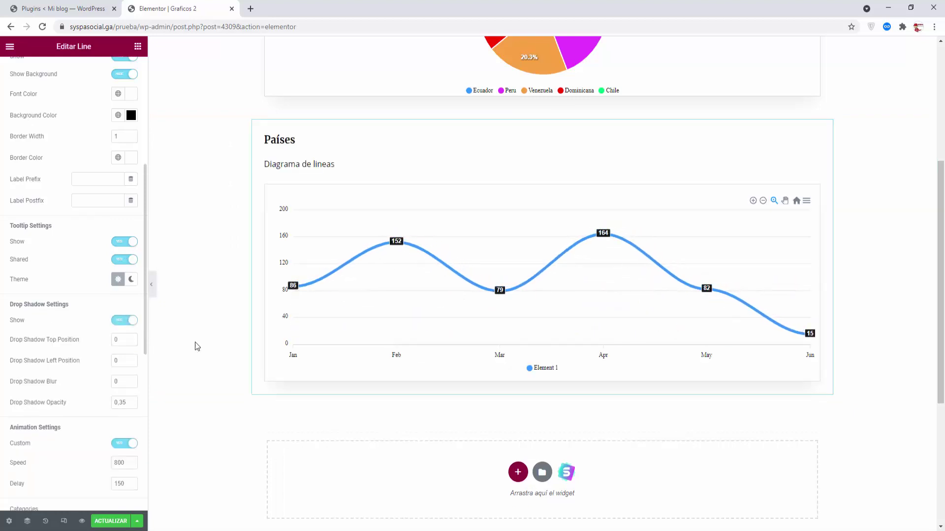
left_click(126, 323)
left_click(126, 323)
double_click(123, 403)
type("1")
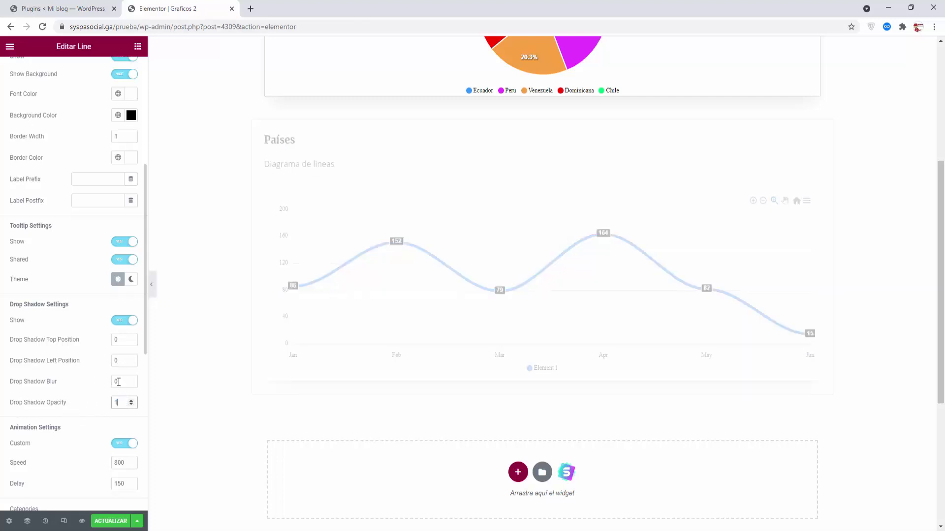
type("1")
left_click_drag(123, 340, 95, 364)
type("1")
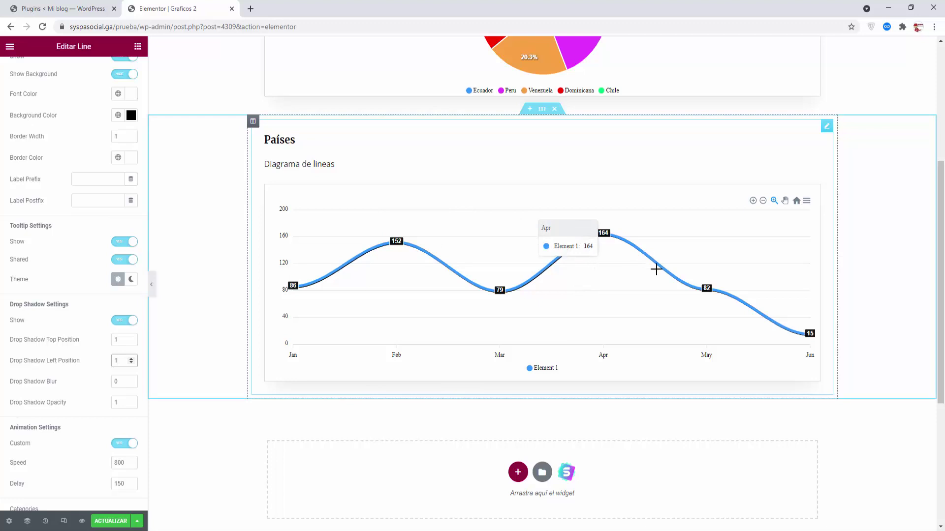
- Set the drop shadow's top and left positions to 5 and its opacity to 0.3
left_click(131, 337)
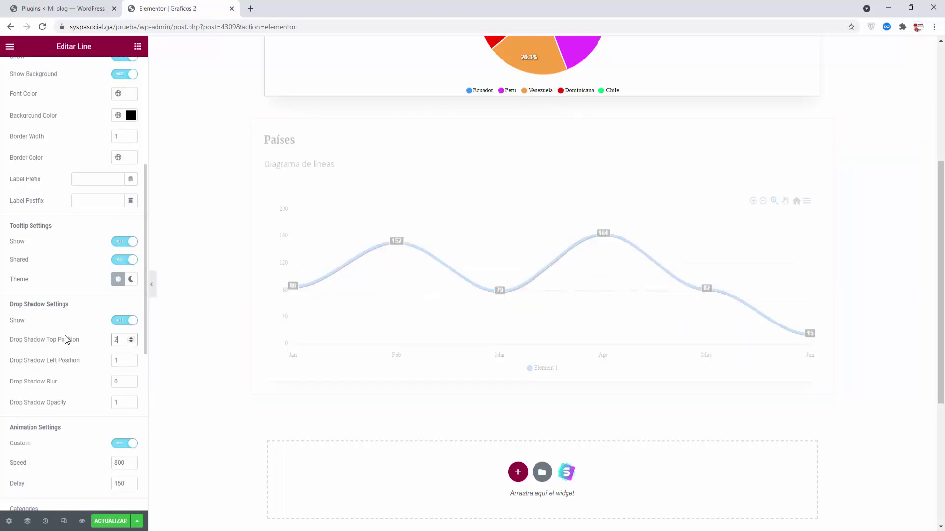
key("BackSpace")
type("5")
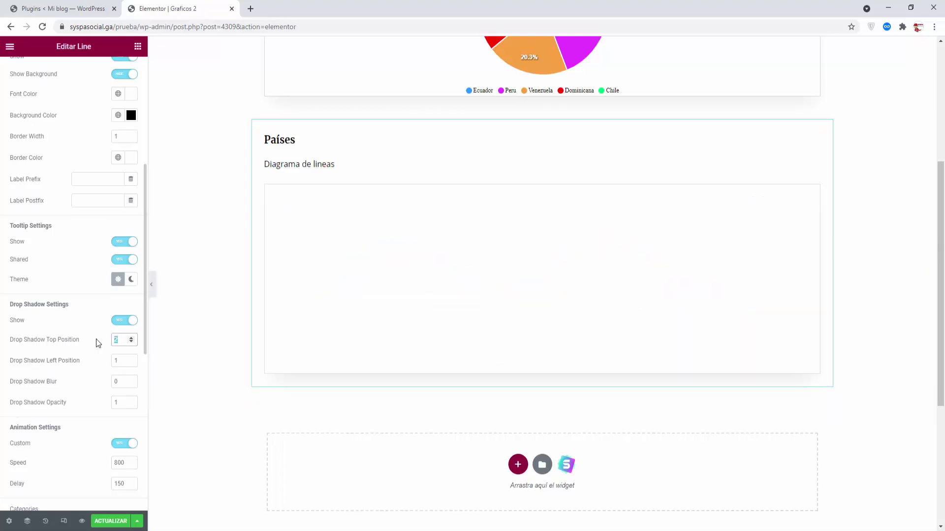
left_click(111, 360)
key("BackSpace")
type("5")
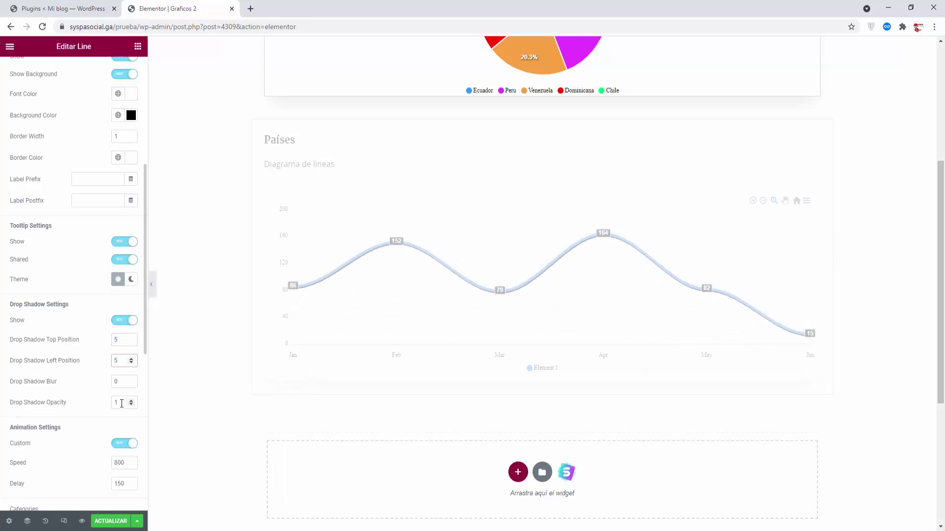
key("Tab")
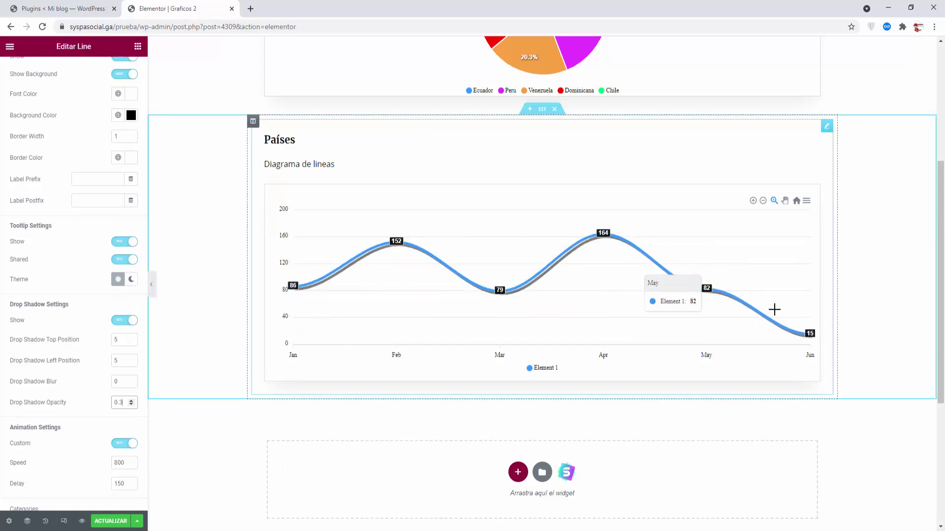
- Reduce the drop shadow's opacity to 0.05 and set its top and left positions to 2
left_click(133, 405)
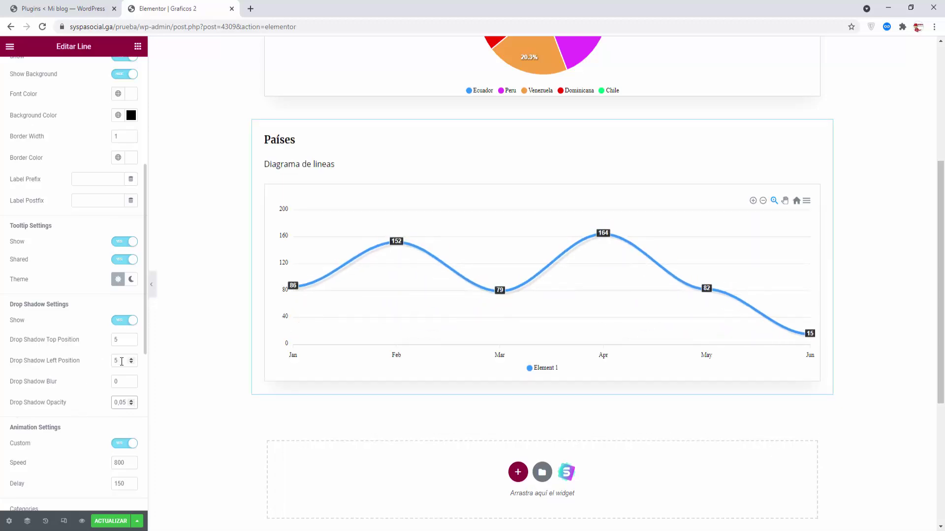
left_click_drag(124, 363, 103, 339)
type("22")
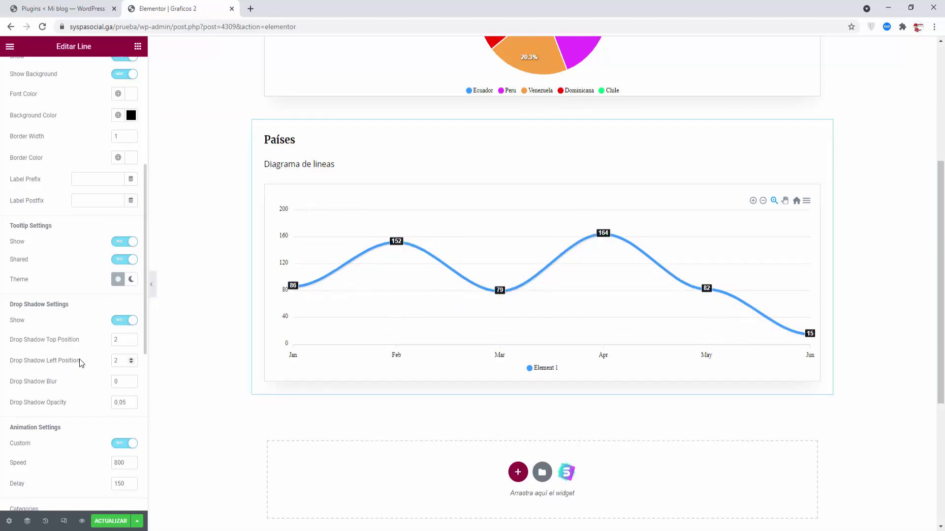
- Rename the line chart's category Jan as Costa Rica and Feb as Guatemala
scroll(78, 359, "down", 3)
scroll(67, 295, "down", 2)
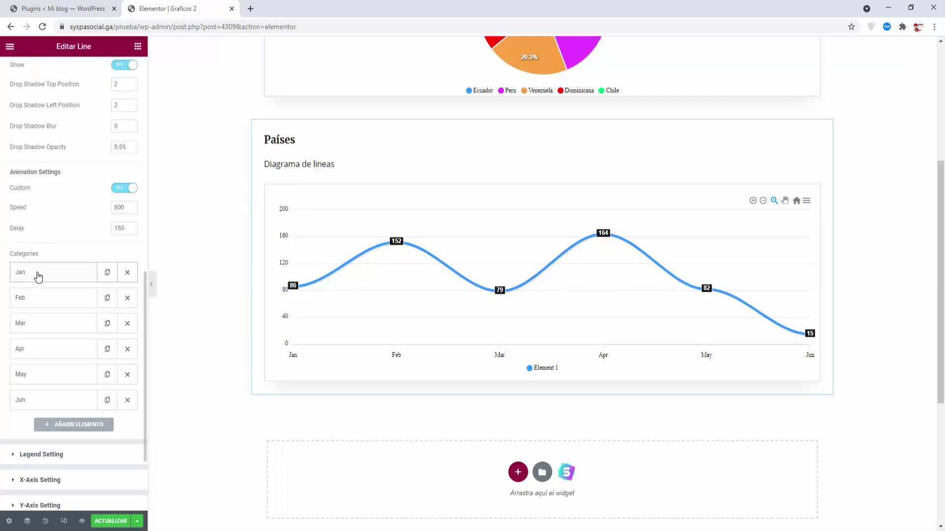
left_click(38, 276)
left_click(50, 299)
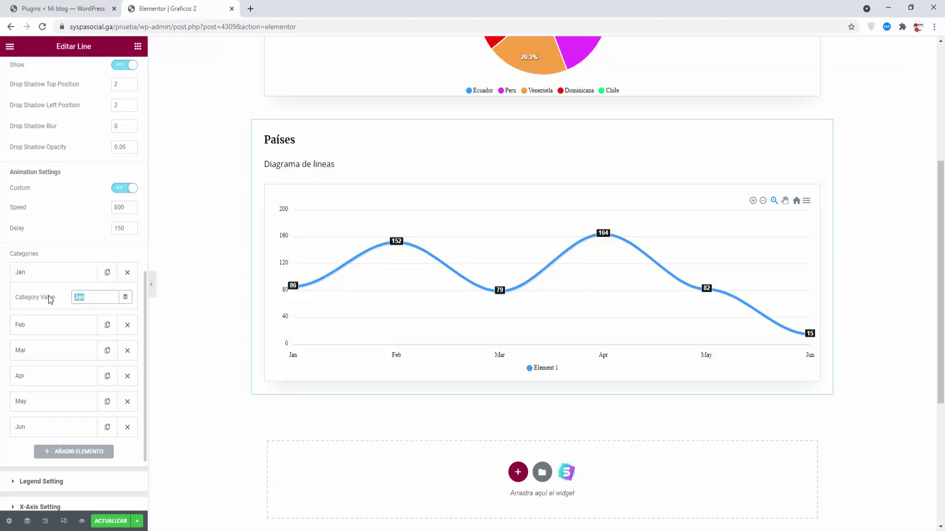
type("Costa Rica")
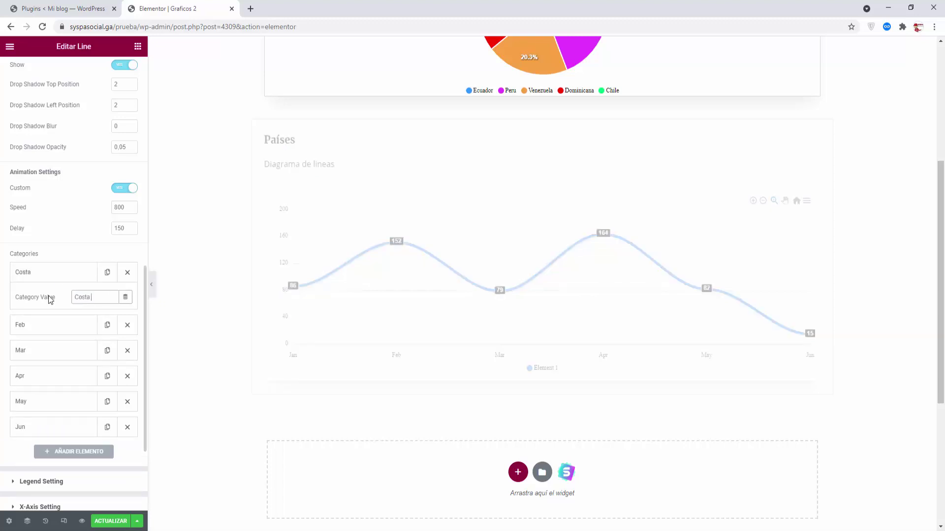
left_click(52, 326)
left_click(43, 321)
type("Guatemala")
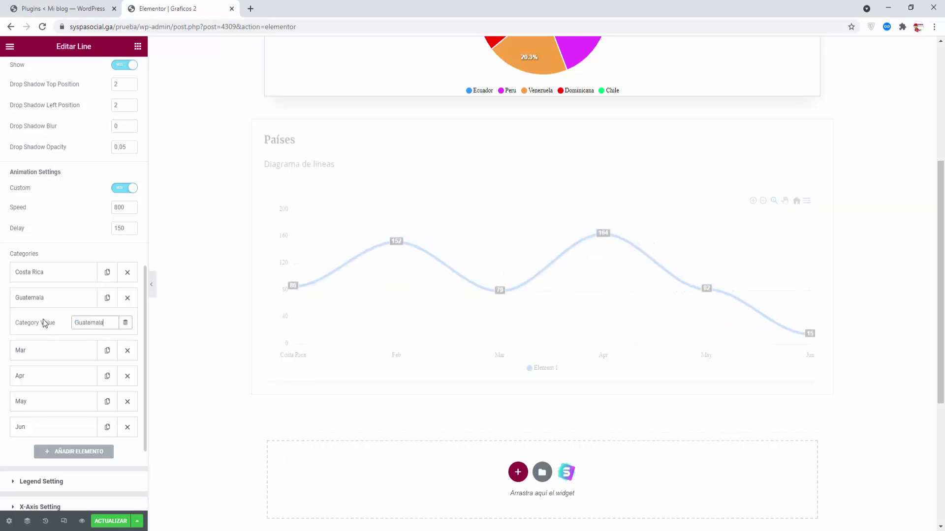
- Rename the line chart's category Mar as Brasil and Apr as Paraguay
left_click(49, 351)
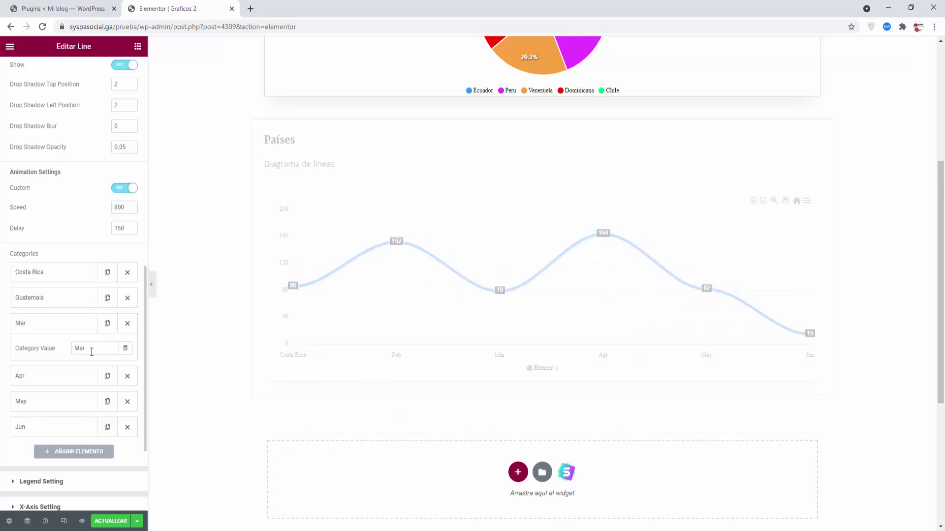
left_click(58, 349)
type("Bar")
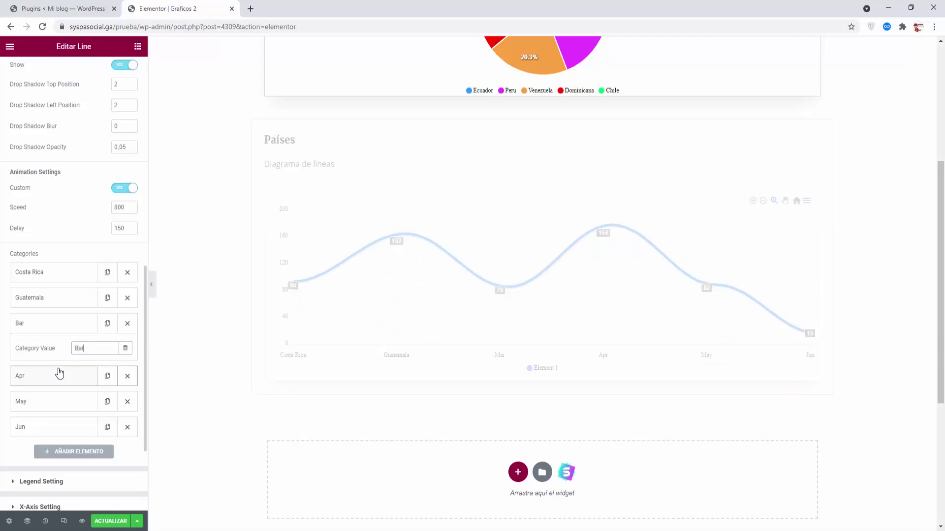
type("sil")
left_click(59, 376)
left_click(48, 369)
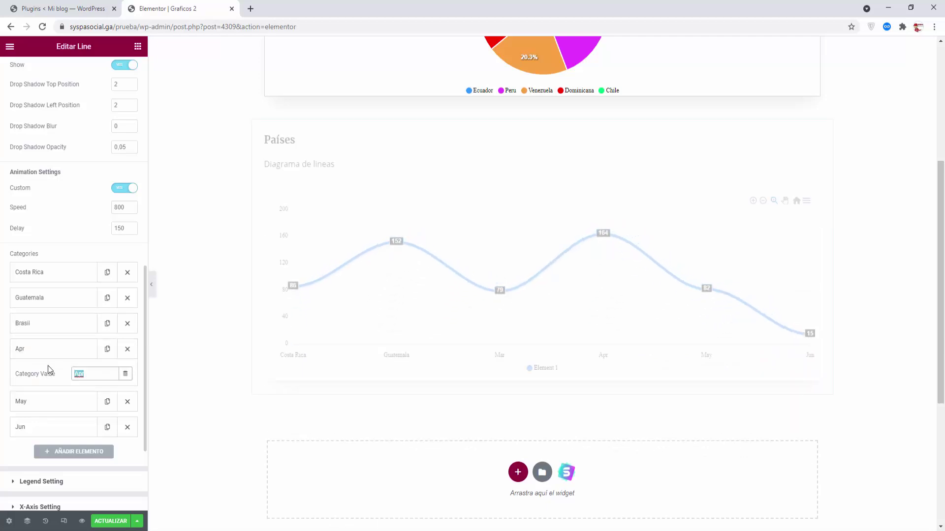
type("Paraguay")
- Rename the line chart's category May as Uruguay and Jun as Bolivia
left_click(29, 401)
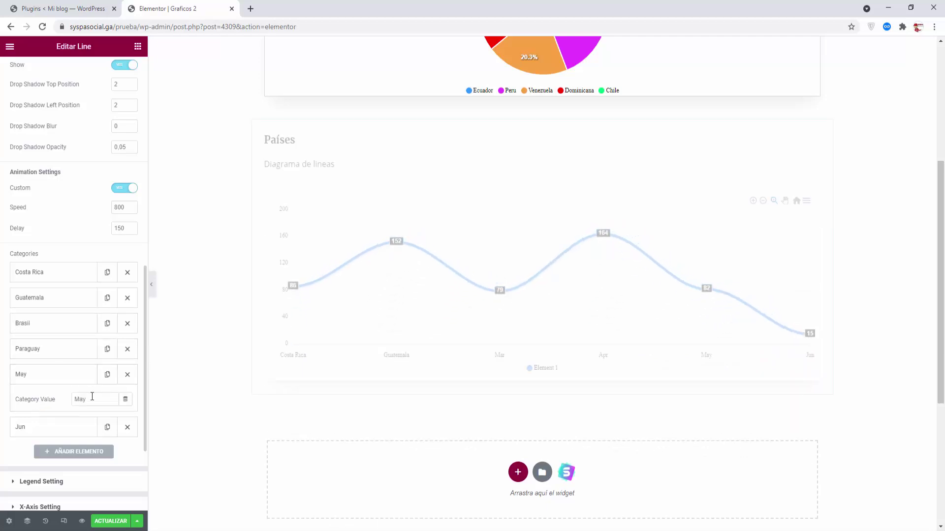
left_click(54, 396)
type("Uruguay")
left_click(59, 428)
left_click(51, 423)
type("B")
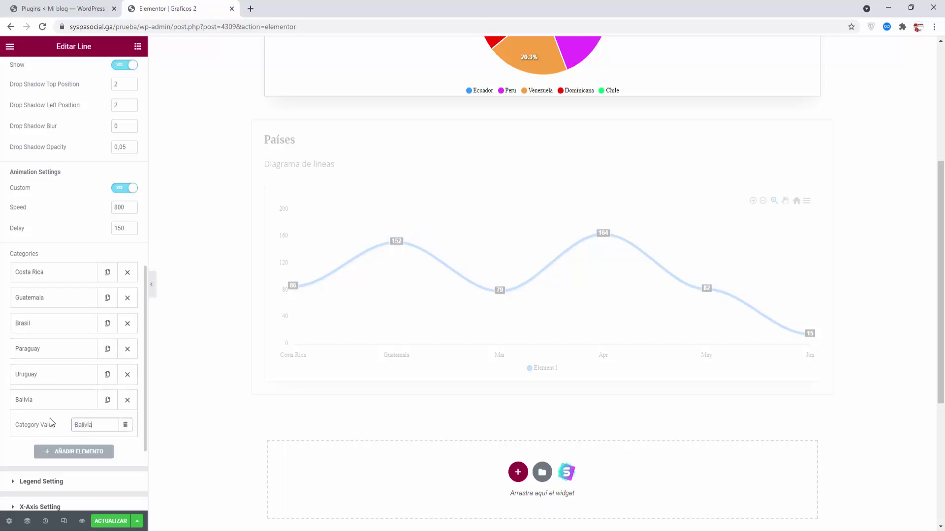
type("alivia")
key("BackSpace")
type("o")
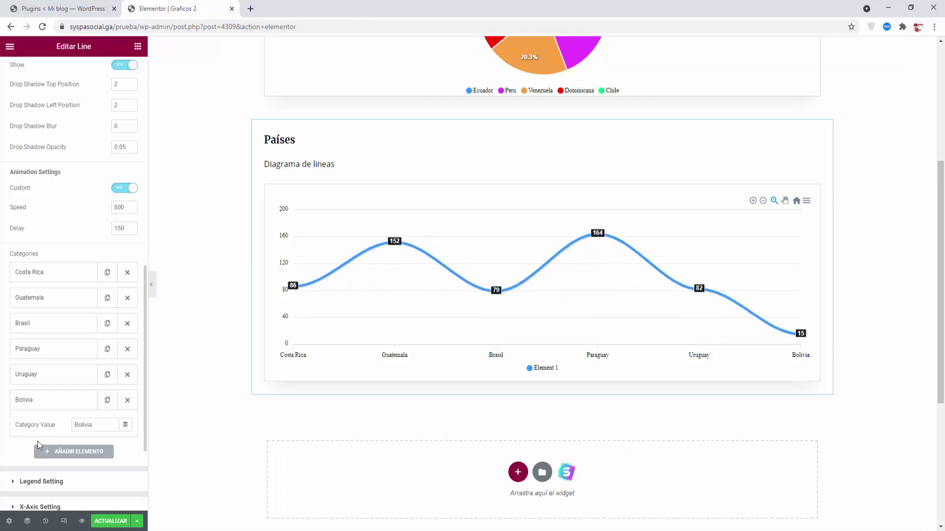
- Review the line chart's legend, X-axis and Y-axis settings, trying the X-axis tooltip on and off
scroll(37, 442, "down", 3)
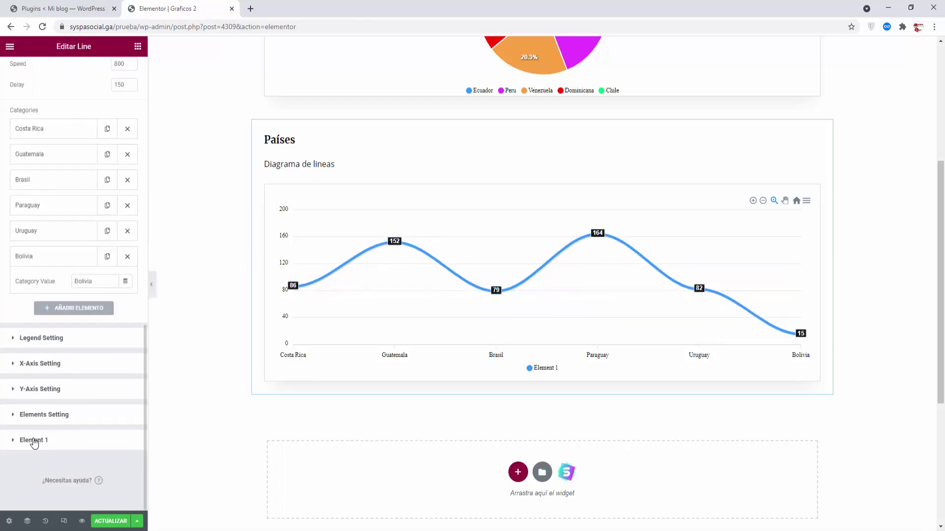
left_click(39, 338)
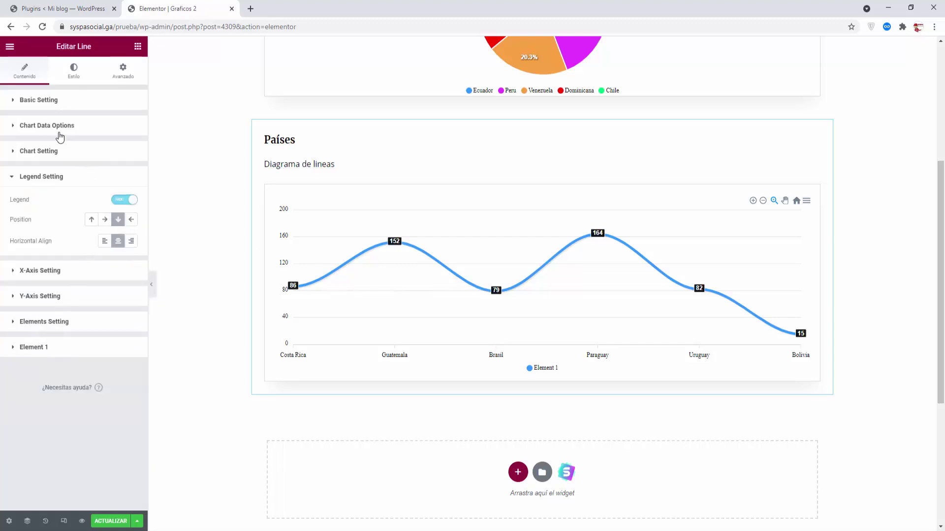
left_click(47, 275)
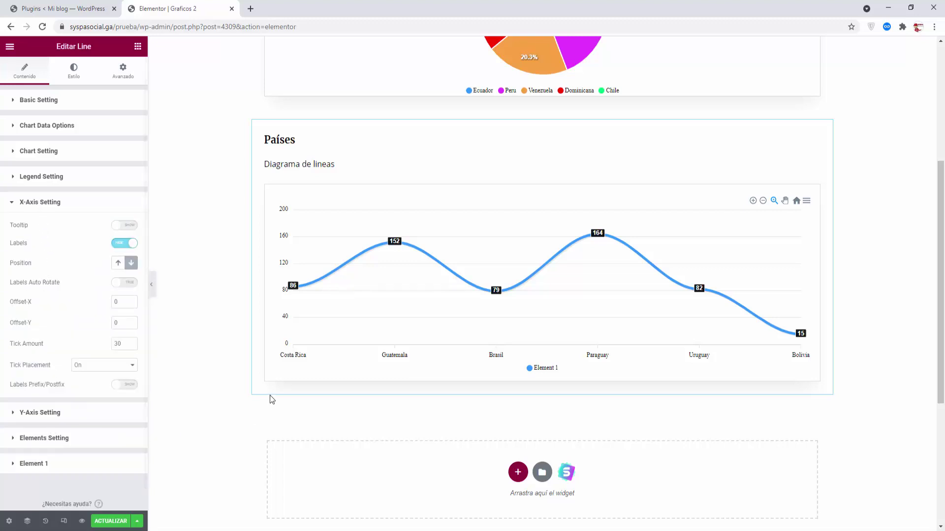
left_click(129, 228)
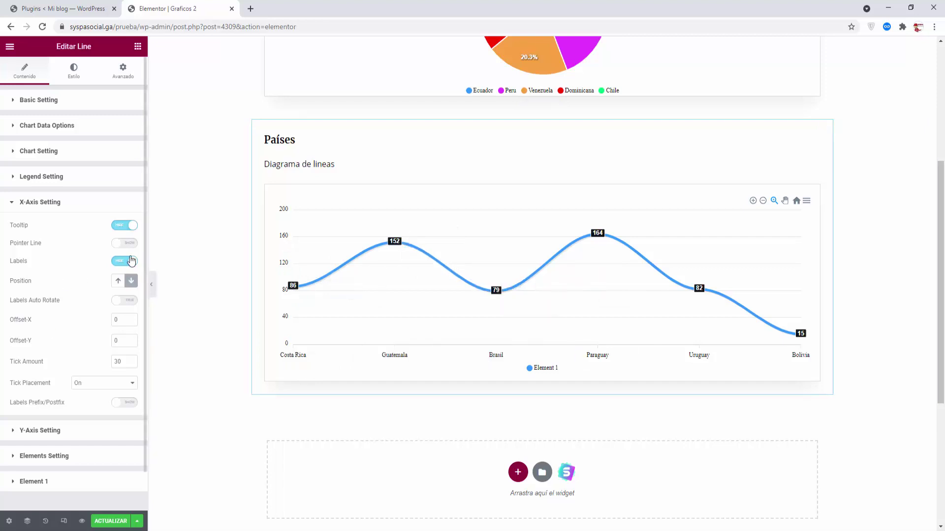
left_click(125, 225)
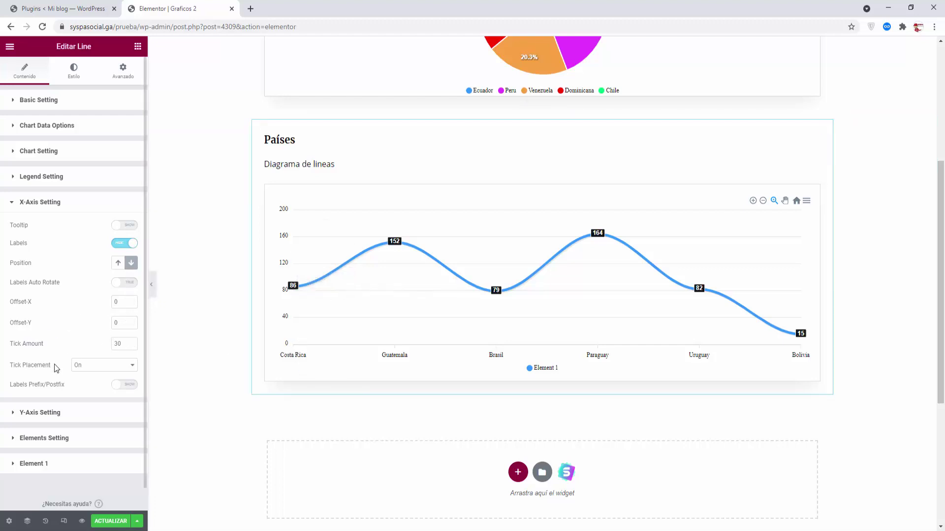
scroll(45, 382, "down", 1)
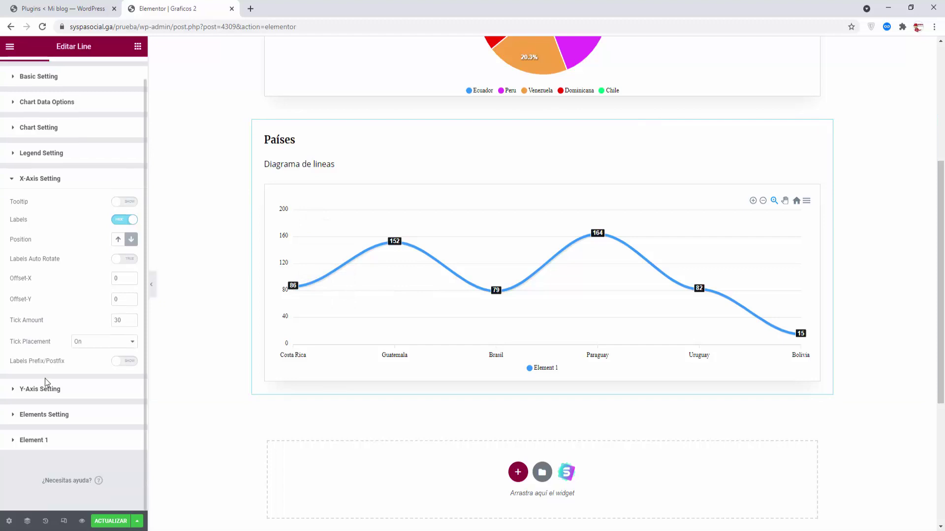
left_click(22, 390)
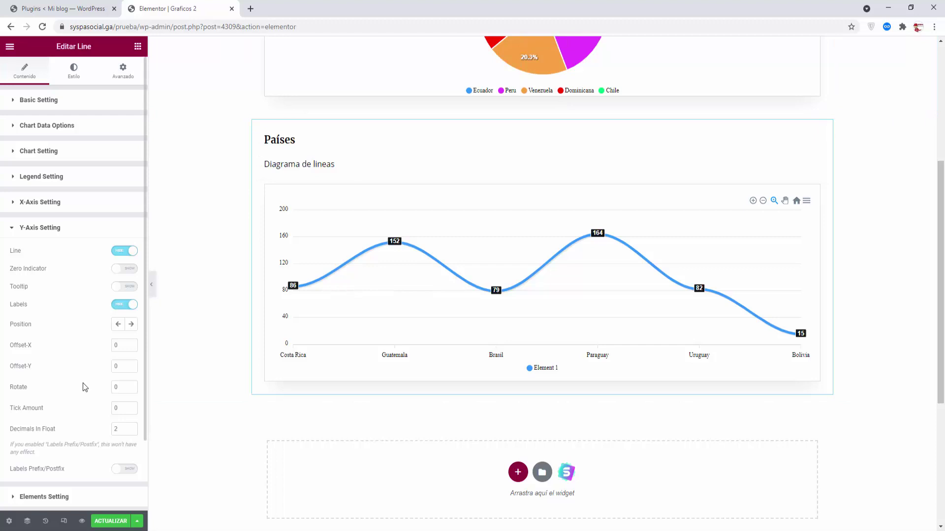
- Set the dash of the line chart's Element 1 to 5 in the elements settings
scroll(84, 383, "down", 2)
left_click(18, 418)
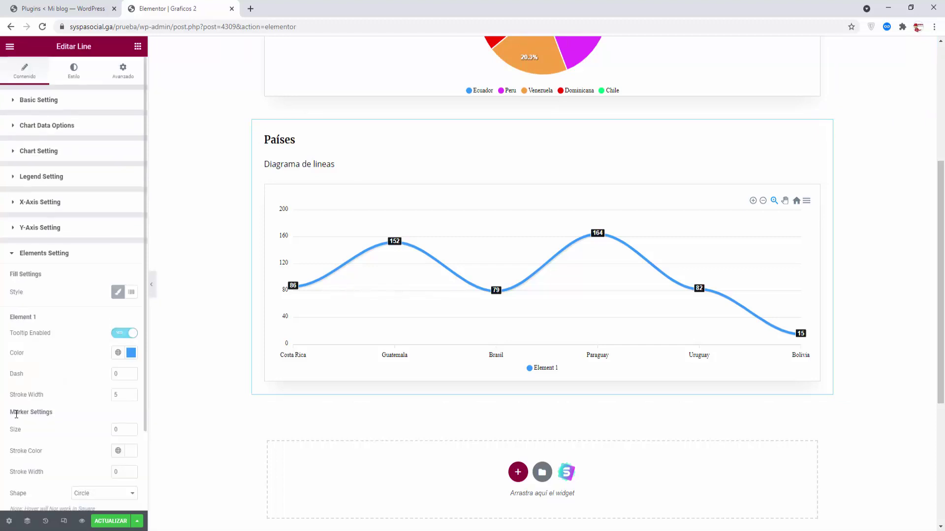
scroll(76, 372, "down", 2)
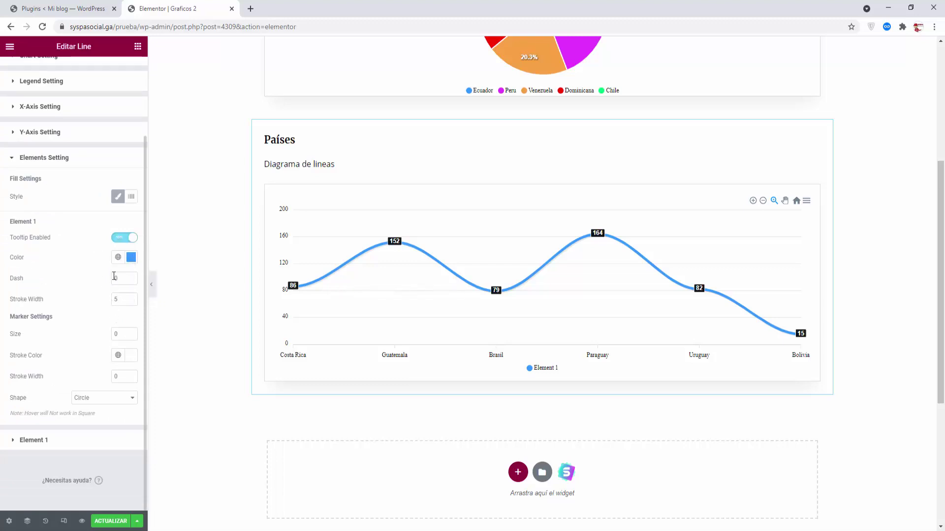
type("2")
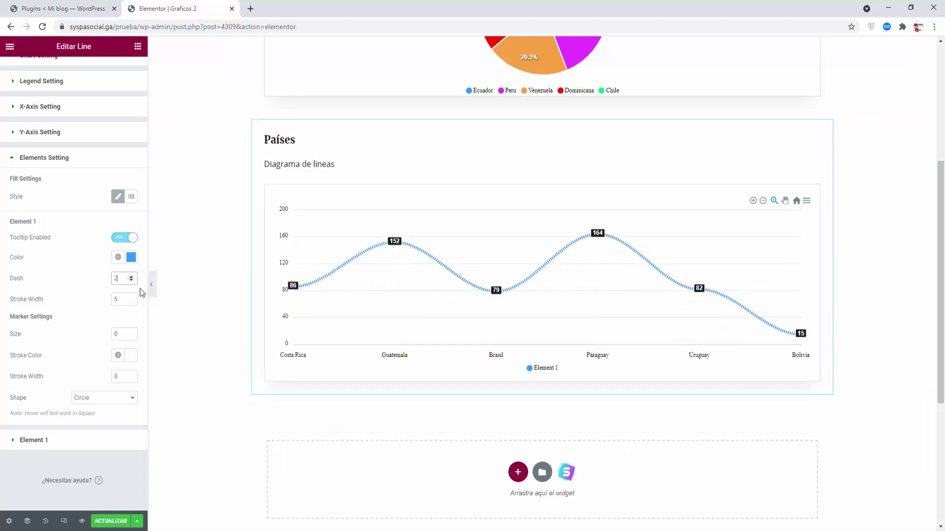
type("5")
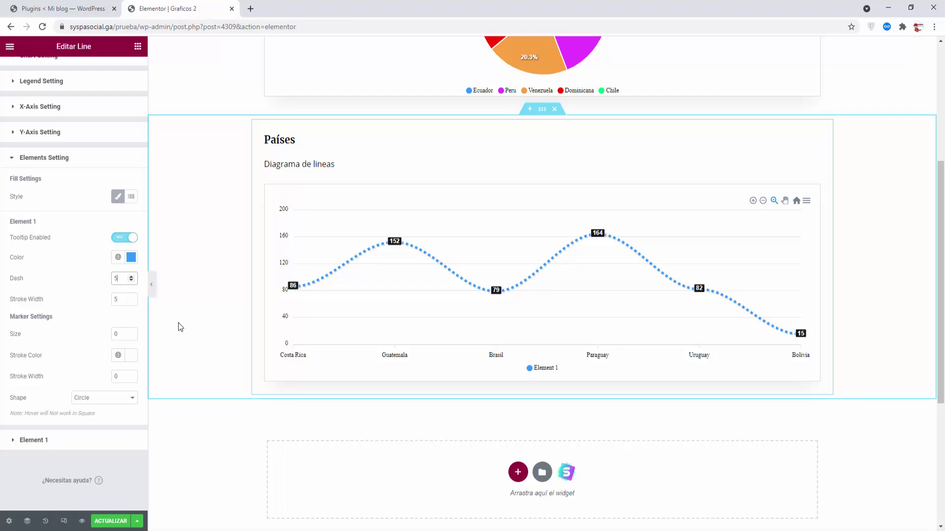
- Check the list of values under Element 1 and update the page with the chart changes
left_click(41, 441)
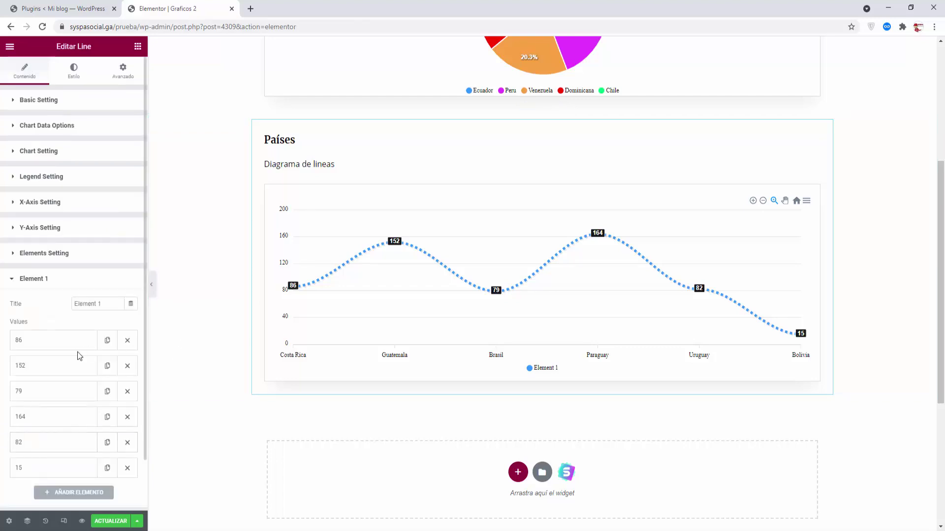
scroll(80, 355, "down", 1)
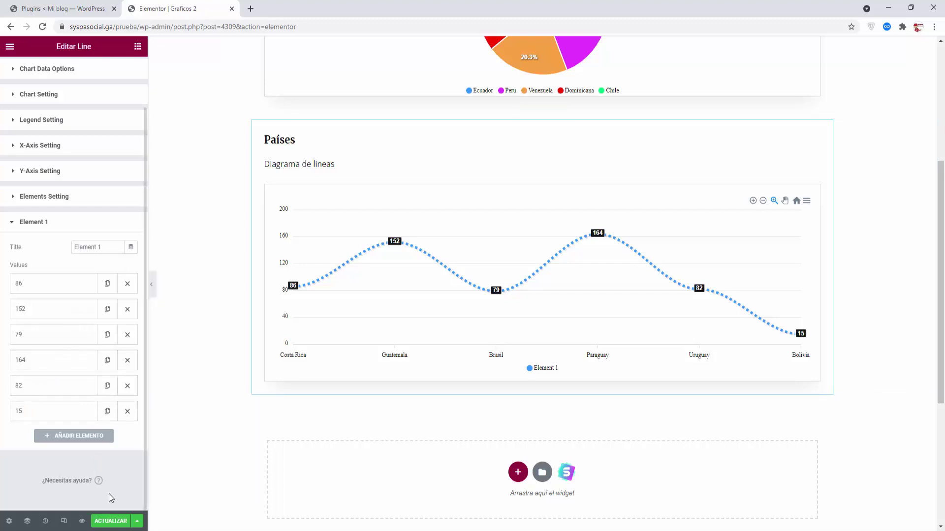
left_click(111, 521)
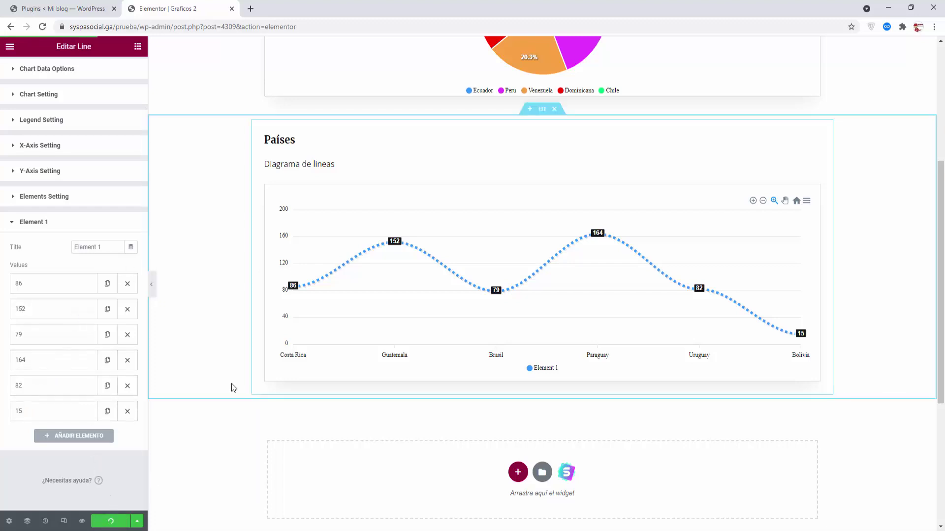
- View the published Graficos 2 page and inspect its pie chart and line chart
left_click(10, 46)
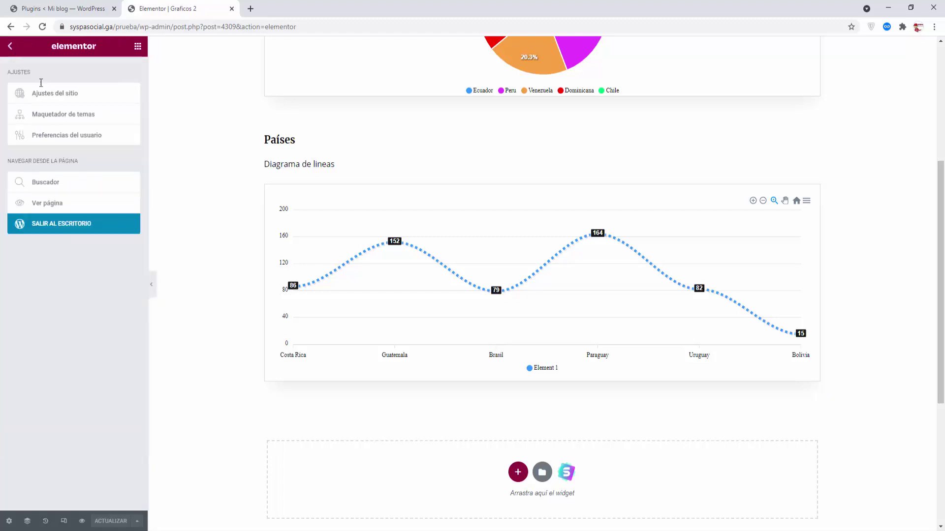
left_click(93, 210)
left_click(266, 8)
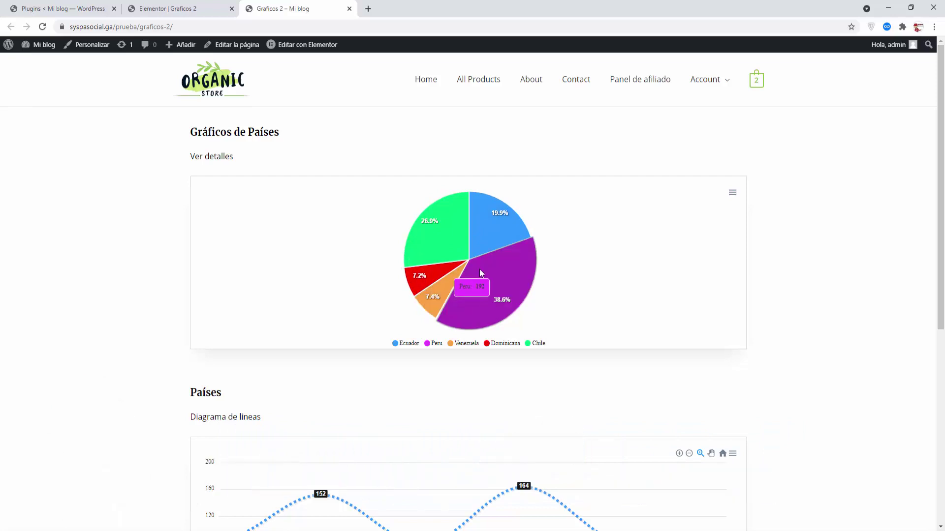
scroll(498, 276, "down", 4)
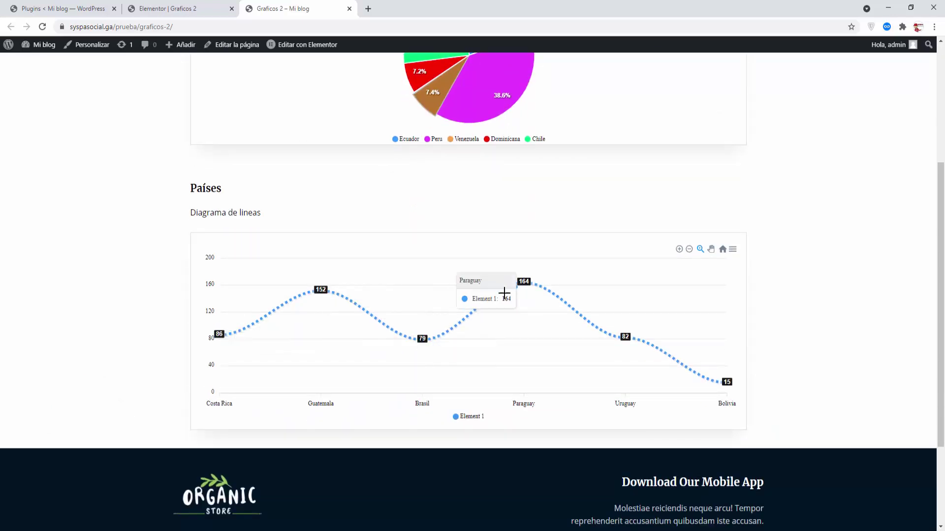
- Test zooming in and out of the published line chart and panning across it
left_click(690, 250)
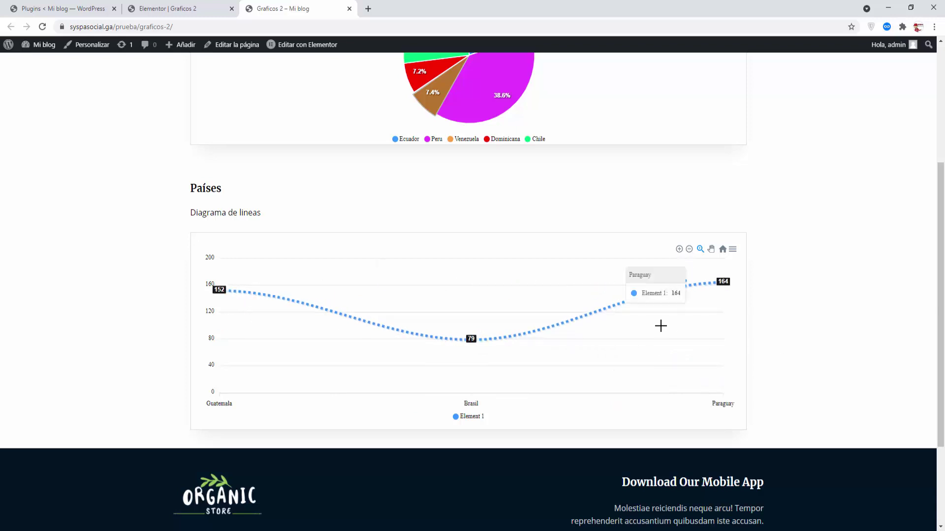
left_click_drag(660, 325, 516, 310)
left_click(689, 250)
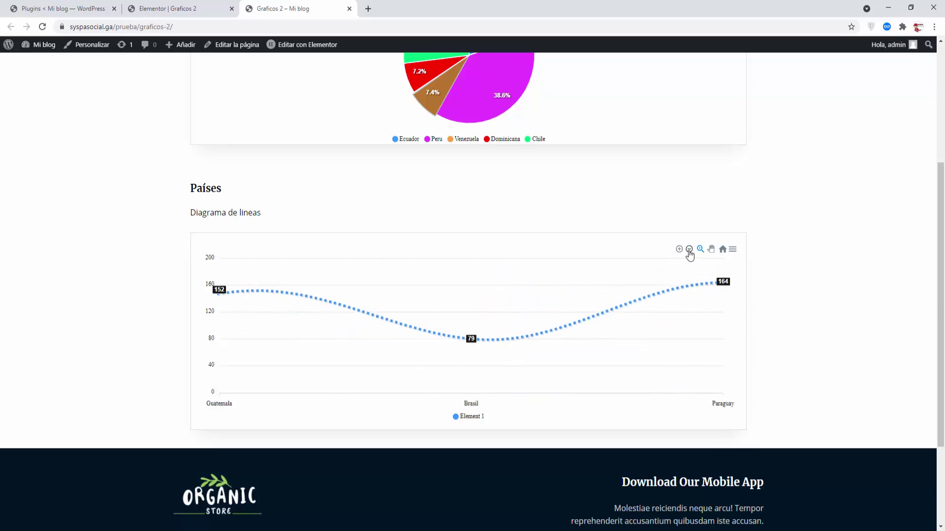
left_click(689, 251)
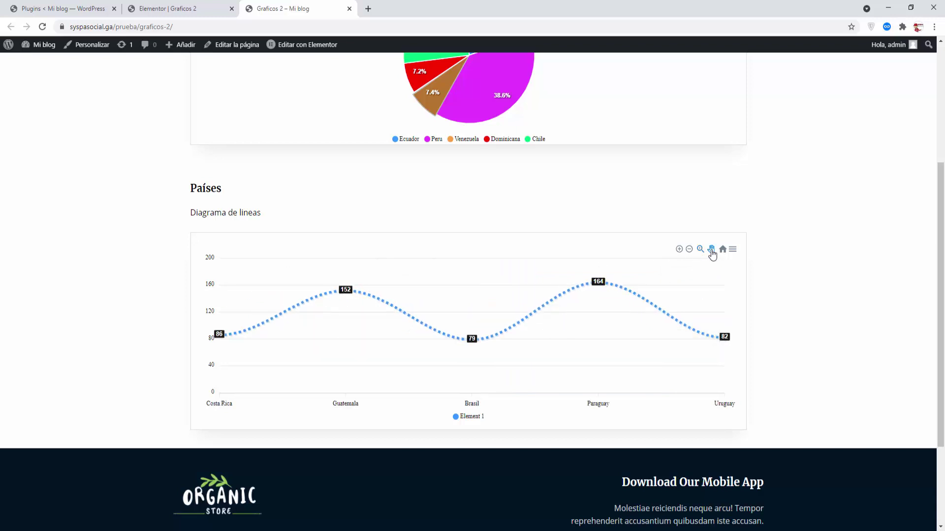
left_click(711, 249)
left_click_drag(659, 305, 690, 299)
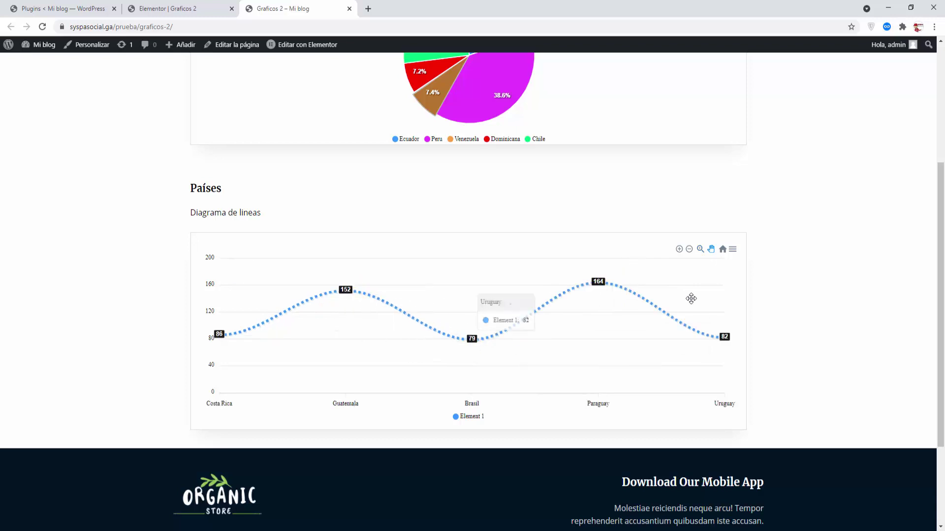
- Download the published line chart as a PNG, view the image maximized in Photos, and close it
left_click(733, 250)
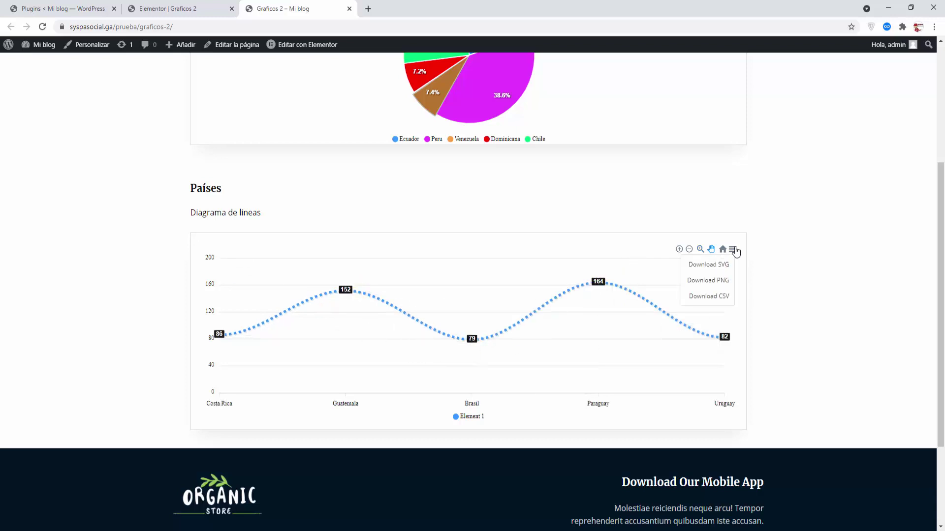
left_click(705, 281)
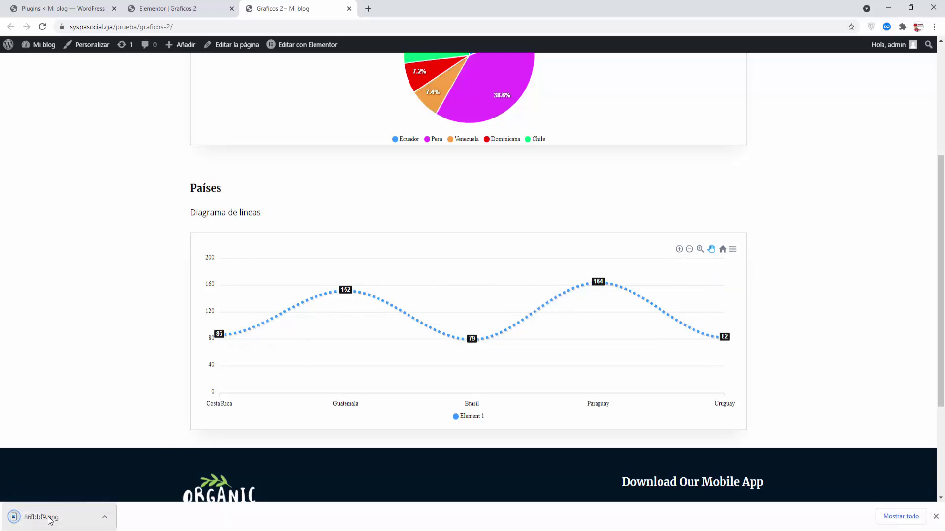
left_click(50, 518)
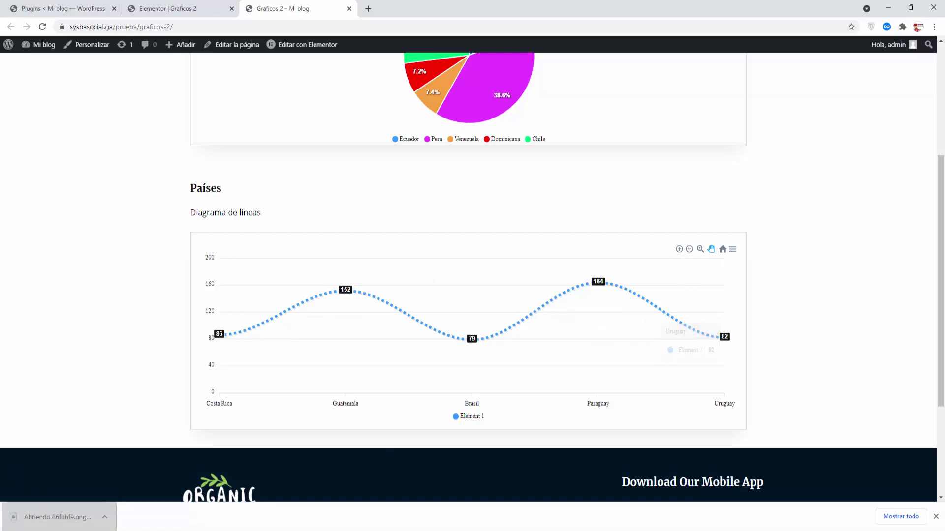
left_click_drag(369, 106, 441, 97)
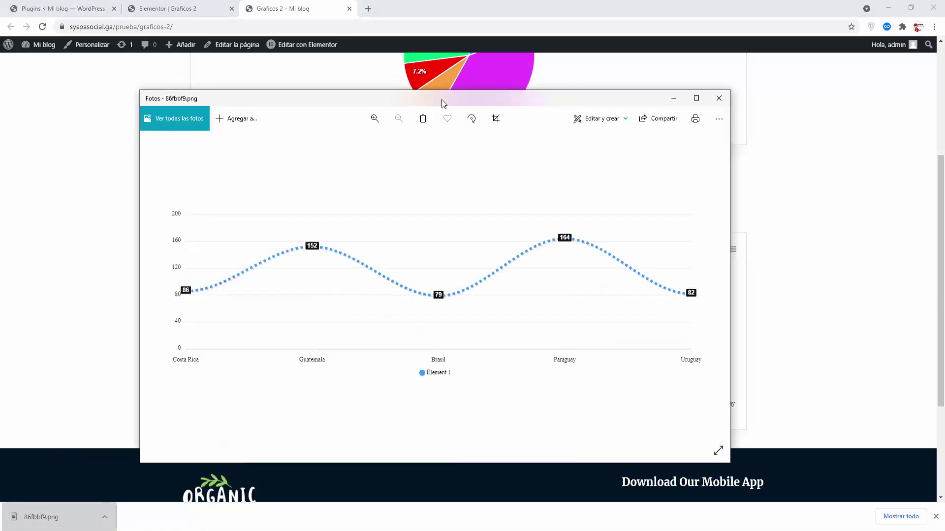
double_click(442, 97)
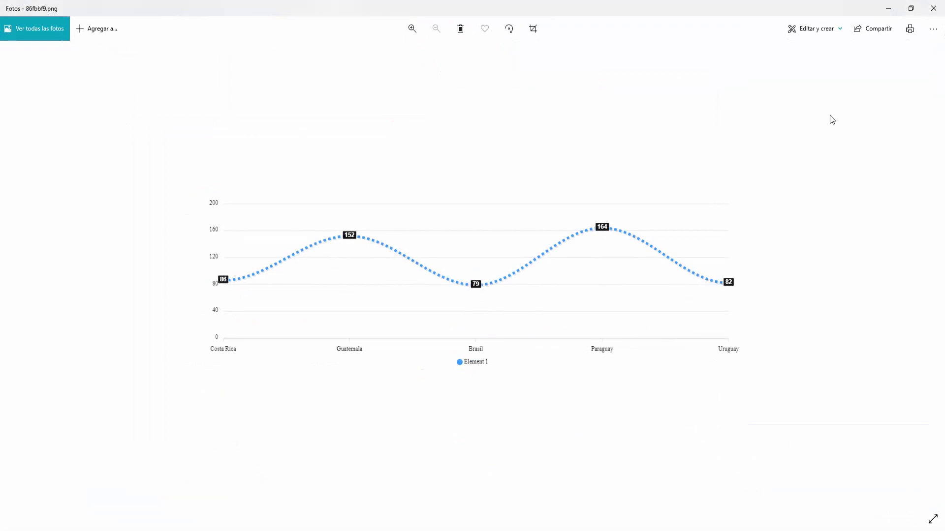
left_click(933, 9)
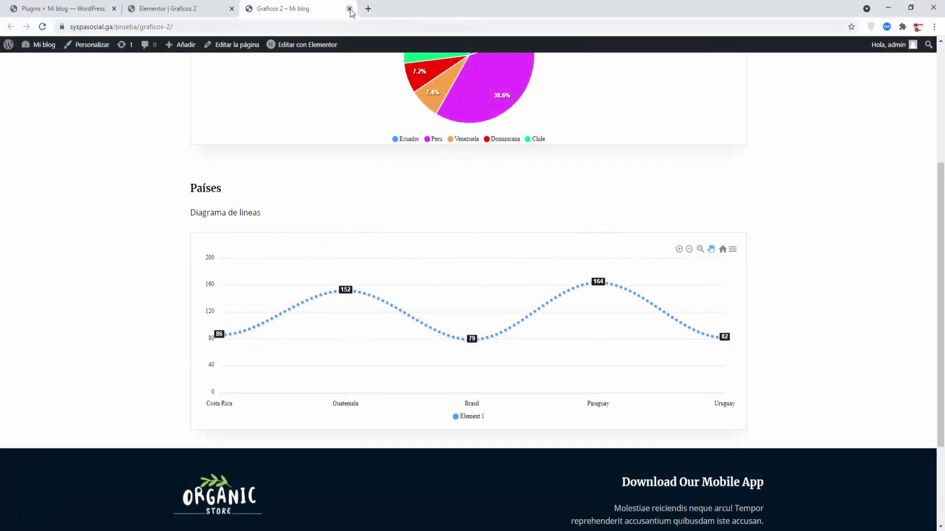
- Close both Graficos 2 browser tabs and open the WordPress page for adding new plugins
left_click(349, 9)
left_click(231, 8)
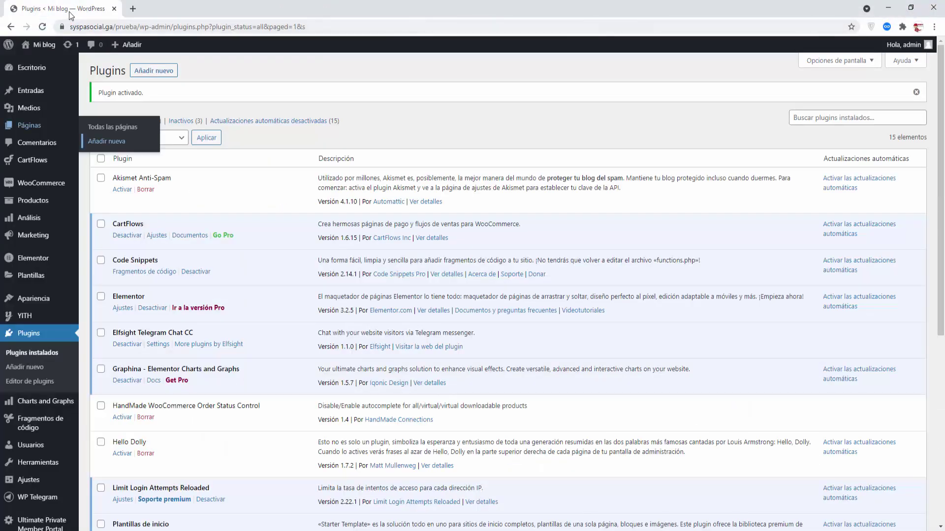
left_click(25, 367)
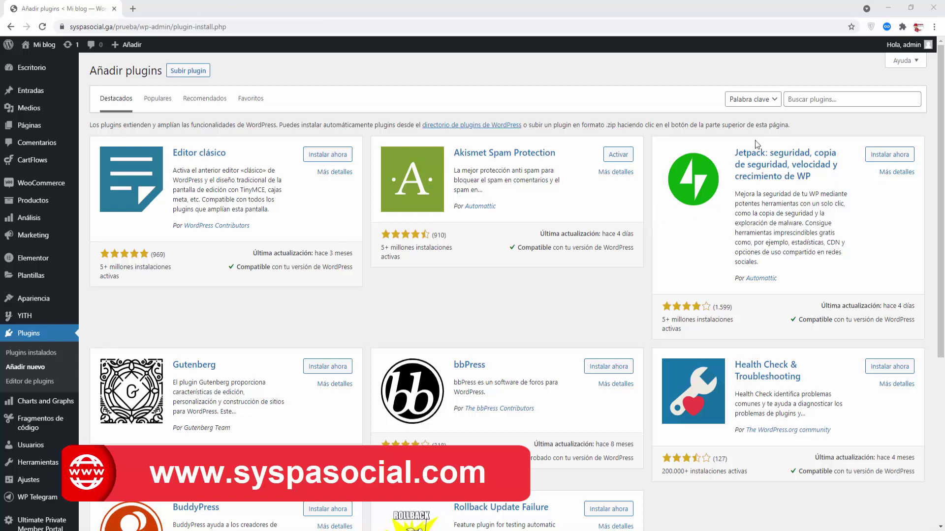
- Search the plugins for "charts manager", then install and activate Visualizer: Tables and Charts Manager for WordPress
left_click(797, 100)
type("charts manager")
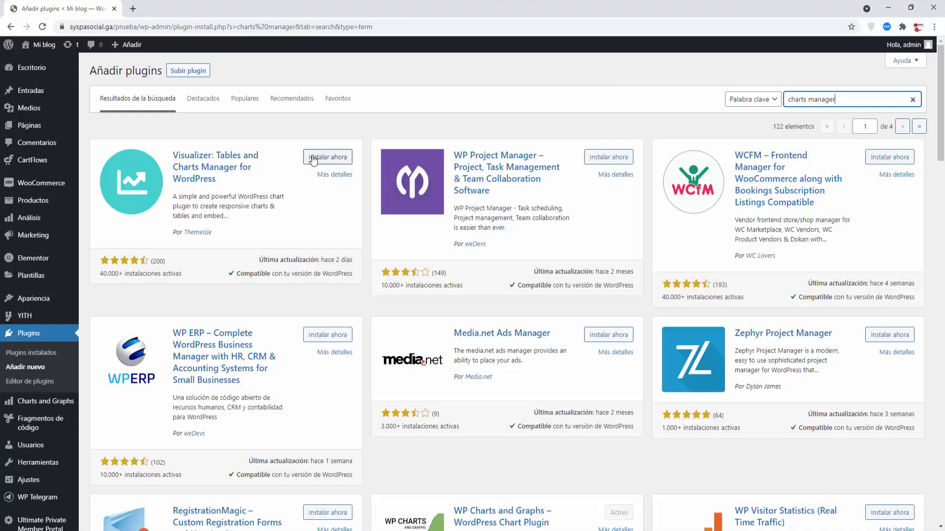
left_click(324, 156)
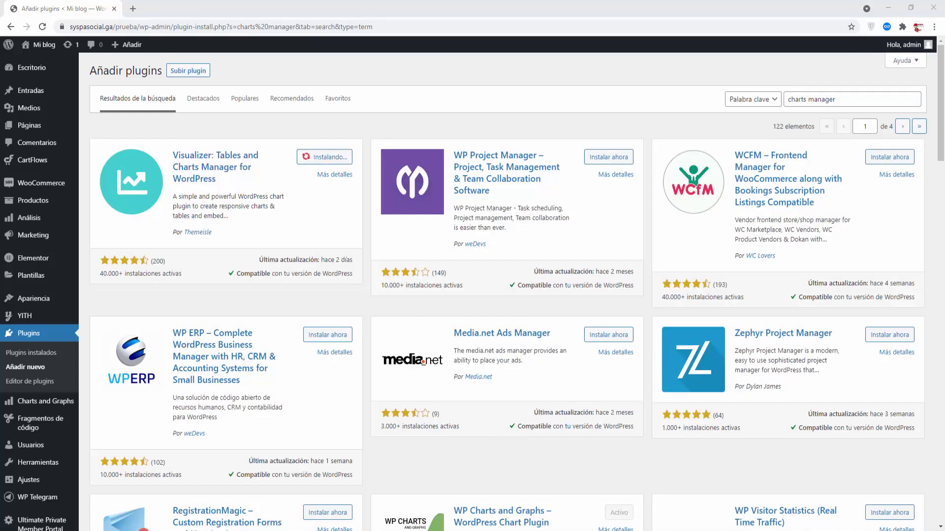
left_click(337, 157)
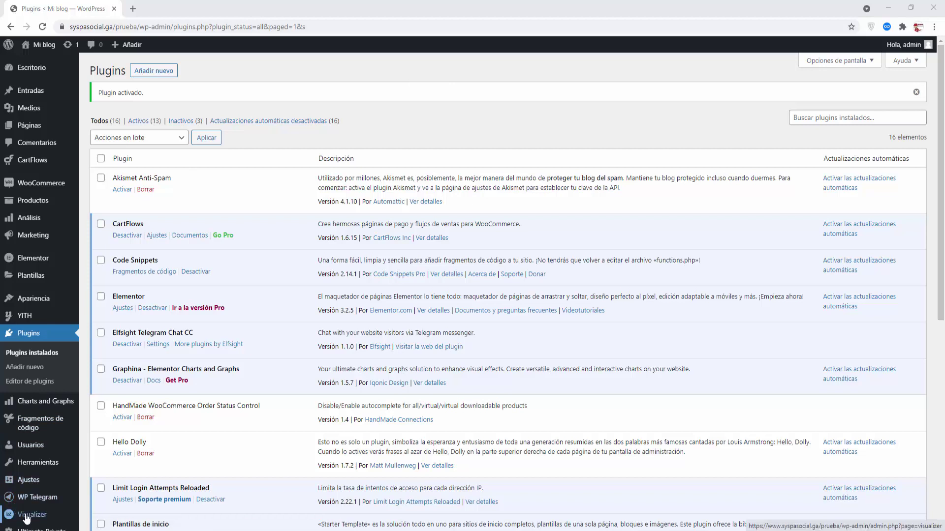
- Open the Visualizer chart library and start adding a new chart
mouse_move(32, 518)
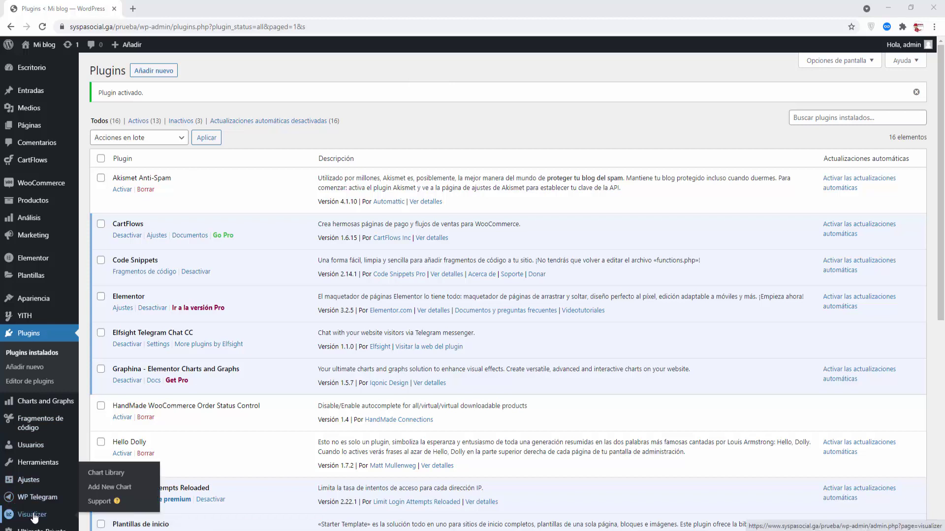
left_click(48, 515)
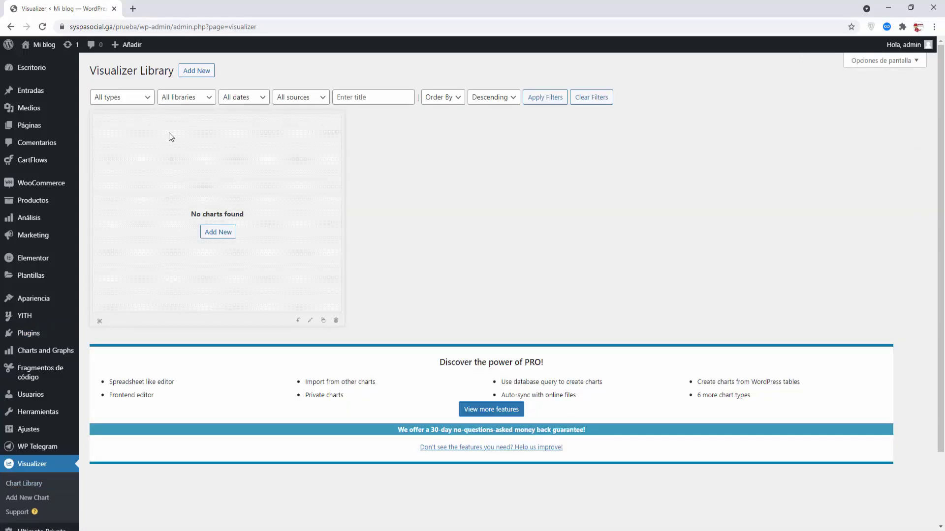
left_click(35, 501)
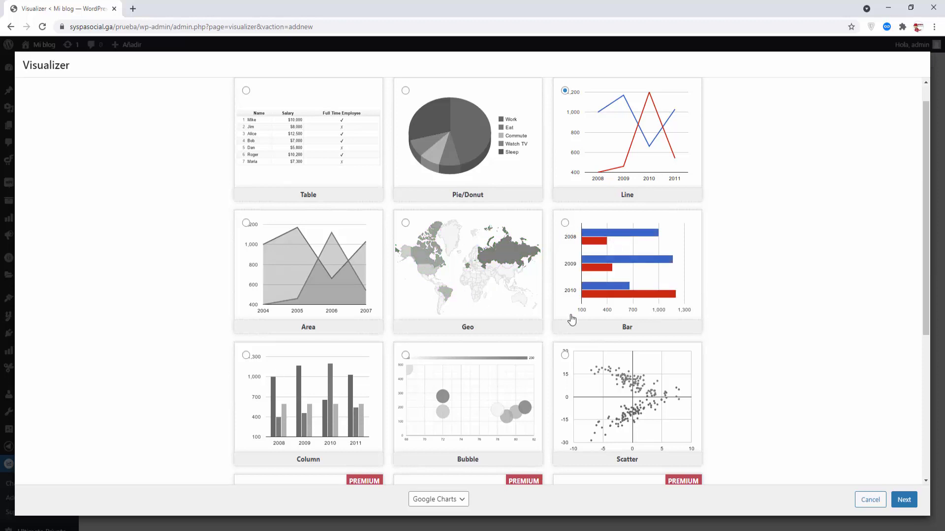
- Browse the available Visualizer chart types, choose Pie/Donut, and continue to the chart editor
scroll(308, 386, "down", 3)
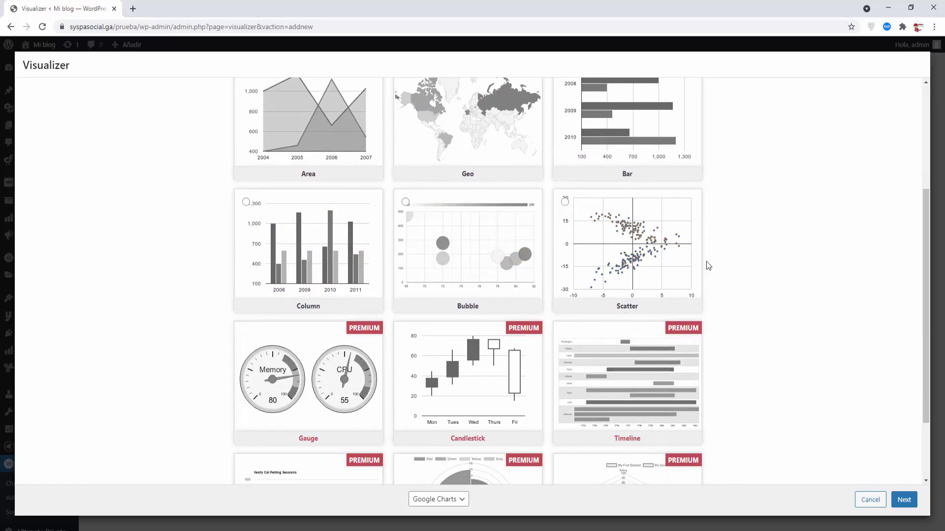
scroll(762, 266, "down", 2)
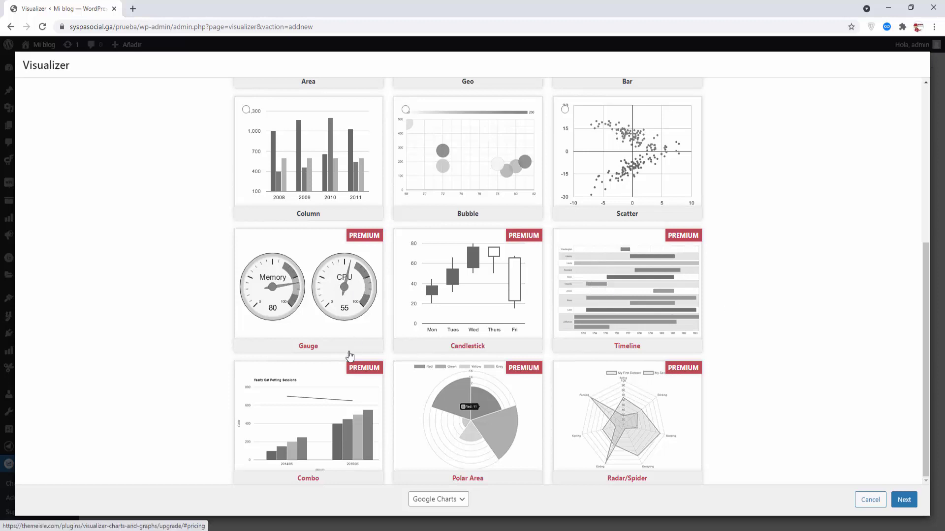
scroll(689, 413, "up", 4)
scroll(689, 413, "up", 1)
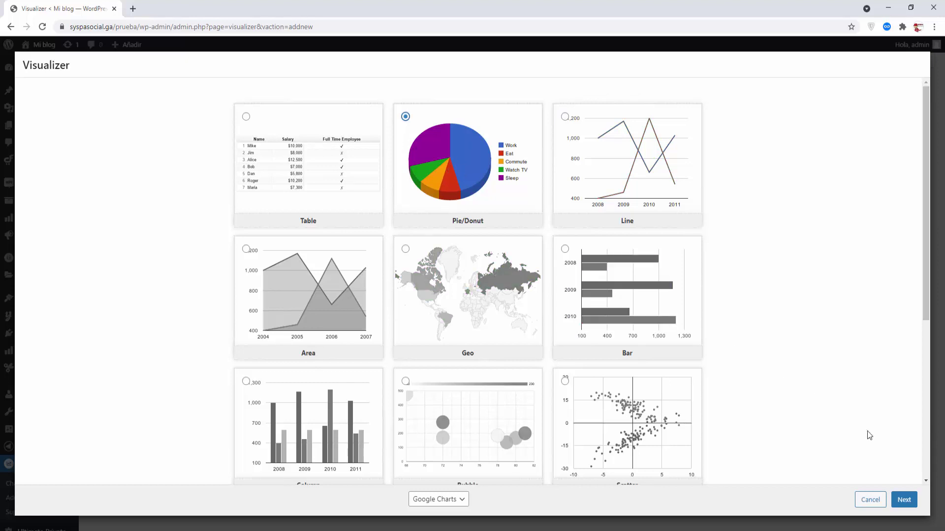
left_click(899, 498)
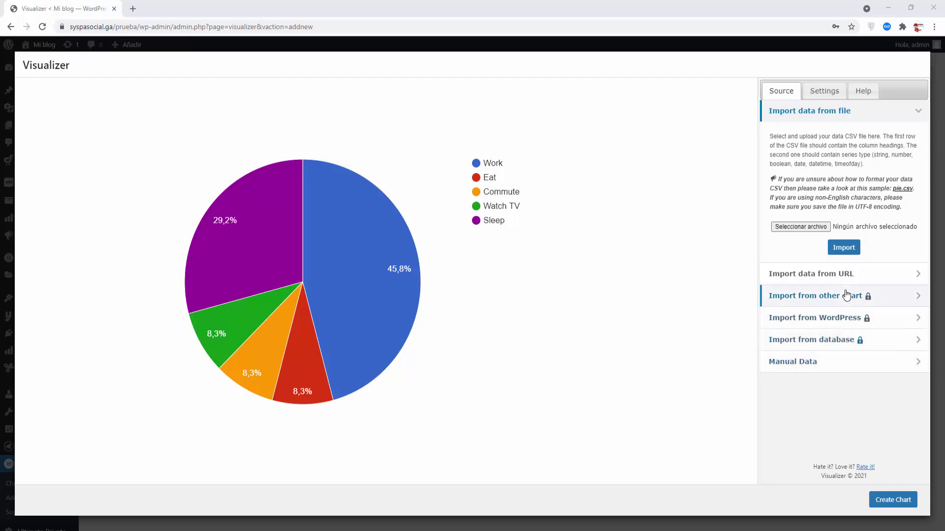
- Check the manual data option, then download the sample pie.csv from the file import section and open it enlarged in Excel
left_click(918, 364)
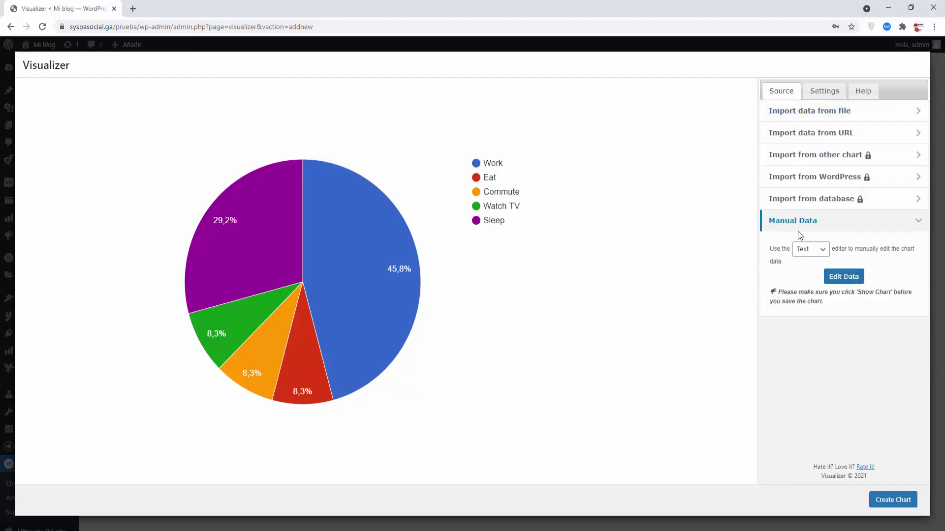
left_click(833, 119)
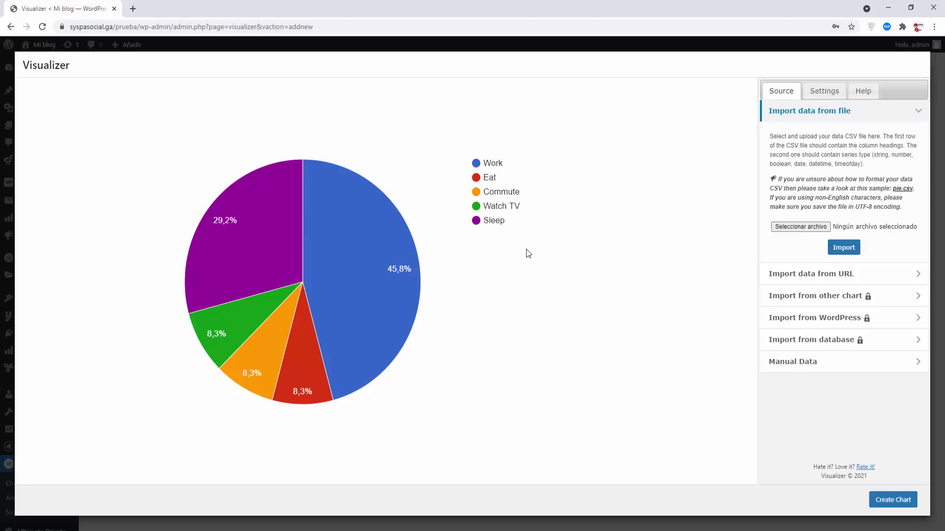
left_click(903, 189)
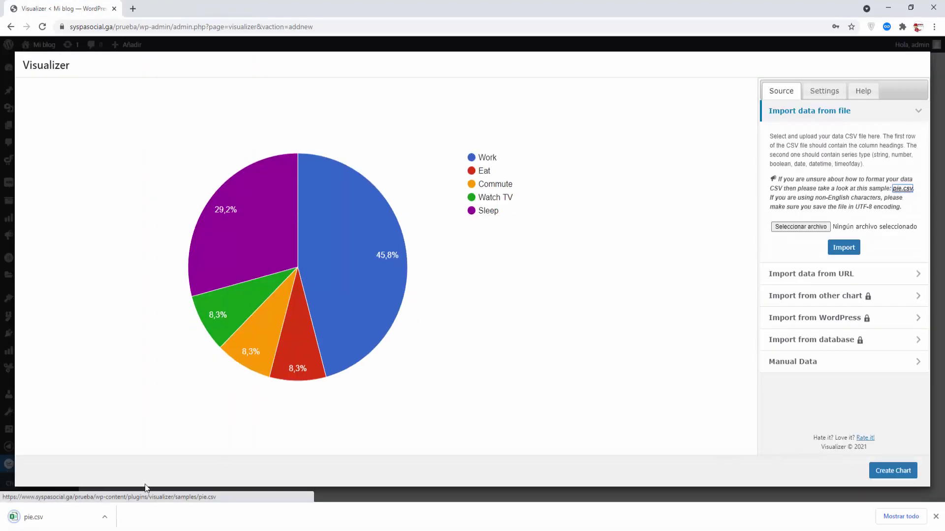
left_click(37, 518)
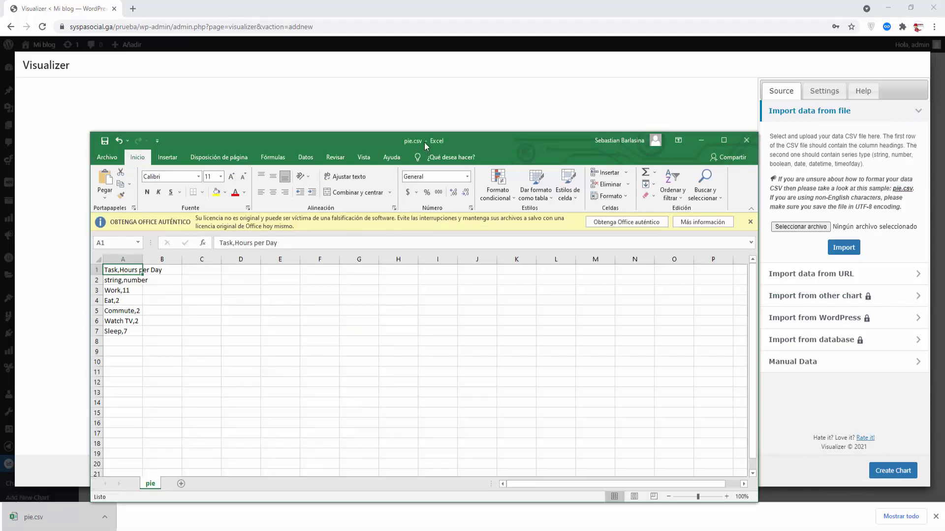
double_click(424, 142)
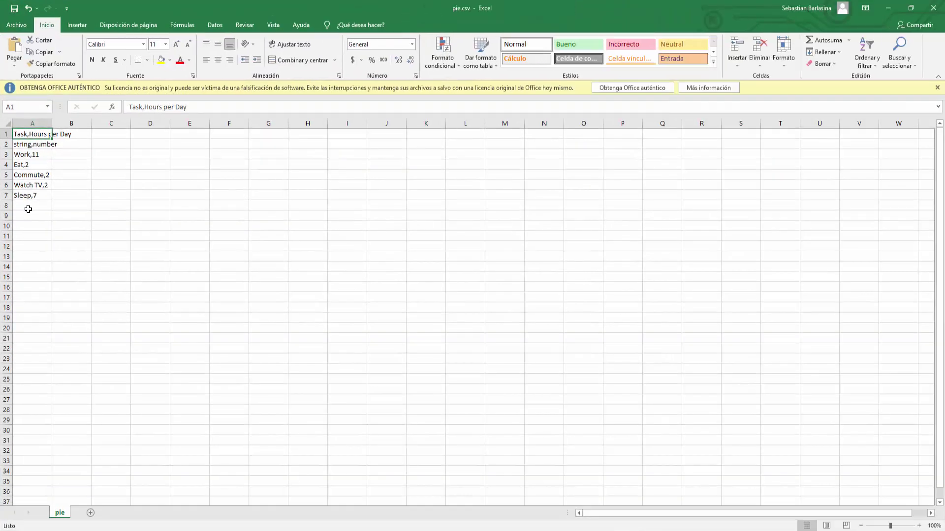
scroll(899, 495, "up", 4)
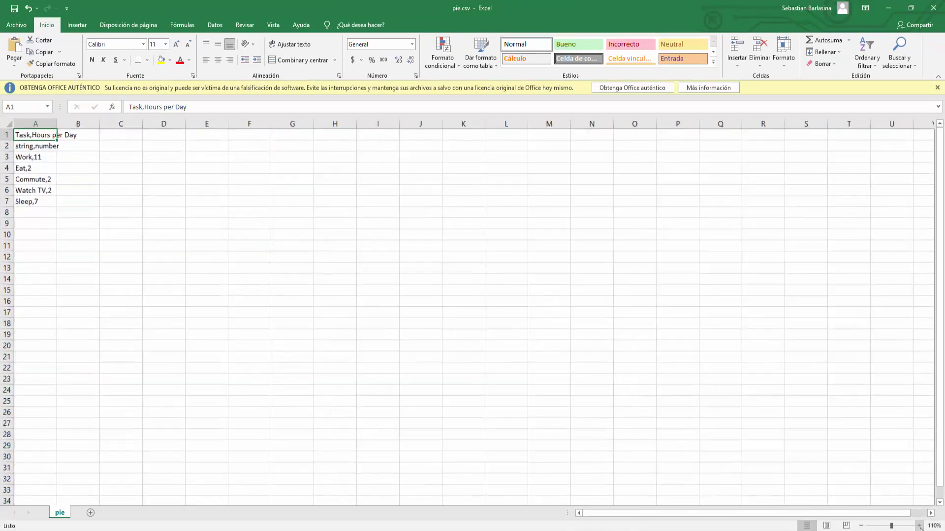
left_click(937, 88)
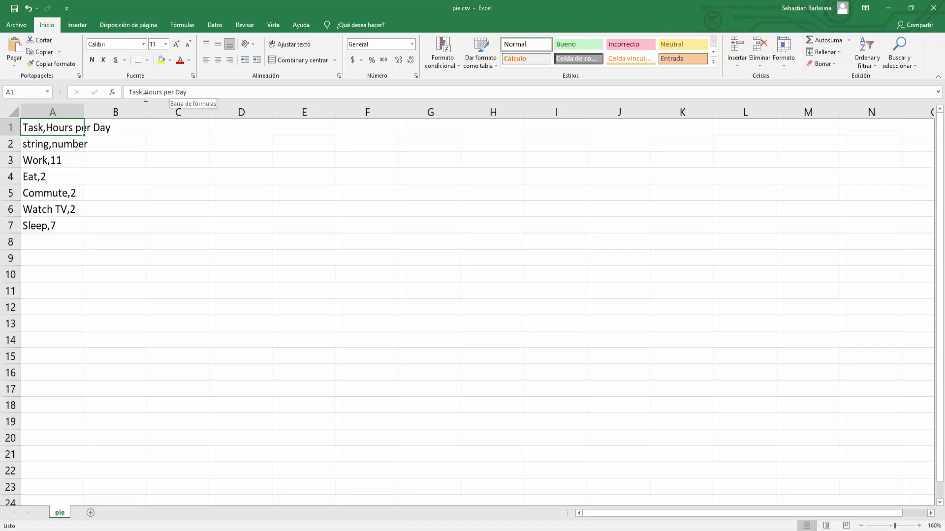
- Change the heading text in cell A1 to "Paises,Horas"
left_click(128, 92)
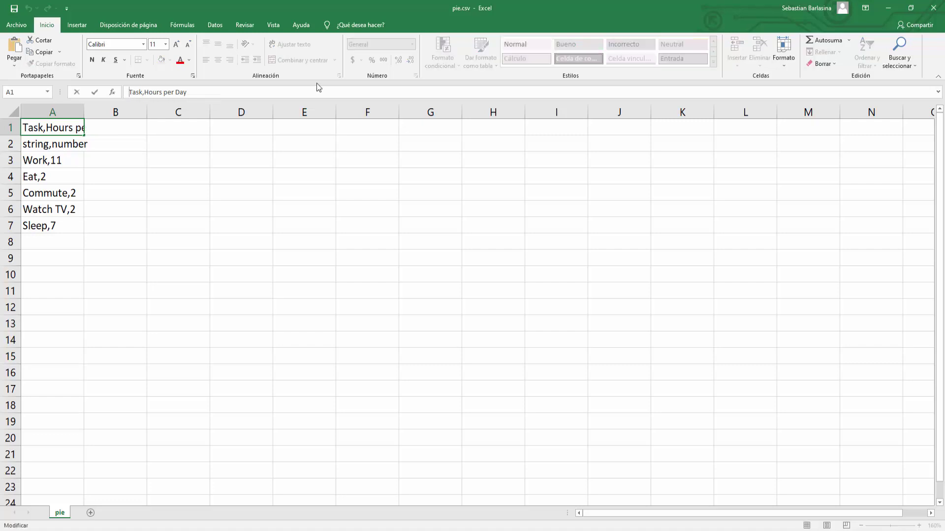
key("Delete")
key("Delete")
key("Delete")
key("Delete")
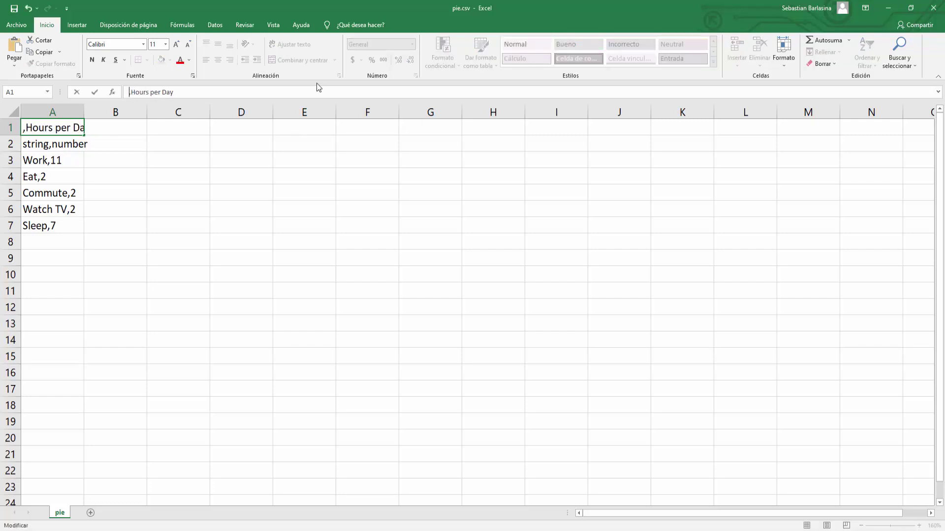
type("Paises")
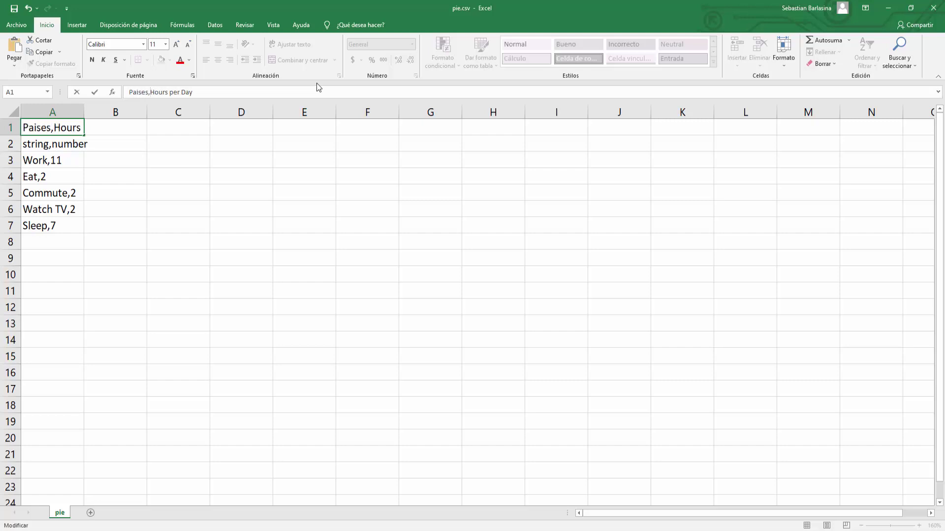
key("Right")
key("shift+End")
type("Horas")
left_click(139, 202)
- Examine the data type definition in cell A2 and the first data row beneath it
left_click(32, 146)
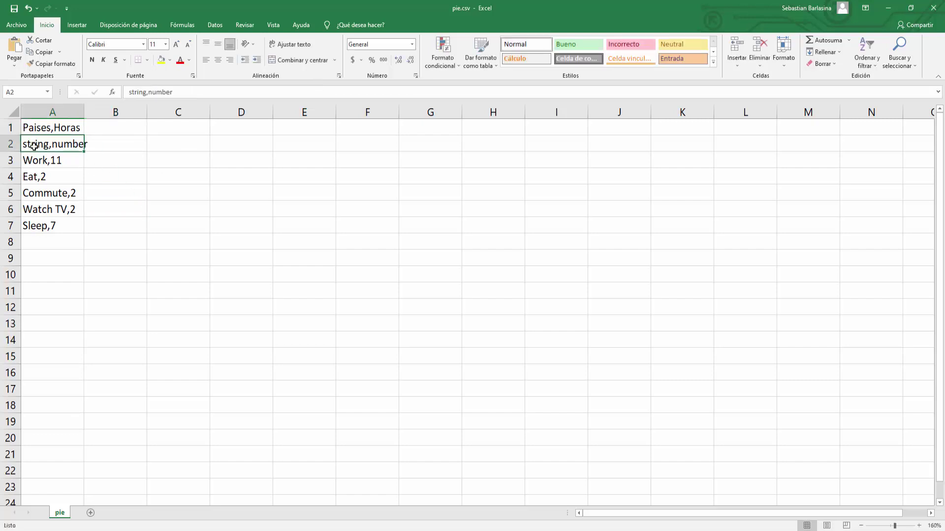
left_click(130, 92)
left_click_drag(129, 93, 139, 110)
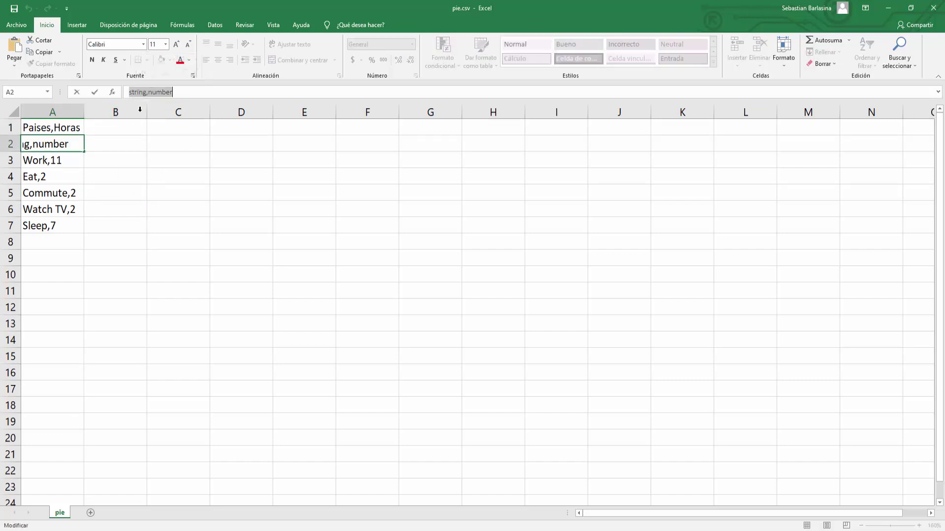
left_click(144, 92)
left_click(131, 220)
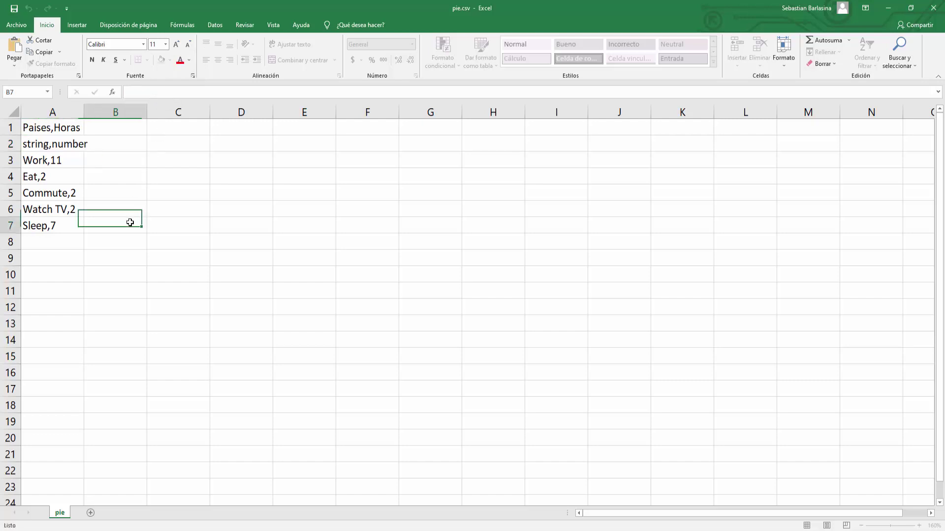
left_click(35, 158)
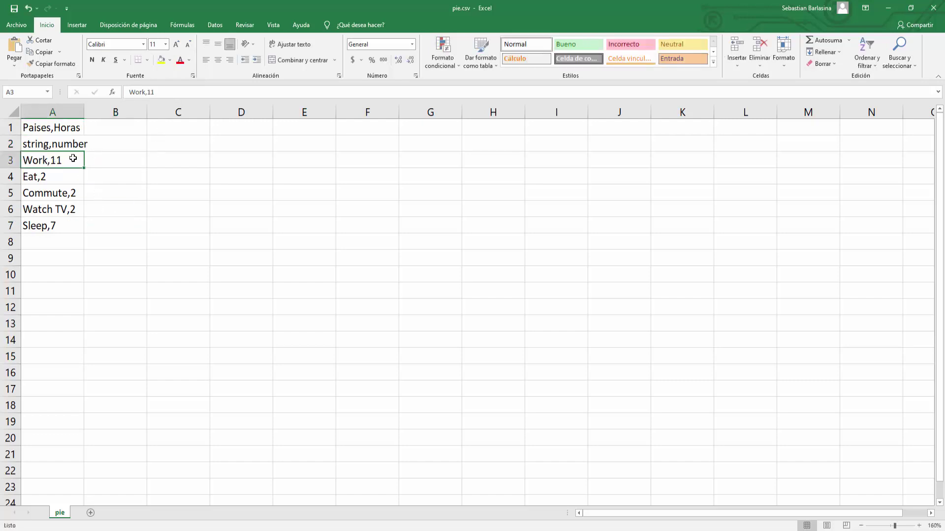
left_click(42, 145)
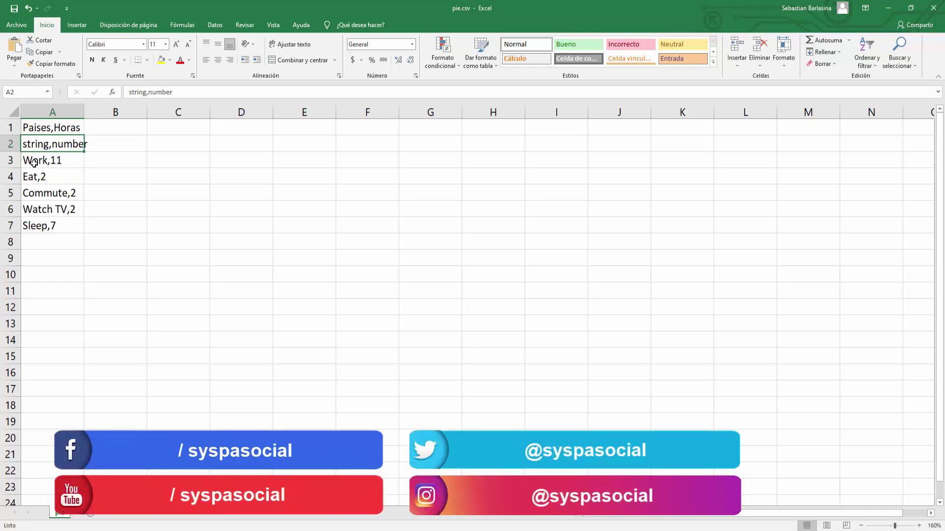
- Change the category name before the comma in cell A3 to Colombia
left_click(33, 162)
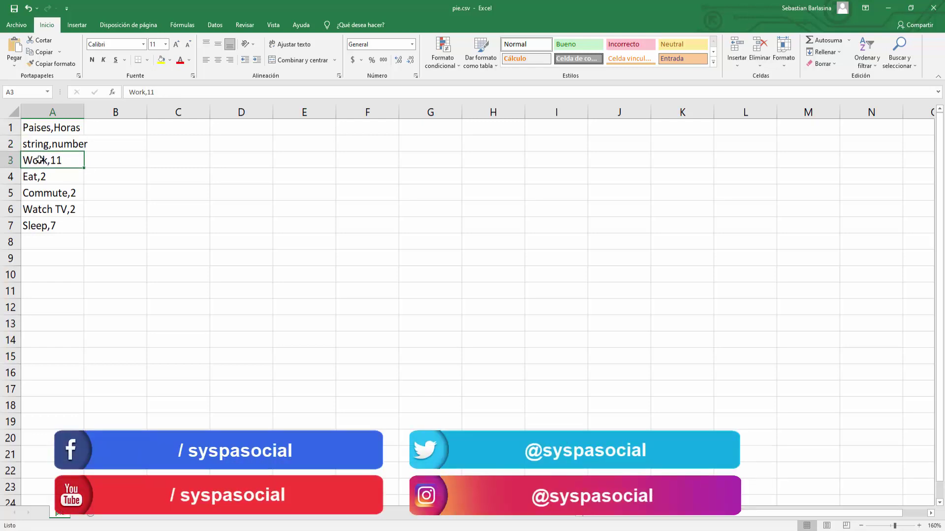
left_click(135, 91)
key("BackSpace")
key("Delete")
key("Delete")
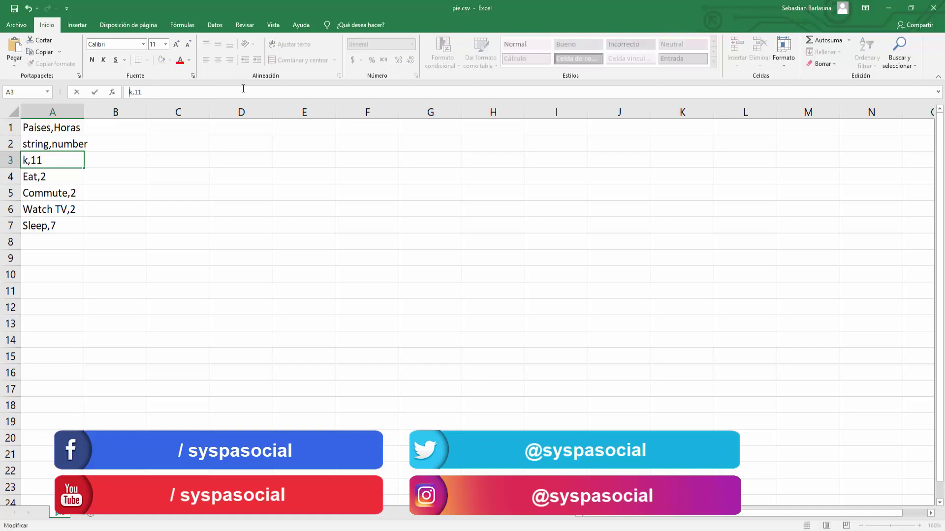
key("Delete")
type("Colombia")
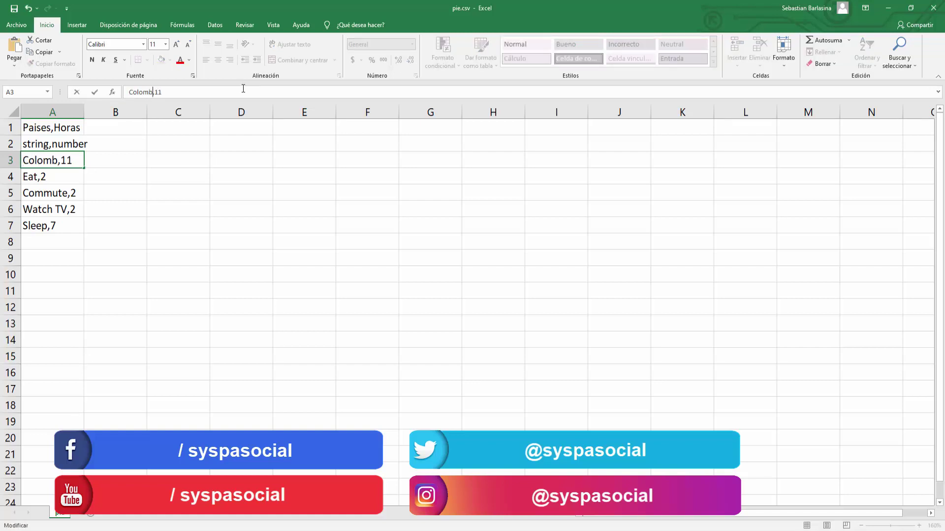
key("Return")
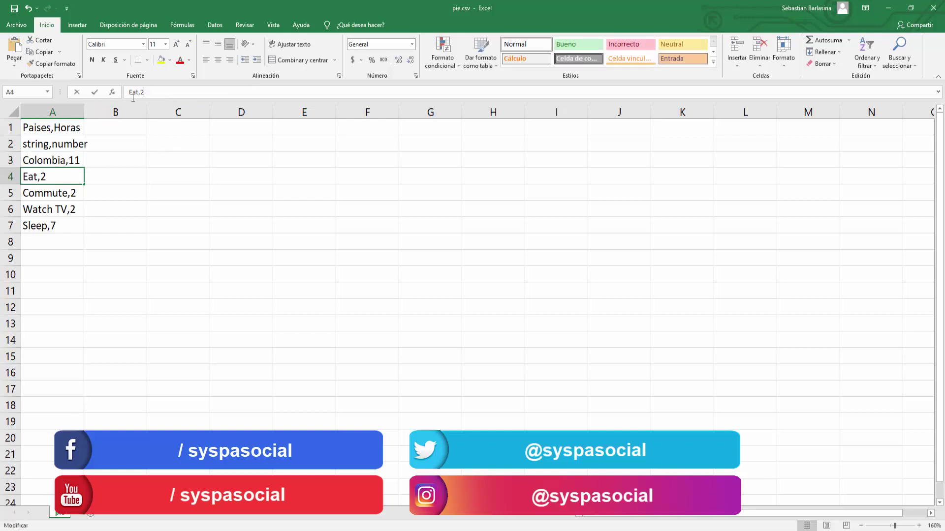
- Change the category name before the comma in cell A4 to Mexico
key("Delete")
key("Delete")
key("Delete")
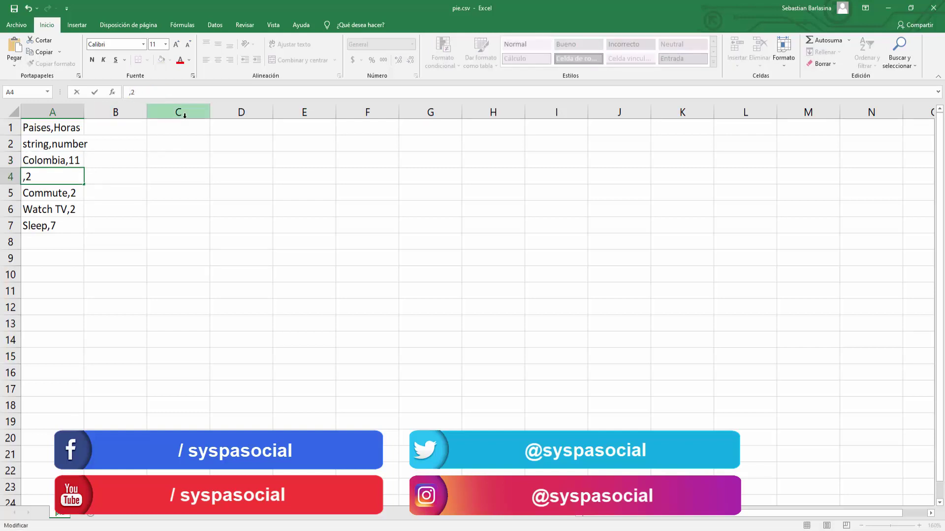
type("Mexico")
key("Return")
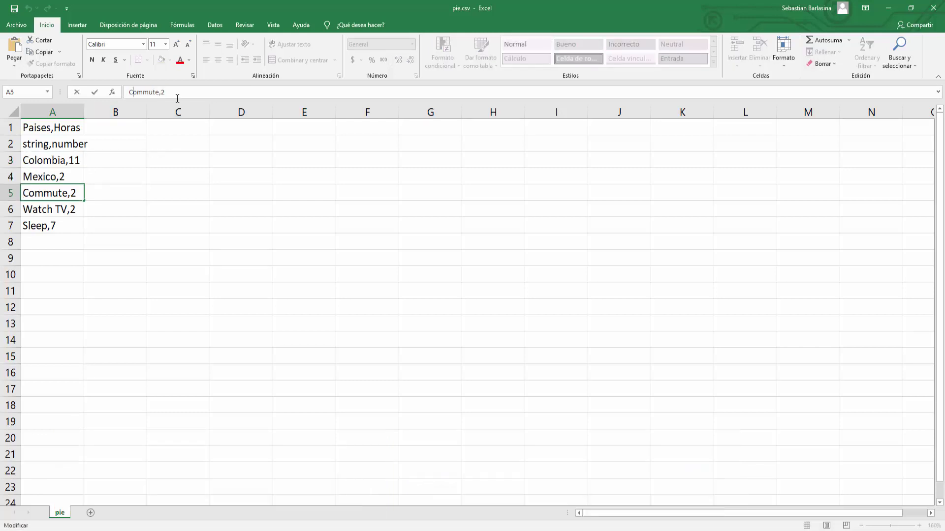
- Change the category name before the comma in cell A5 to USA
key("Delete")
key("Delete")
key("Delete")
key("Delete")
key("Delete")
key("Delete")
key("Delete")
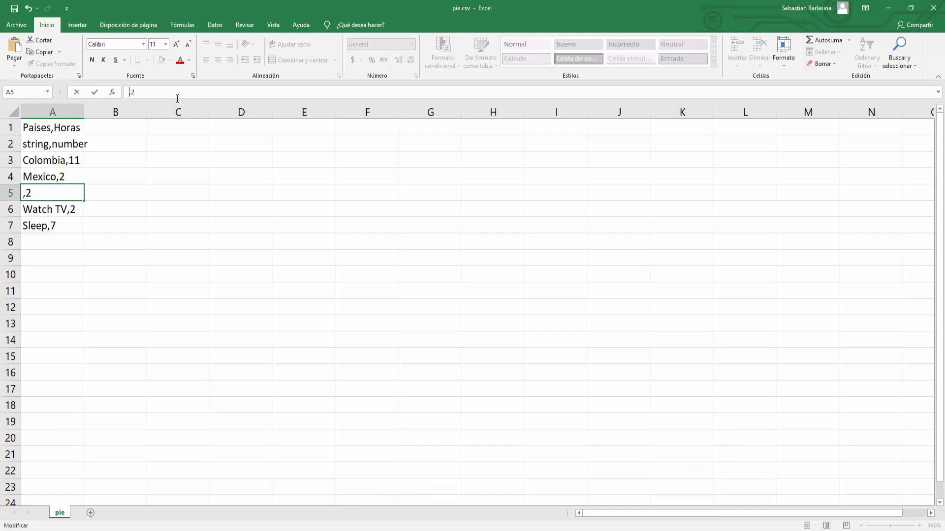
type("USA")
key("Return")
- Change the category name before the comma in cell A6 to Italia
left_click(130, 93)
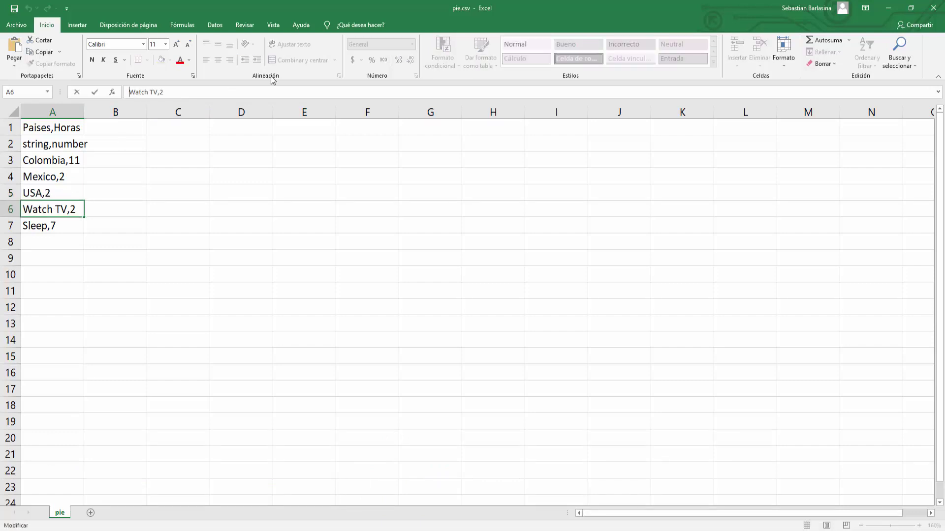
key("Delete")
key("Delete")
key("Delete")
key("Delete")
key("Delete")
key("Delete")
key("Delete")
key("Delete")
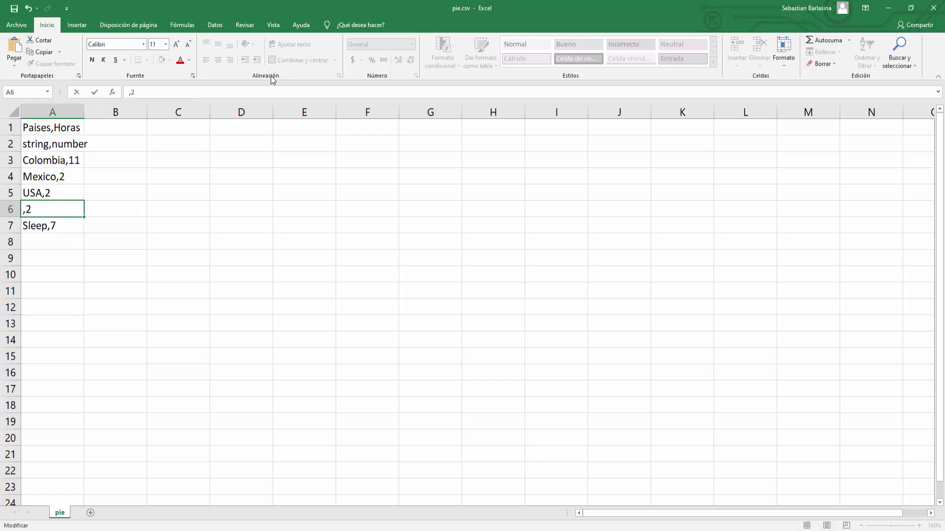
type("Italia")
key("Return")
- Change the category name before the comma in cell A7 to Canada
left_click(130, 93)
key("Delete")
key("Delete")
key("Delete")
key("Delete")
key("Delete")
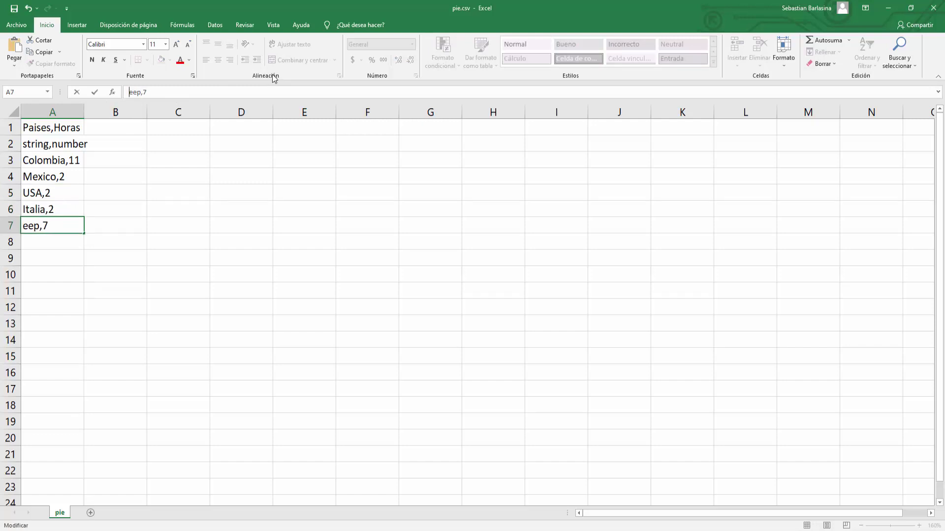
type("Cana")
key("BackSpace")
key("BackSpace")
type("nada")
left_click(188, 257)
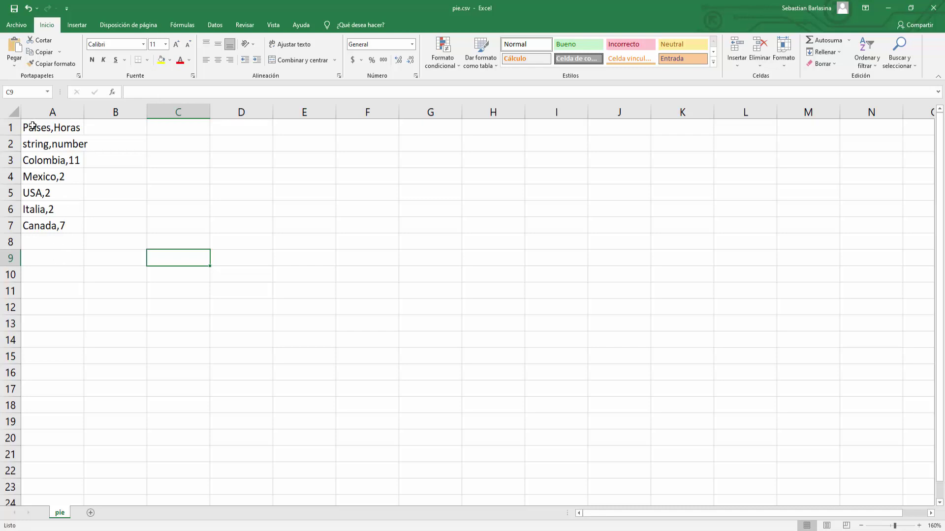
- Save pie.csv, keeping the comma-delimited CSV format, and close Excel
left_click(15, 9)
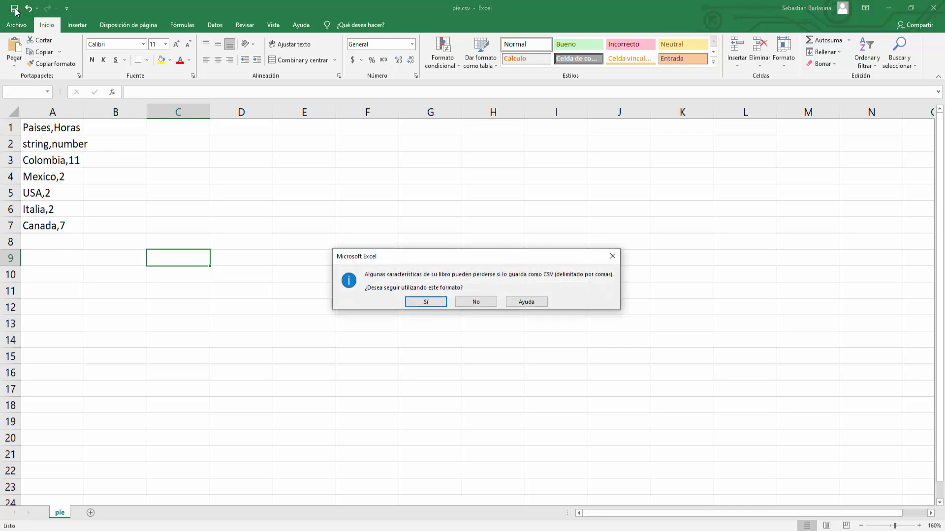
left_click(426, 301)
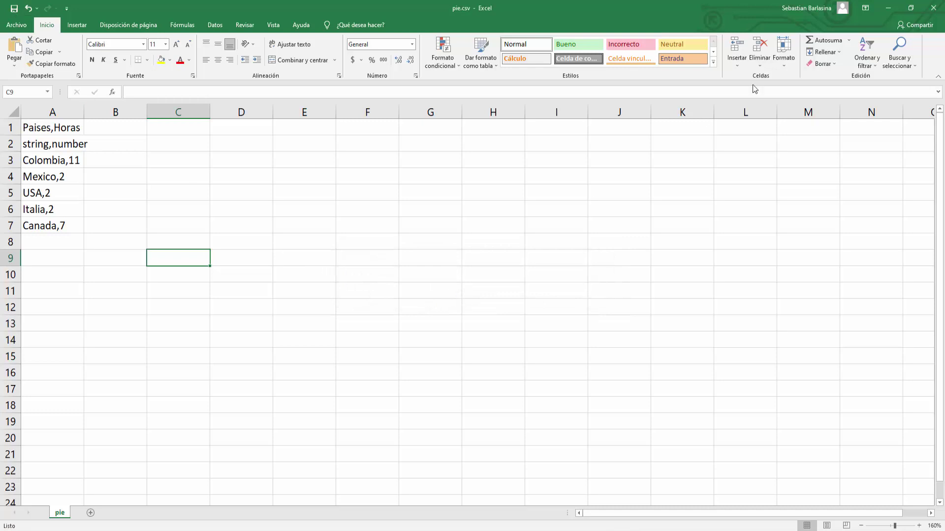
left_click(934, 10)
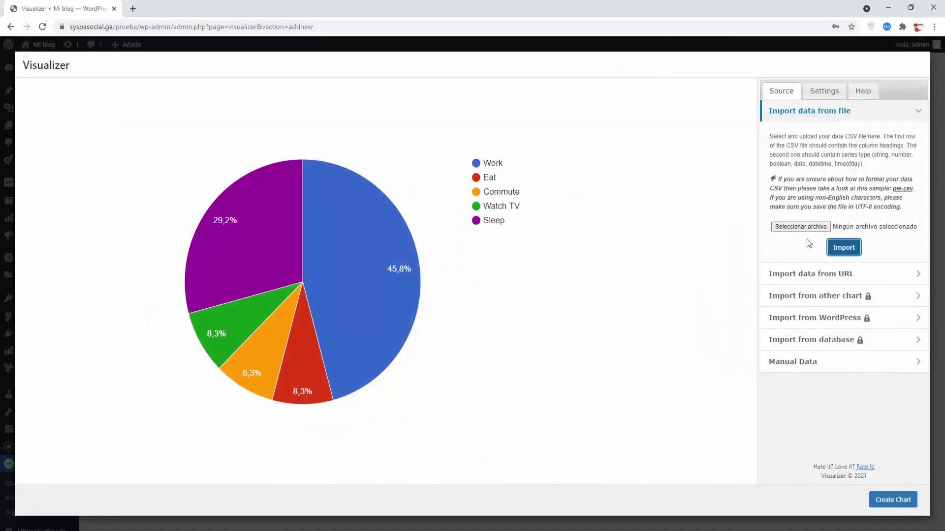
- Import the edited pie.csv file from the Downloads folder as the pie chart's data
left_click(802, 229)
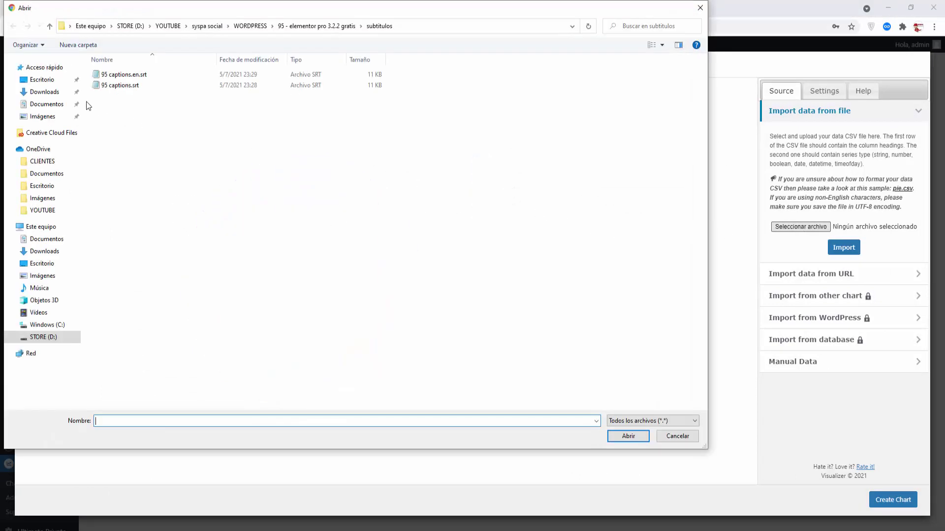
left_click(44, 92)
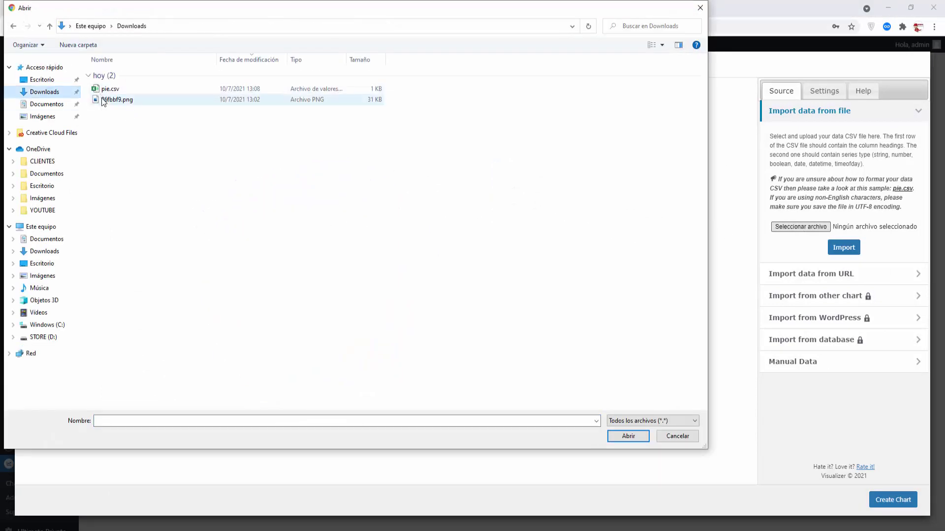
left_click(104, 99)
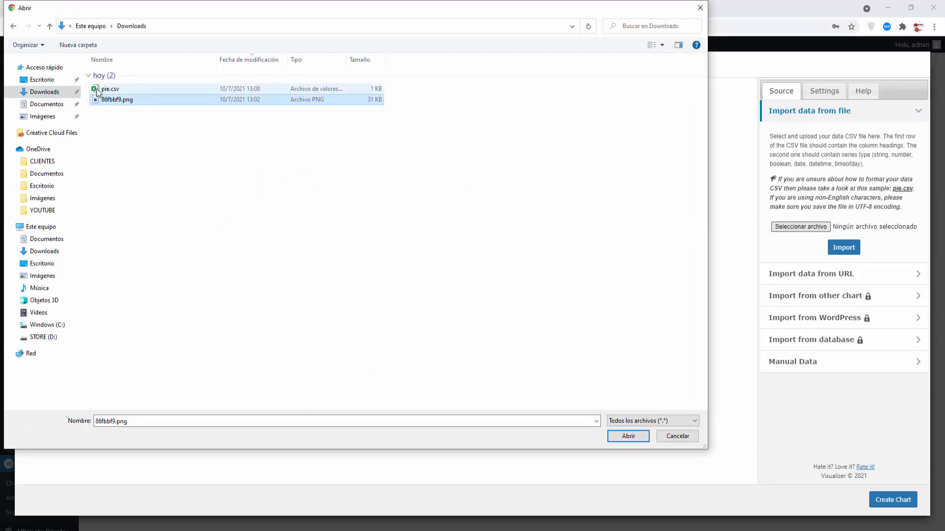
left_click(98, 92)
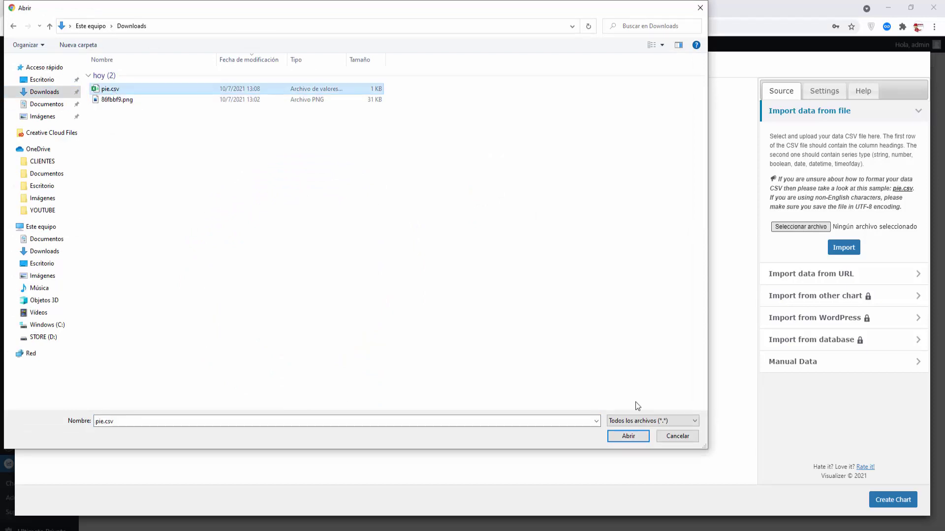
left_click(629, 437)
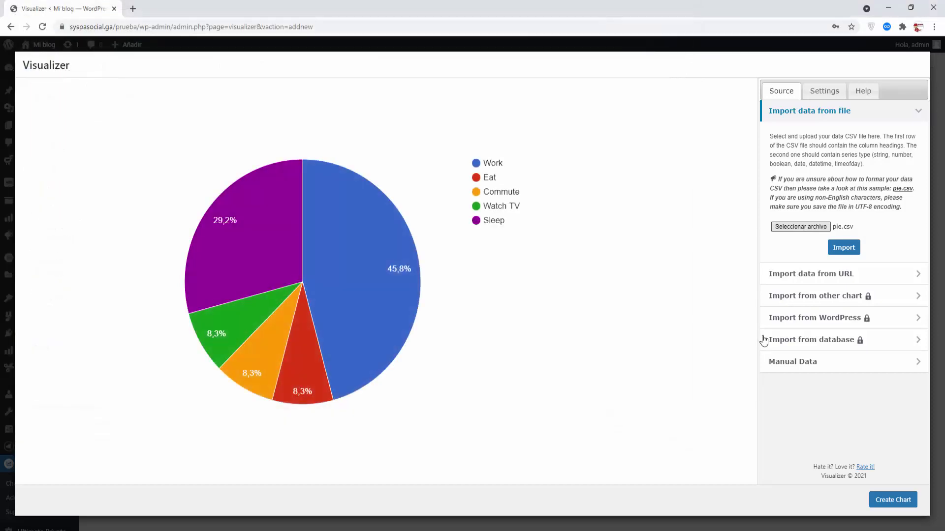
left_click(851, 249)
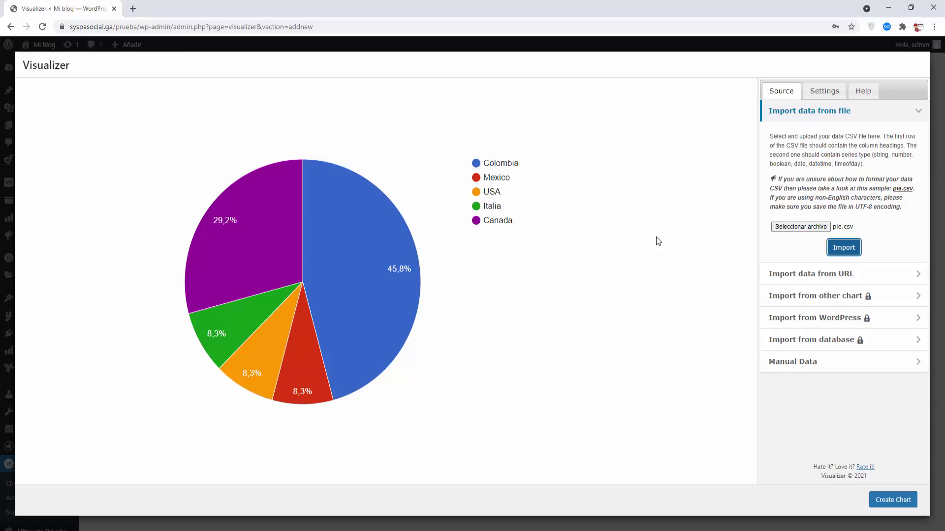
- Create the pie chart and copy its shortcode from the Visualizer Library
left_click(895, 505)
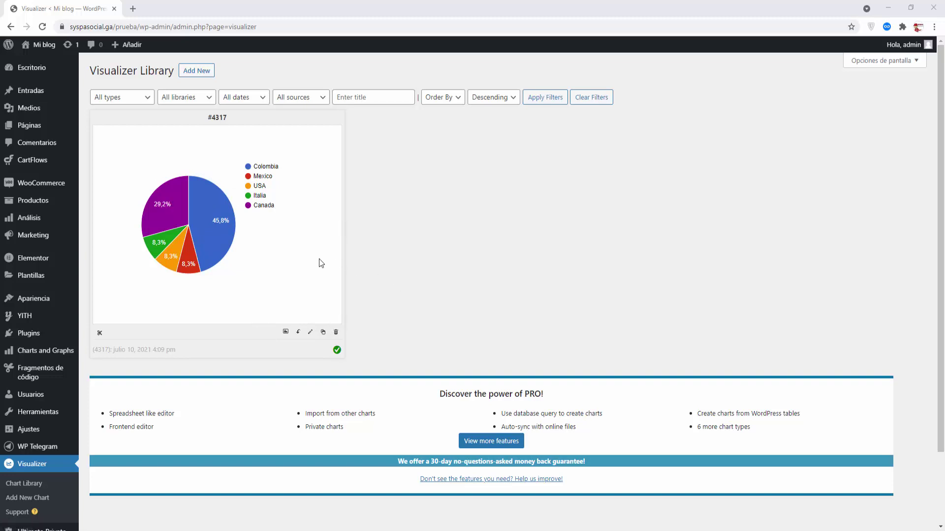
left_click(100, 334)
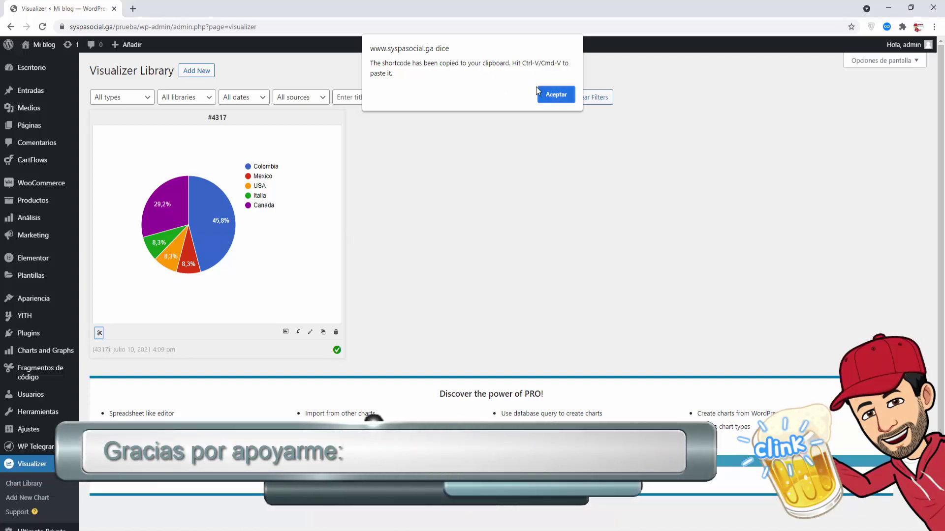
left_click(556, 94)
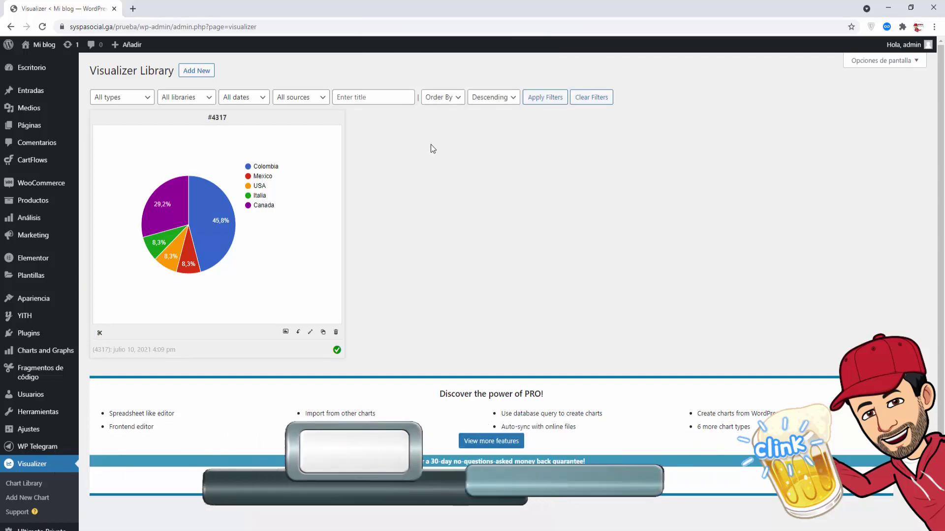
- Add a new WordPress page in a separate browser tab and title it "Graficos 3"
mouse_move(39, 127)
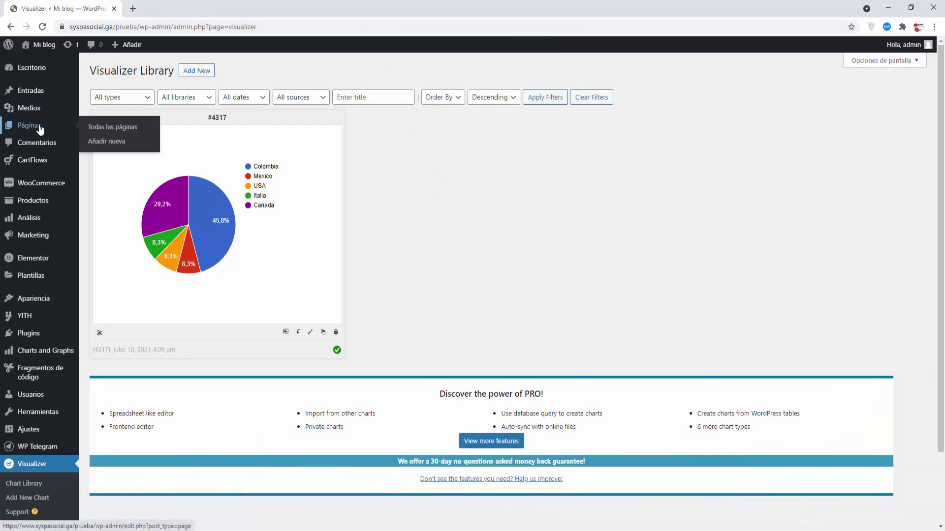
right_click(109, 141)
left_click(118, 148)
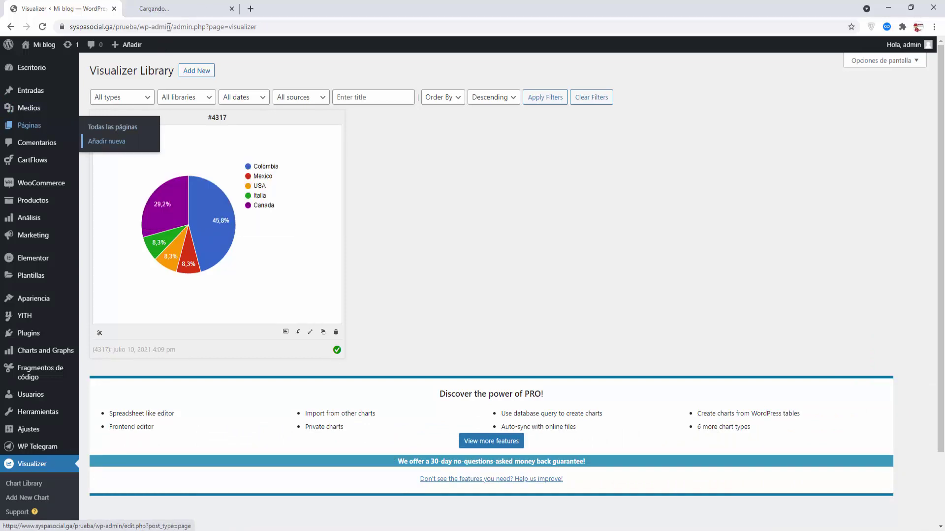
left_click(180, 14)
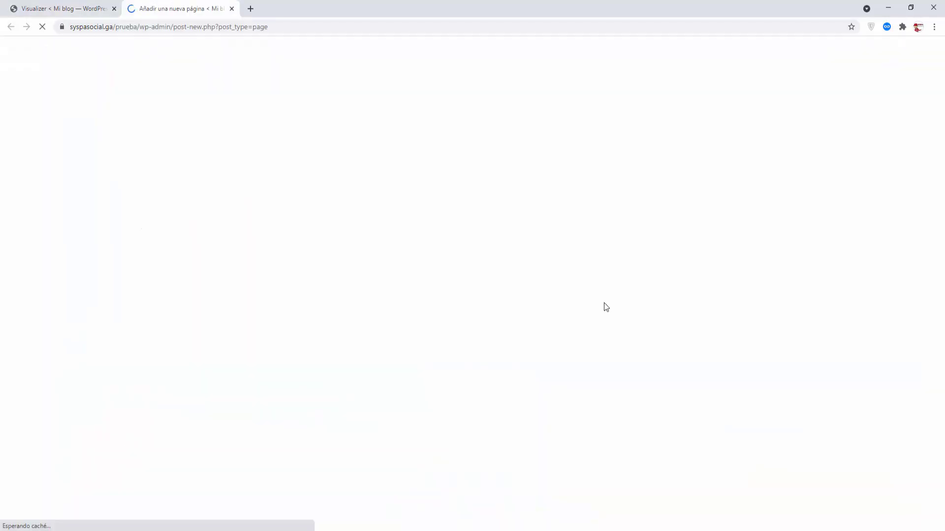
type("Grafi")
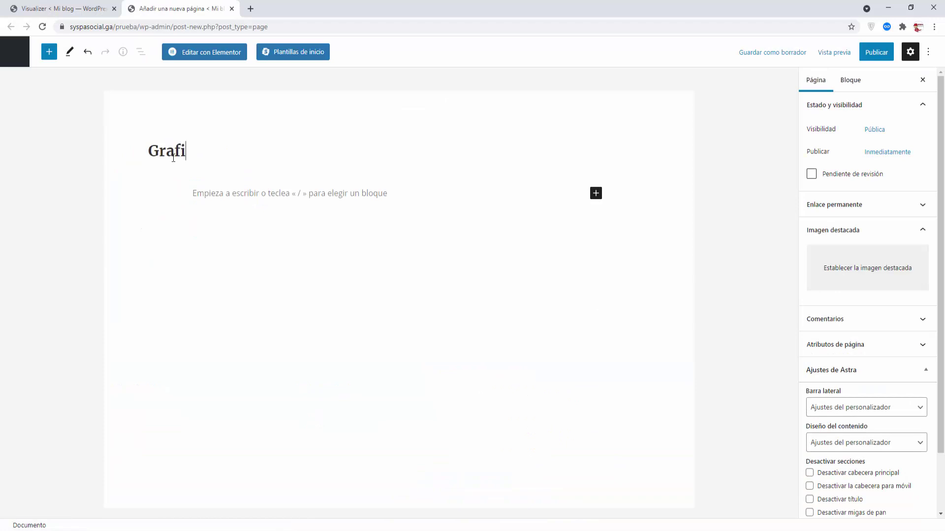
type("cos 3")
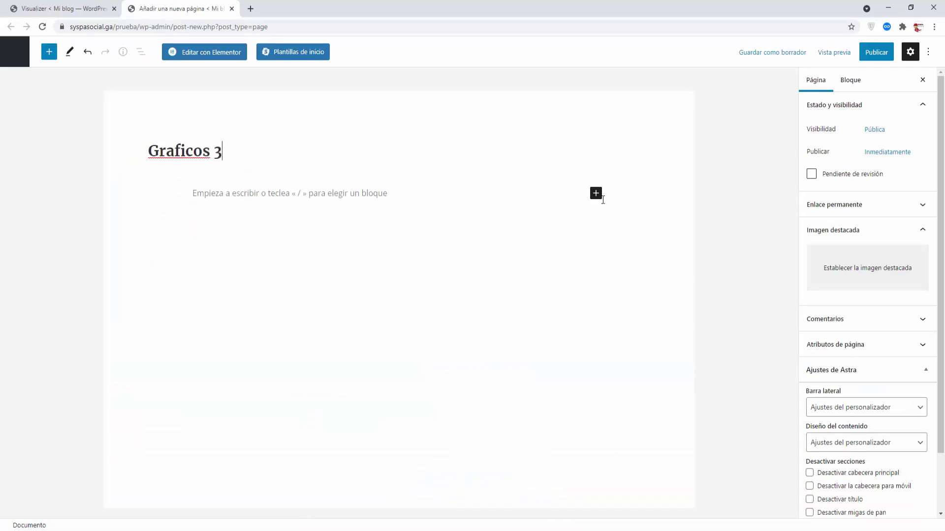
- Insert a Shortcode block below the title containing [visualizer id="4317" lazy="no" class=""]
left_click(596, 193)
left_click(672, 275)
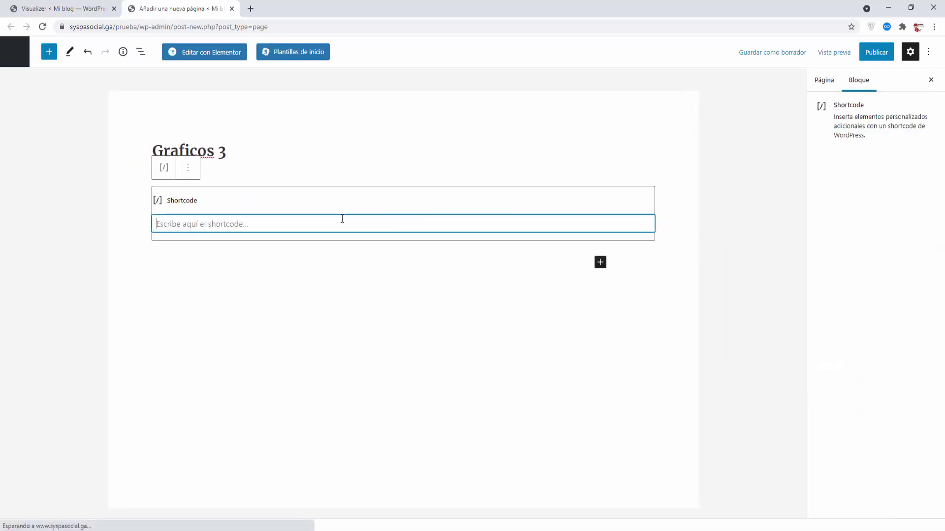
type("[visualizer id=\"4317\" lazy=\"no\" class=\"\"]")
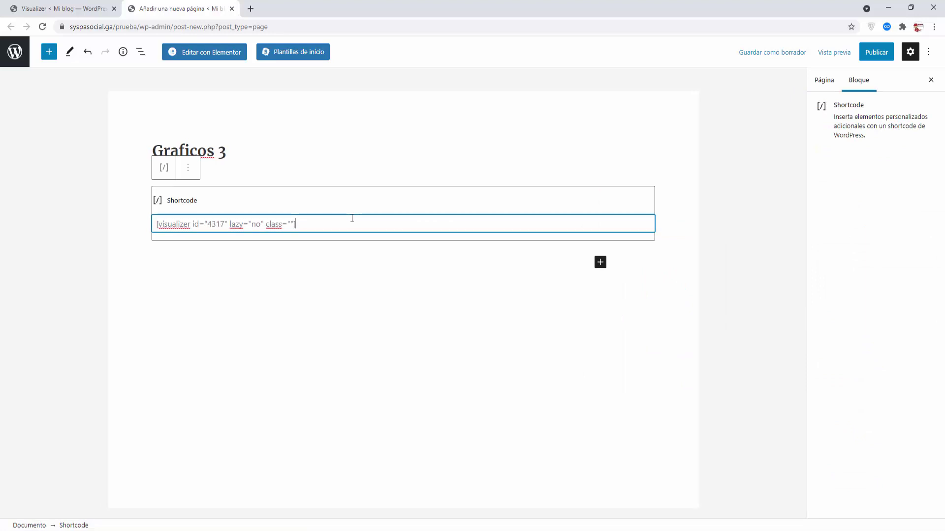
- Publish the Graficos 3 page and view it in a new browser tab
left_click(875, 55)
left_click(851, 55)
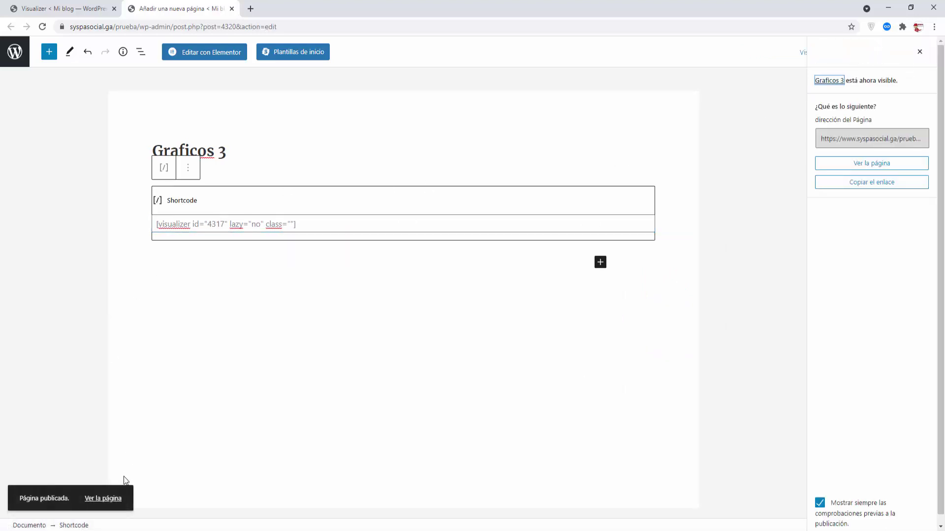
right_click(108, 496)
left_click(148, 416)
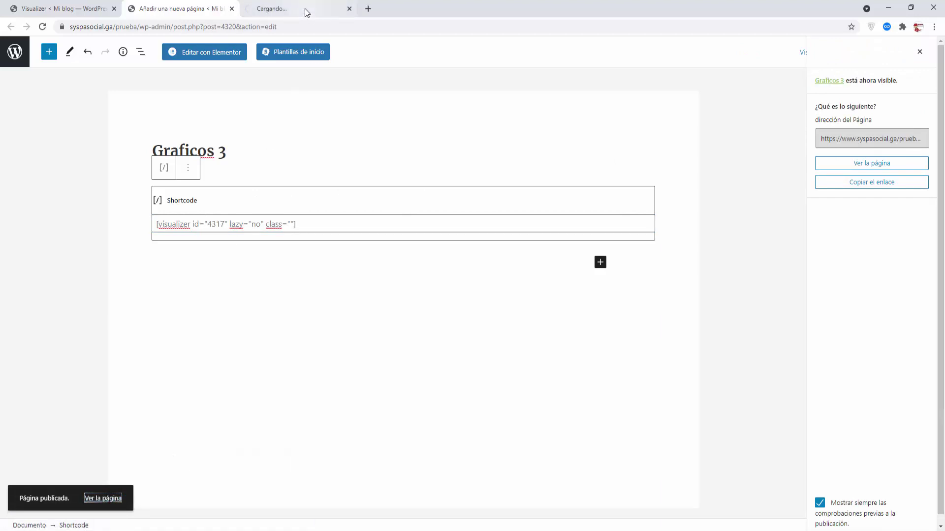
left_click(305, 8)
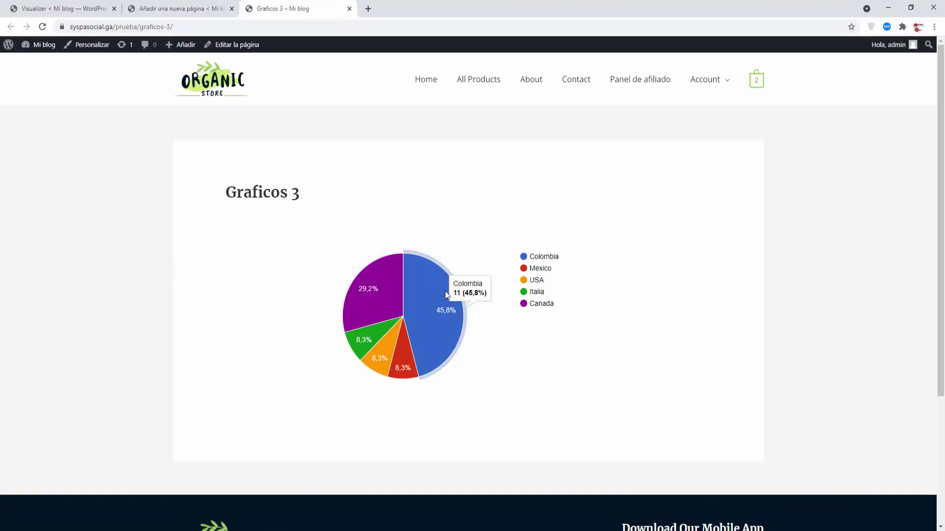
- Check the interactive slices of the published pie chart by selecting several, and return to the Visualizer Library
left_click(366, 309)
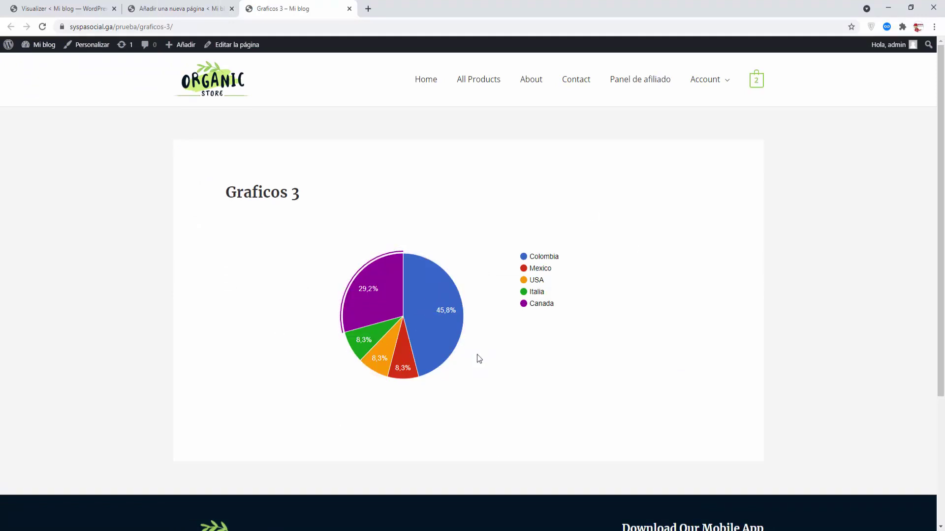
left_click(432, 300)
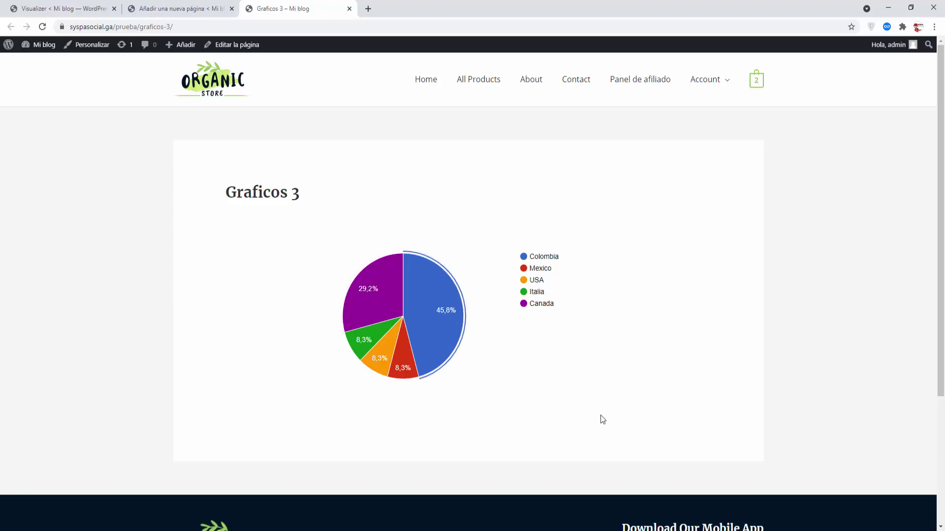
left_click(367, 343)
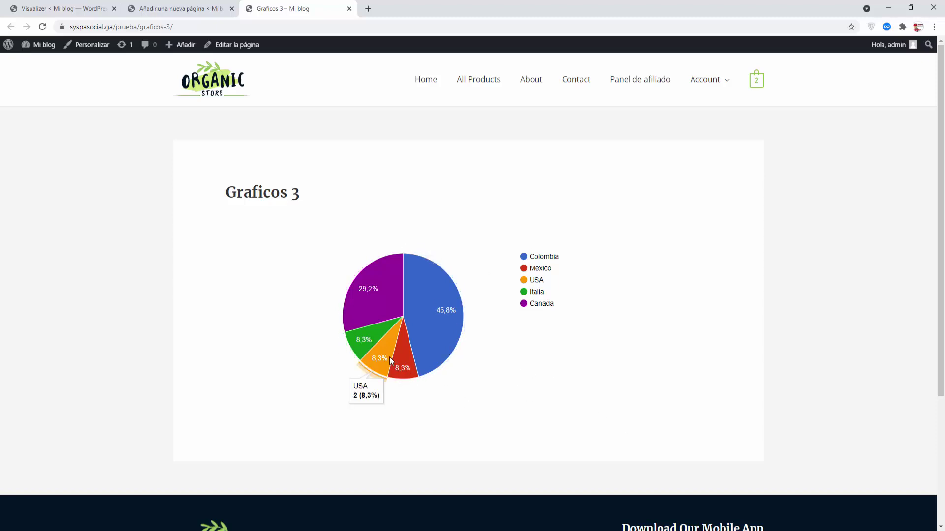
left_click(434, 333)
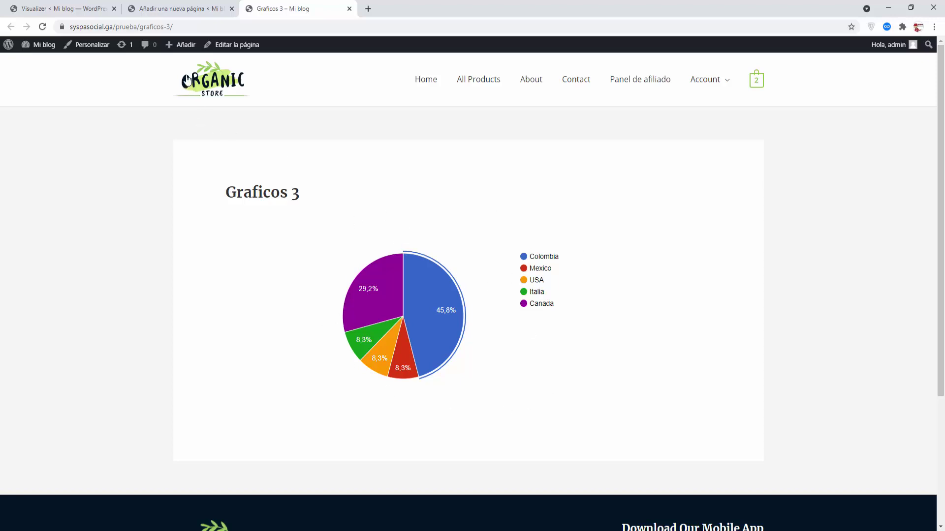
left_click(75, 10)
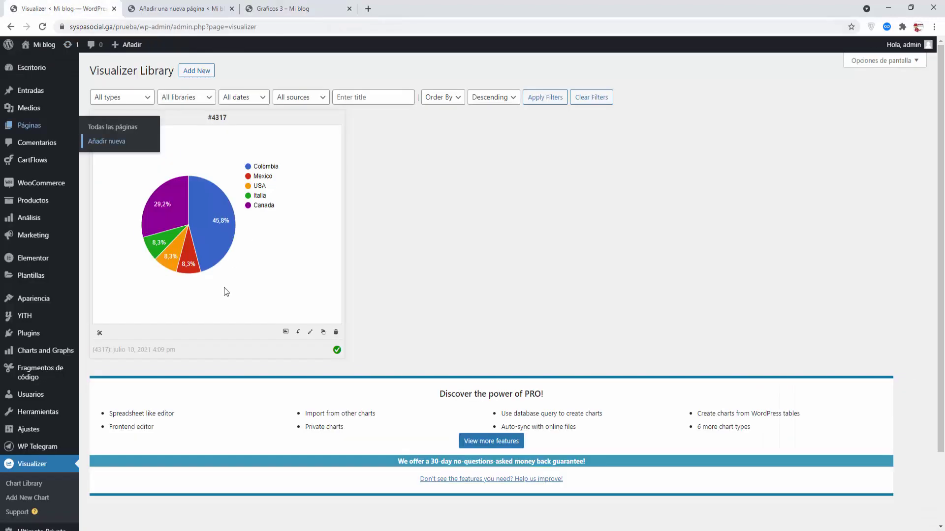